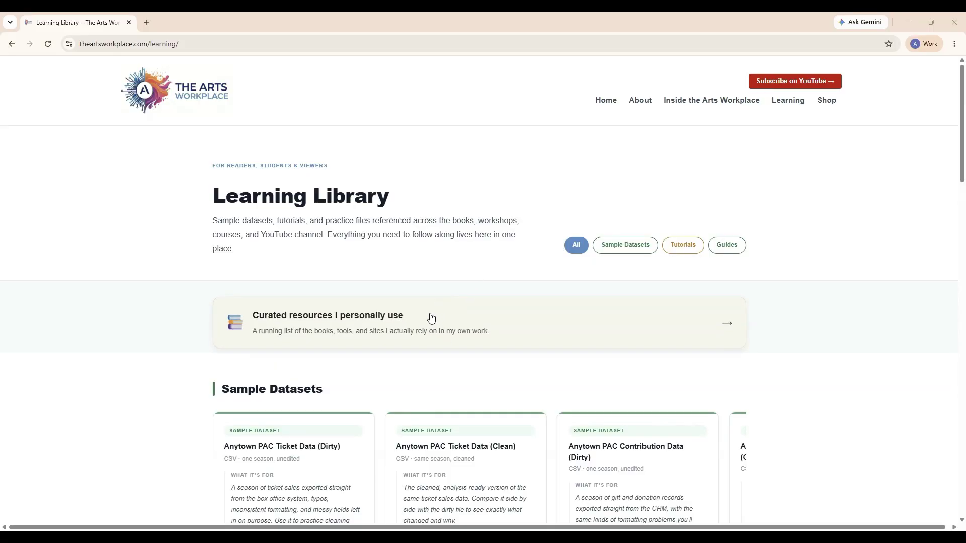
# Open the Anytown PAC Ticket Data (Clean) sample dataset from Google Drive in Google Sheets
pyautogui.scroll(-3, 432, 320)
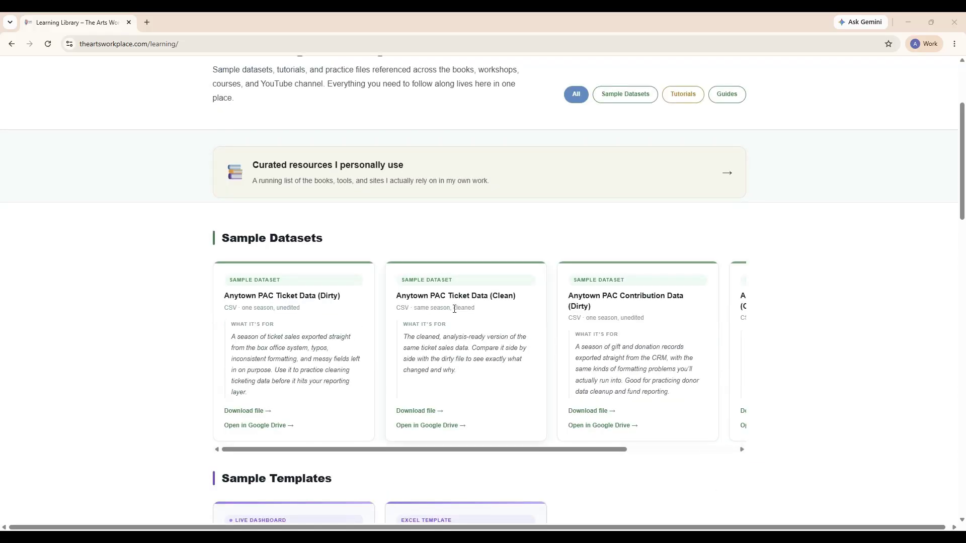
pyautogui.click(440, 426)
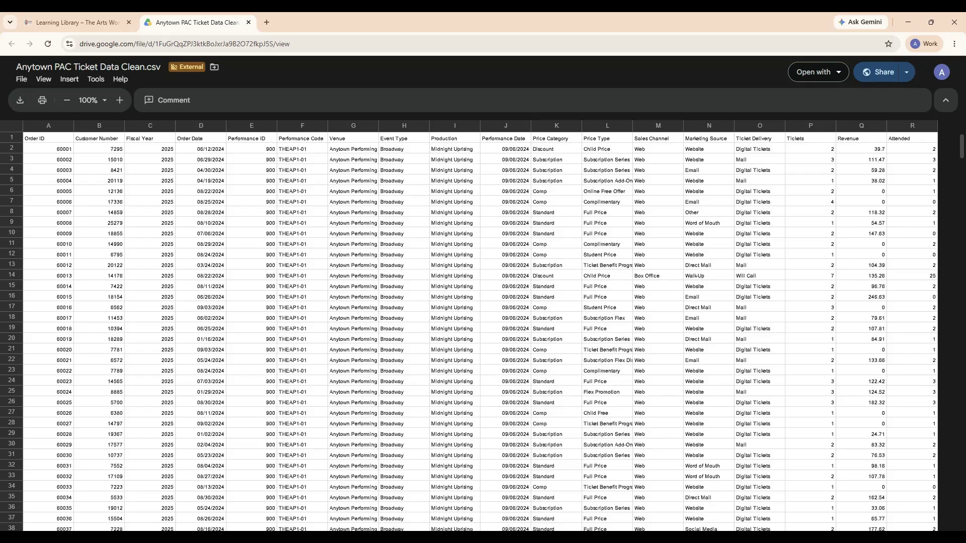
pyautogui.click(817, 73)
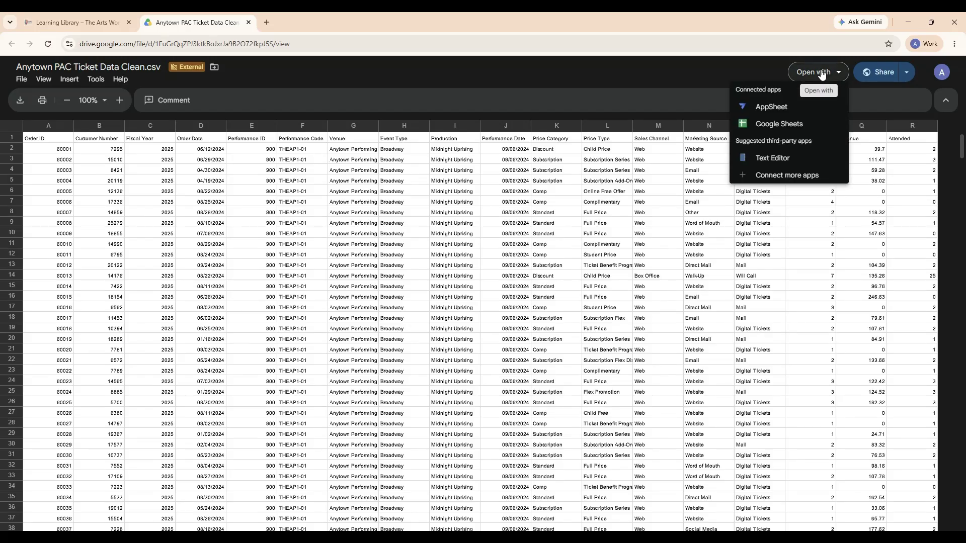
pyautogui.click(781, 128)
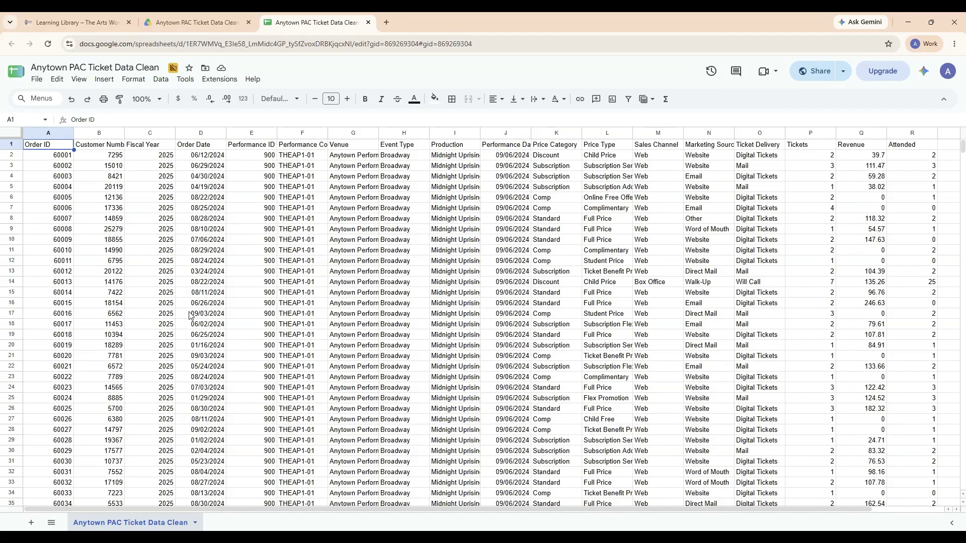
# Create a Data Studio report from the Anytown PAC Ticket Data Clean sheet, using first row as headers and including hidden and filtered cells
pyautogui.click(224, 80)
pyautogui.moveTo(234, 172)
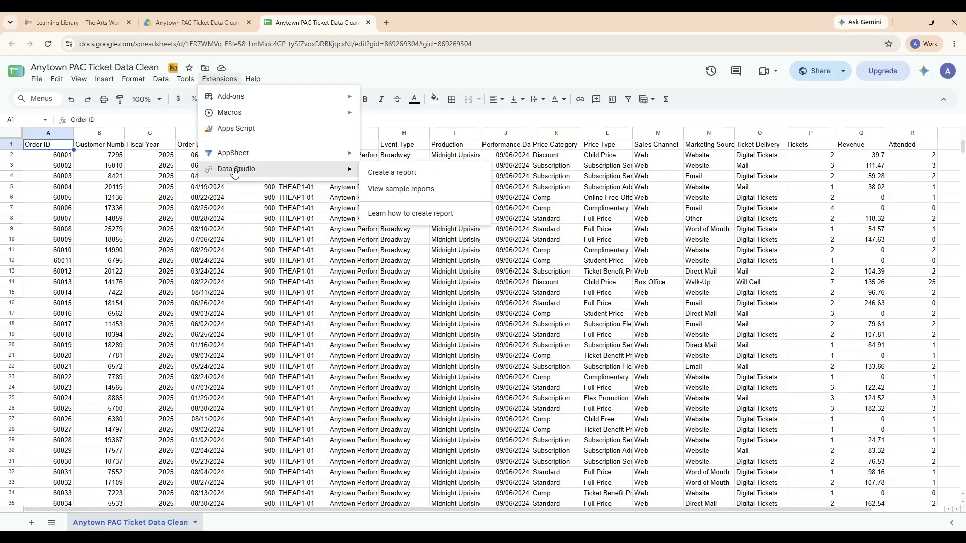
pyautogui.click(380, 173)
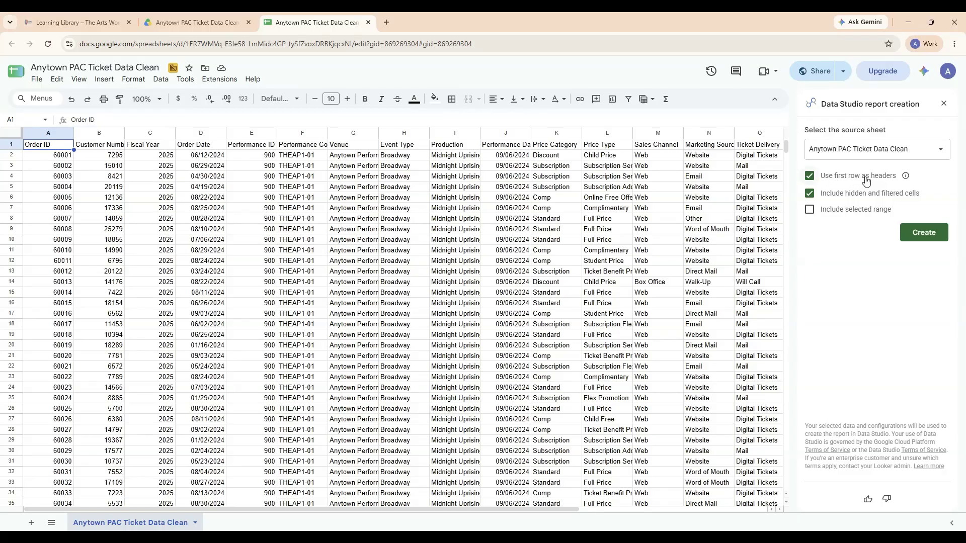
pyautogui.moveTo(904, 180)
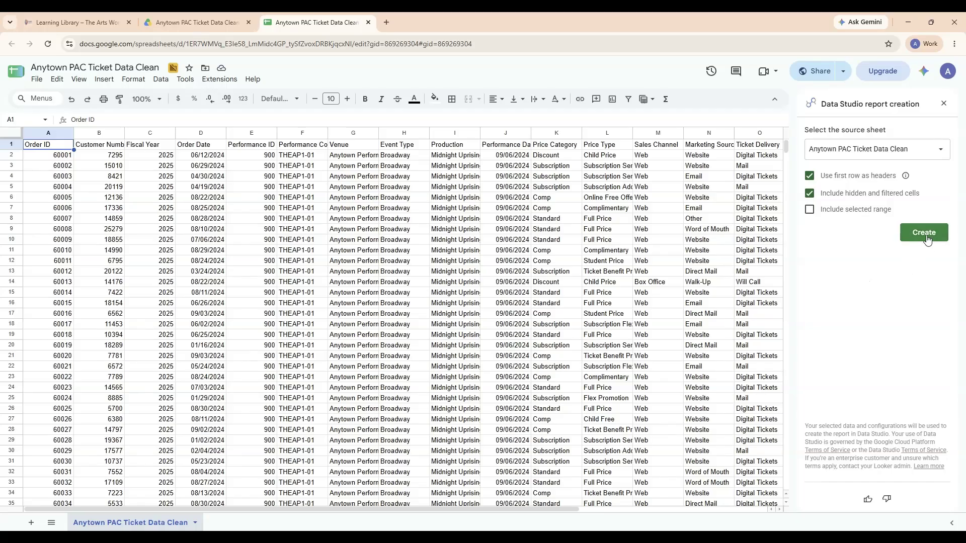
pyautogui.click(925, 233)
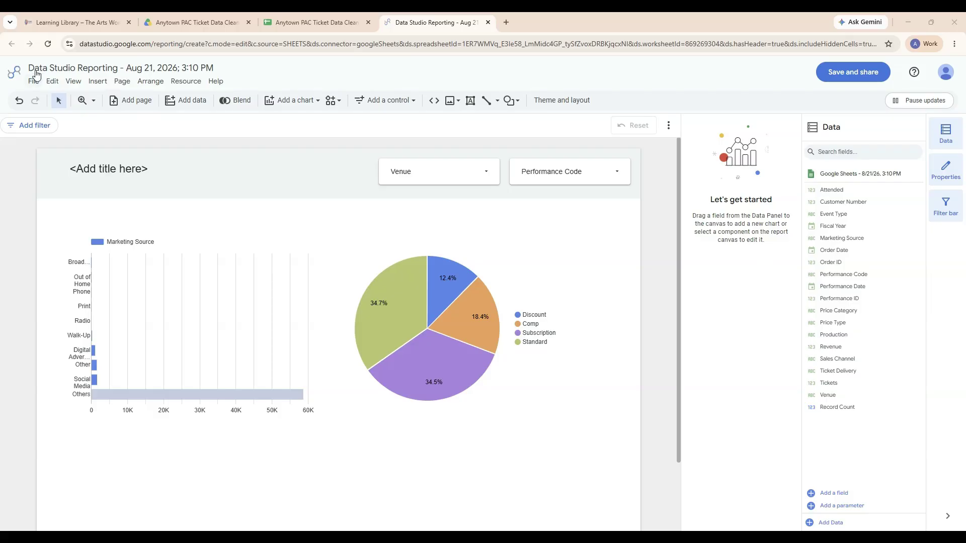
# Rename the report as Demo Dashboard and save it
pyautogui.moveTo(29, 67); pyautogui.dragTo(93, 68)
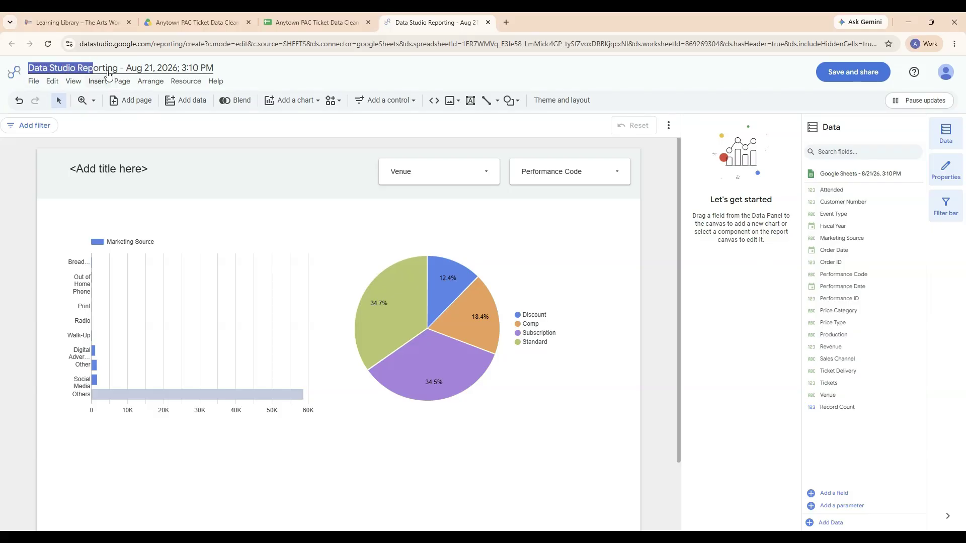
pyautogui.click(214, 67)
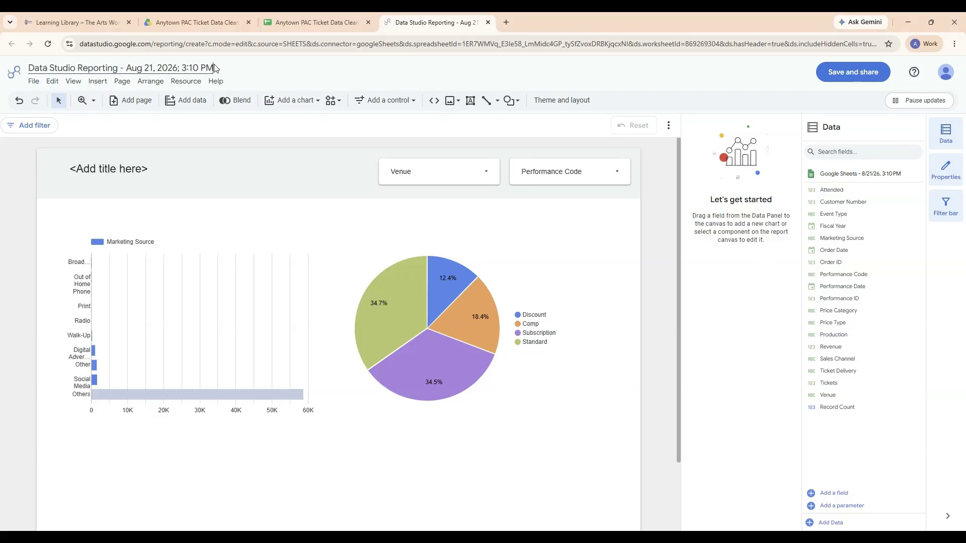
pyautogui.hotkey('ctrl', 'a')
pyautogui.write('Demo Das')
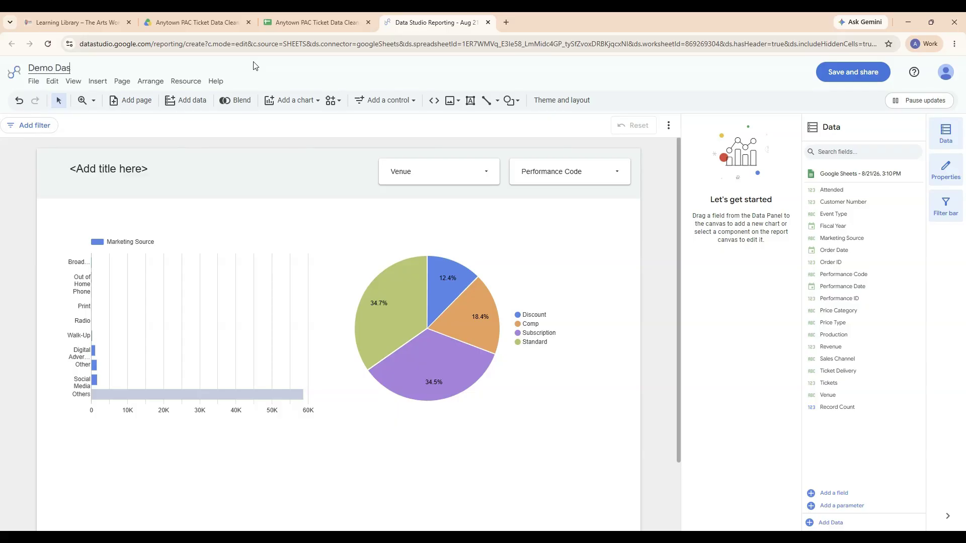
pyautogui.write('hboard')
pyautogui.press('Return')
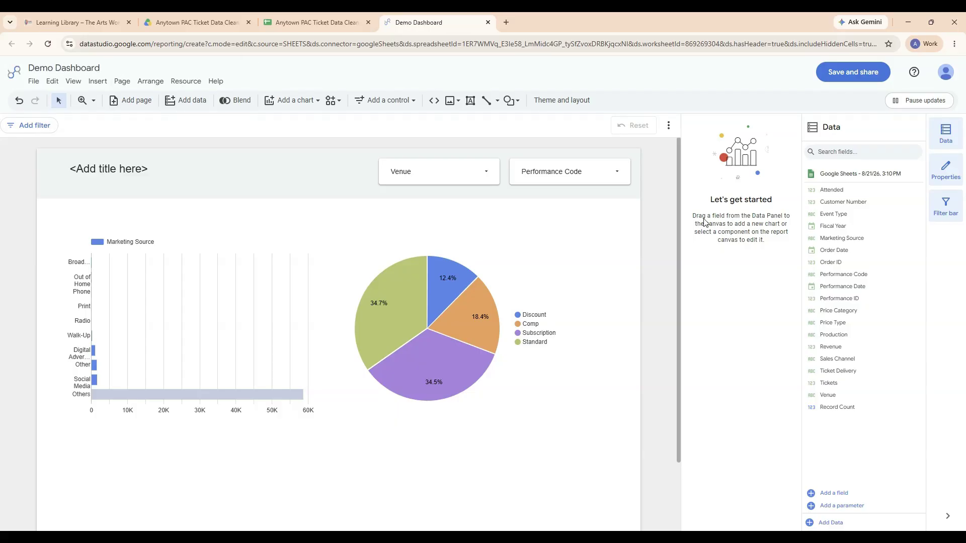
pyautogui.click(839, 78)
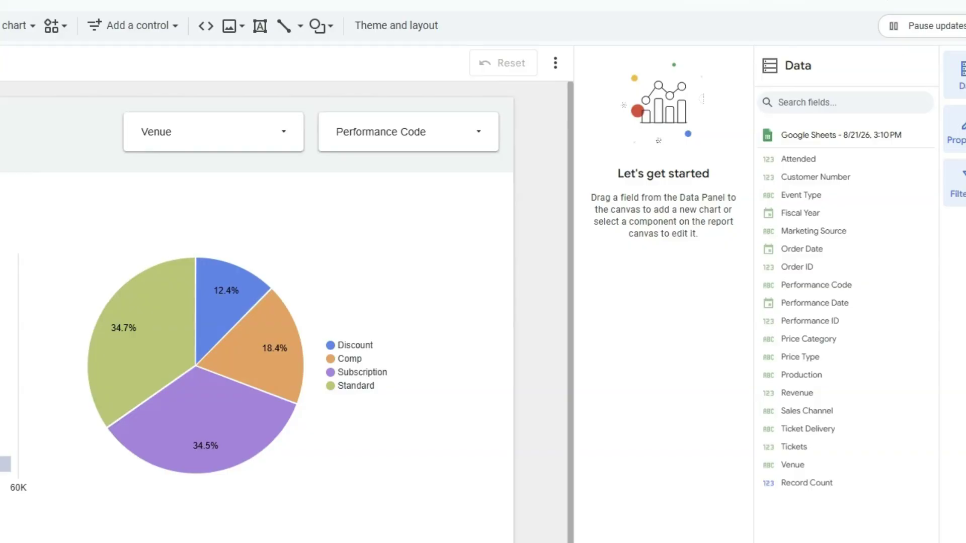
# Edit the report's added Google Sheets data source and change the Fiscal Year field type to Text
pyautogui.click(187, 82)
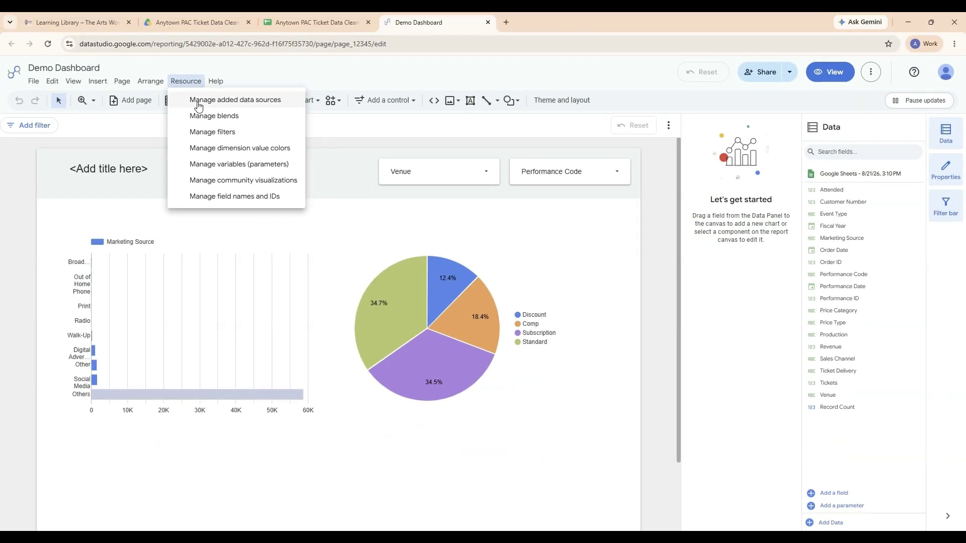
pyautogui.click(199, 101)
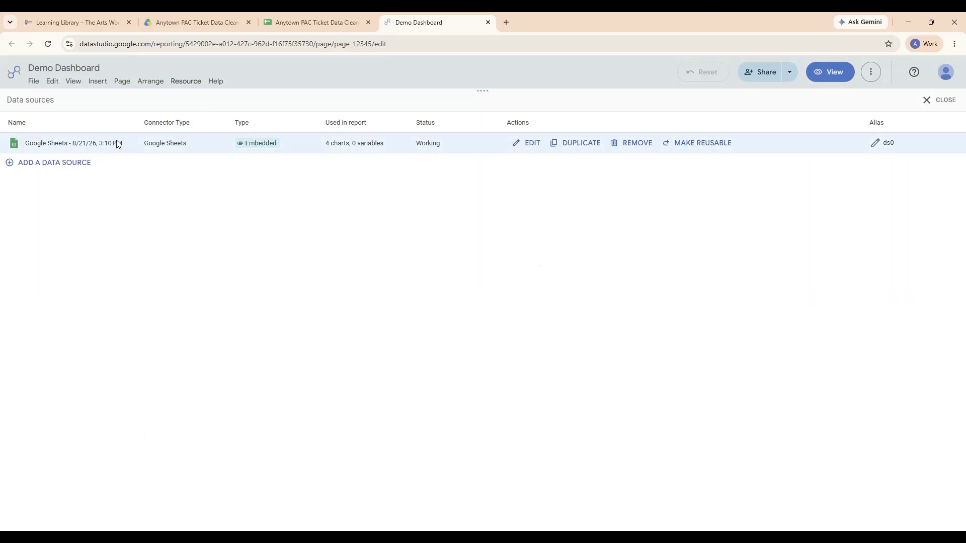
pyautogui.click(526, 146)
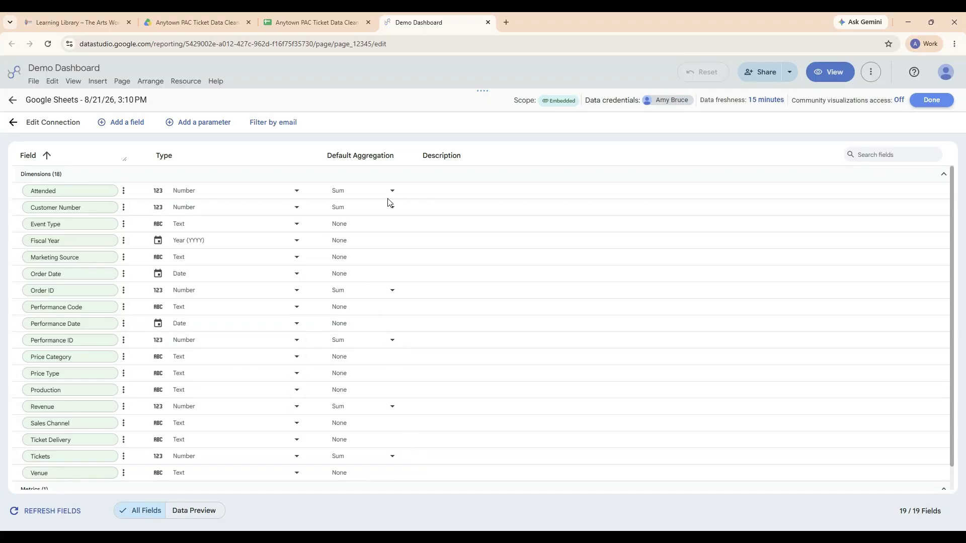
pyautogui.click(159, 195)
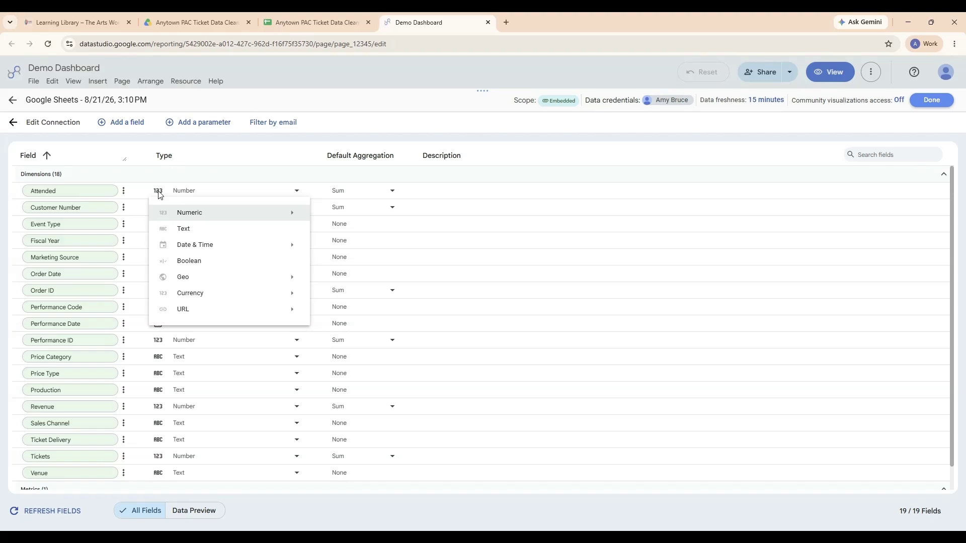
pyautogui.click(159, 194)
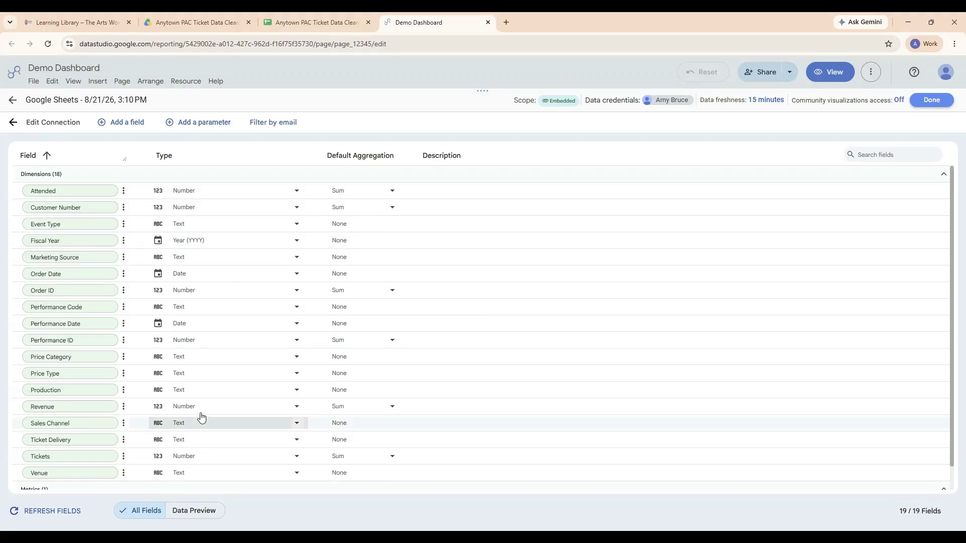
pyautogui.click(213, 243)
pyautogui.click(204, 279)
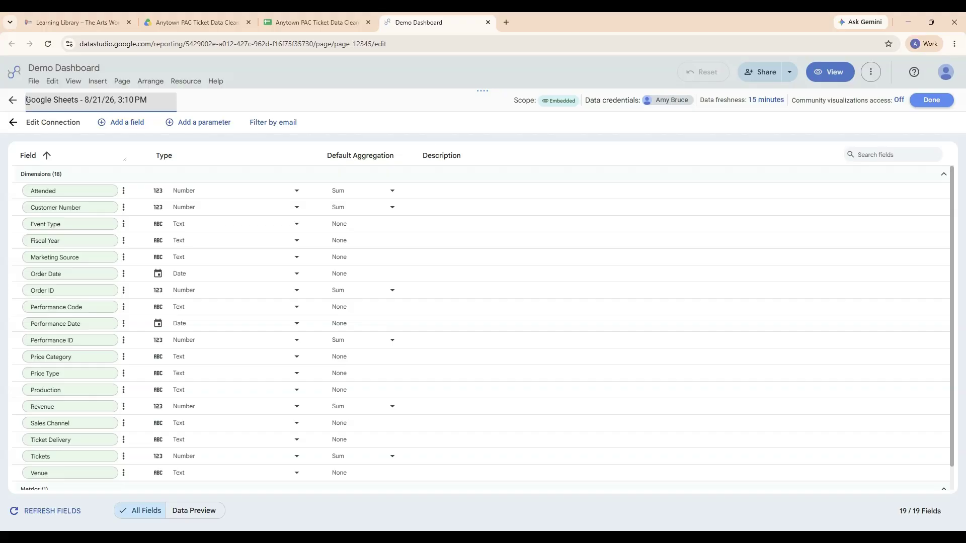
# Rename the data source as Raw Data and finish editing it
pyautogui.moveTo(27, 101); pyautogui.dragTo(193, 85)
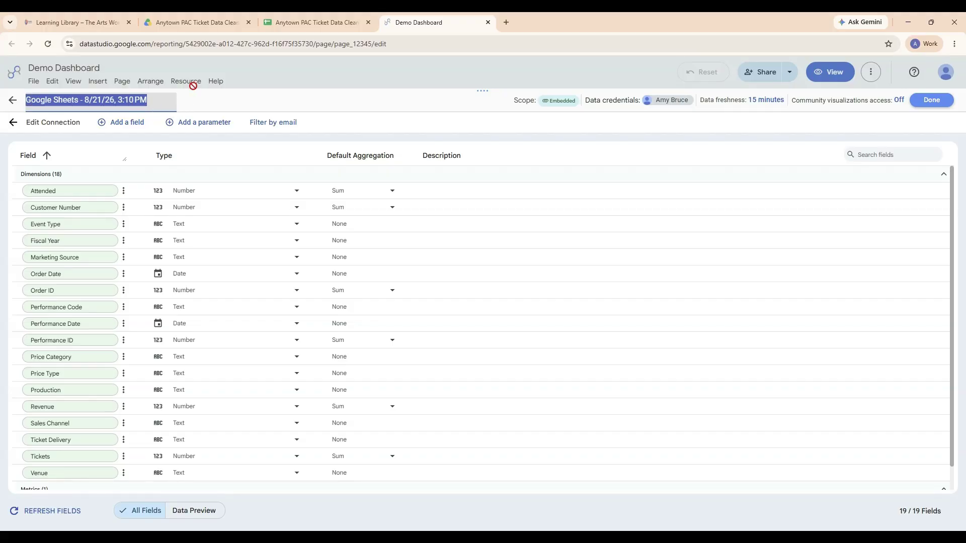
pyautogui.write('Raw Data')
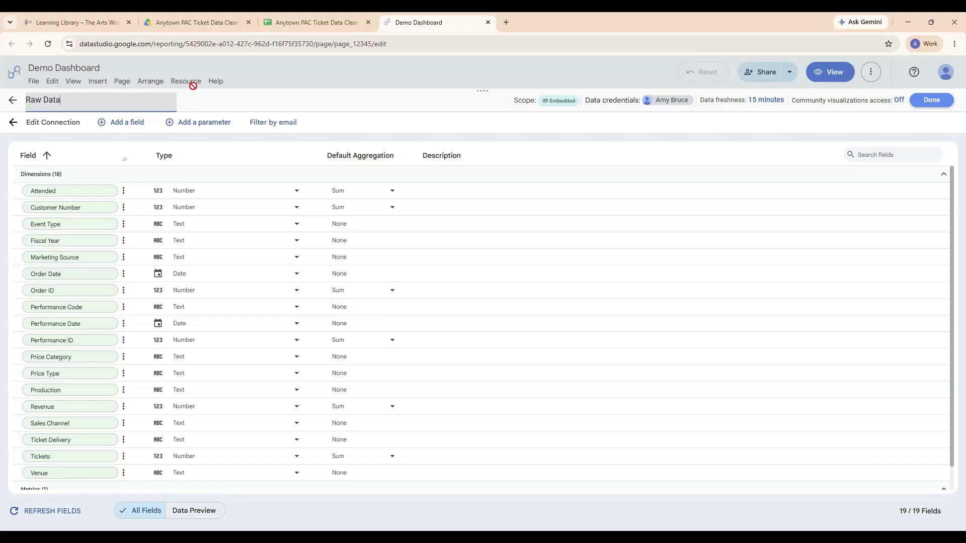
pyautogui.press('Return')
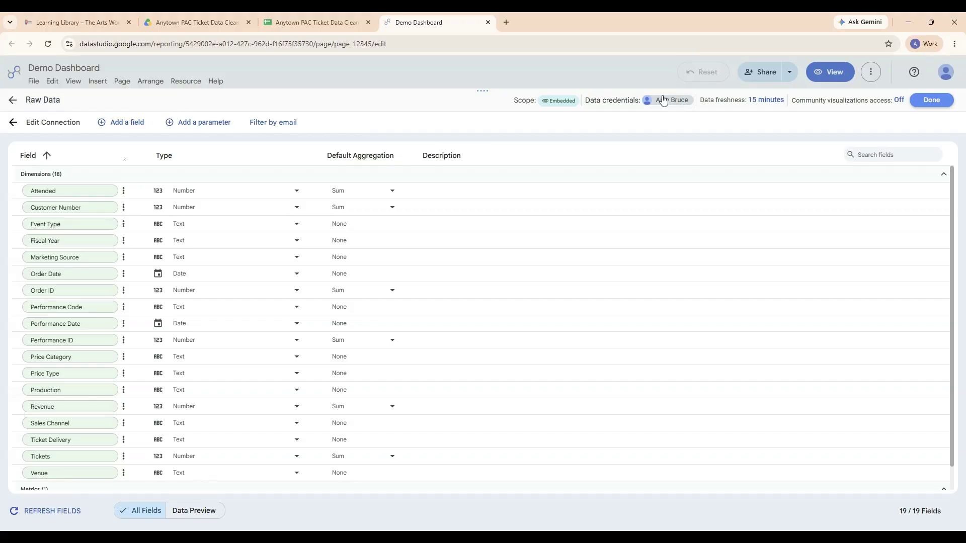
pyautogui.click(923, 103)
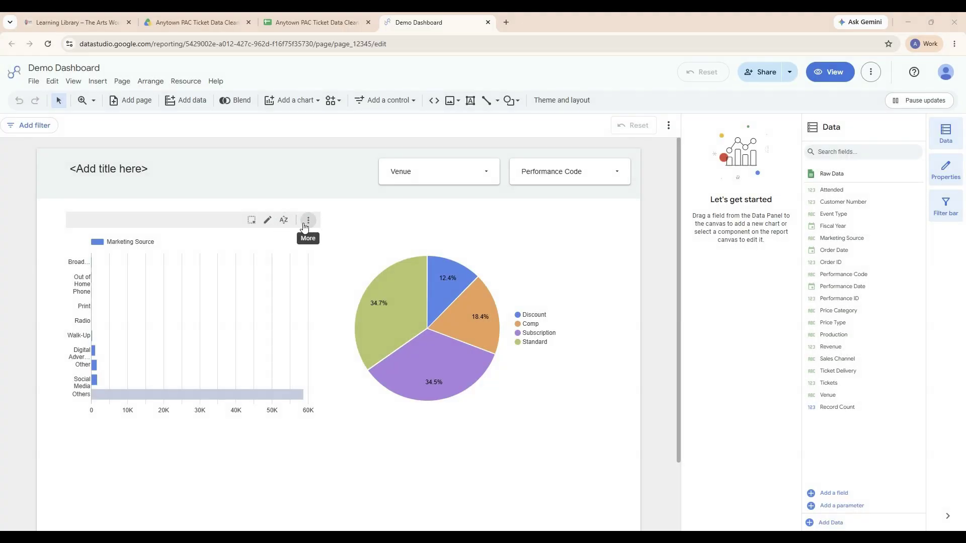
# Delete the default Marketing Source bar chart and the Price Category pie chart from the report page
pyautogui.click(309, 220)
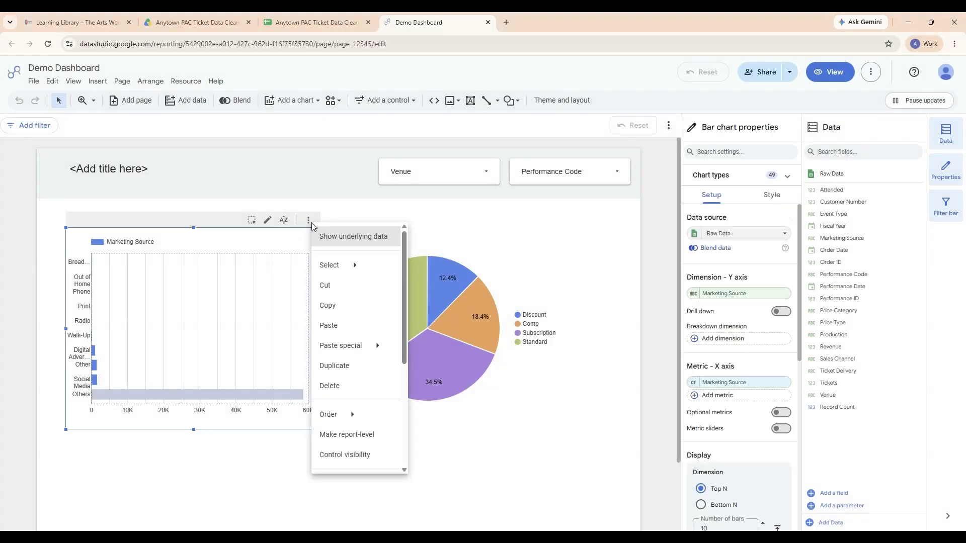
pyautogui.click(340, 386)
pyautogui.click(537, 323)
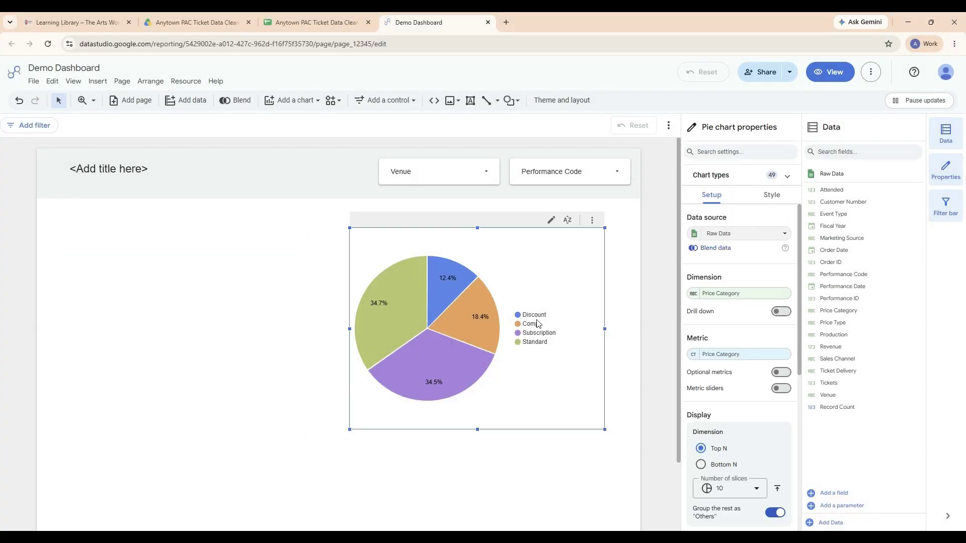
pyautogui.press('Delete')
# Set the header rectangle's background color to dark blue
pyautogui.click(289, 164)
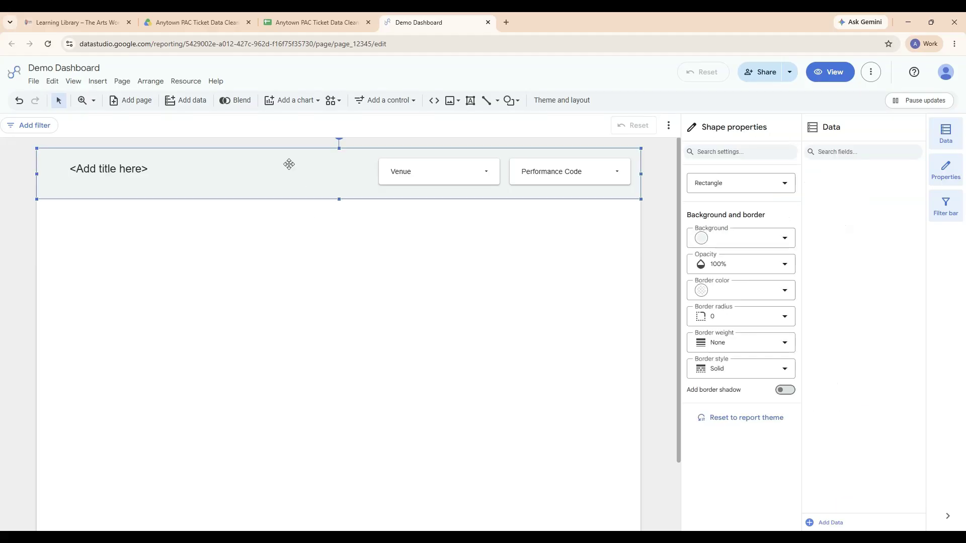
pyautogui.click(789, 241)
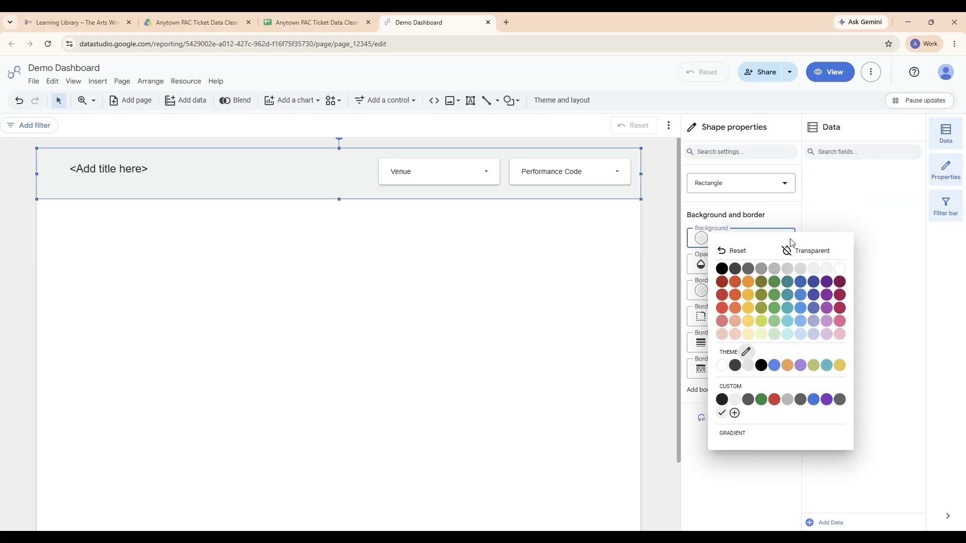
pyautogui.click(800, 284)
pyautogui.click(608, 281)
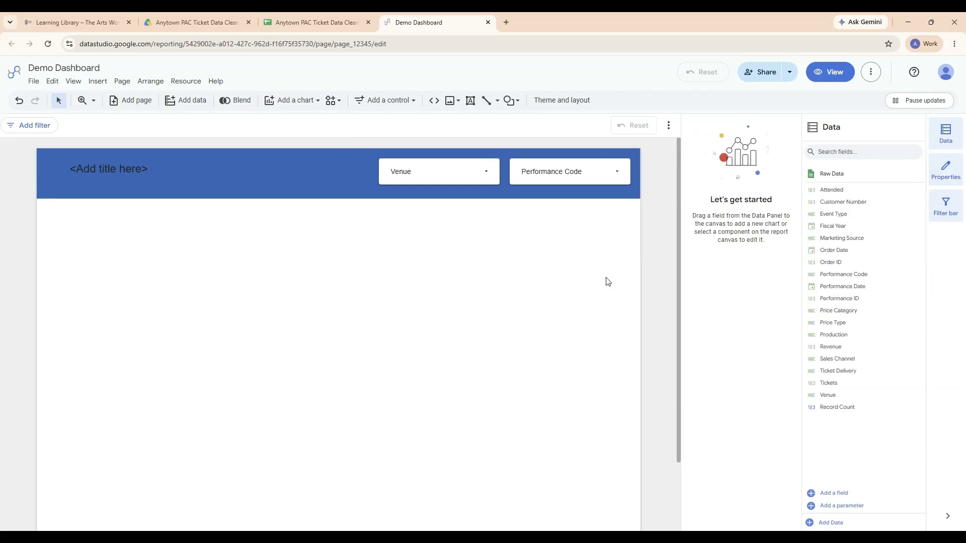
# Replace the header's placeholder title with the text "Ticket Sales Dashboard"
pyautogui.doubleClick(118, 163)
pyautogui.moveTo(149, 169); pyautogui.dragTo(62, 166)
pyautogui.write('Ticket Sales')
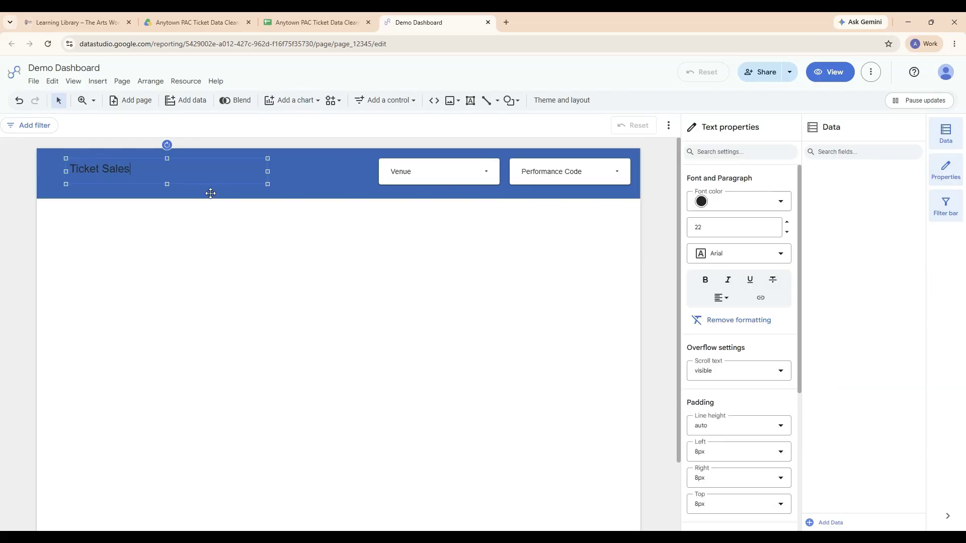
pyautogui.write(' Dashboard')
pyautogui.click(210, 193)
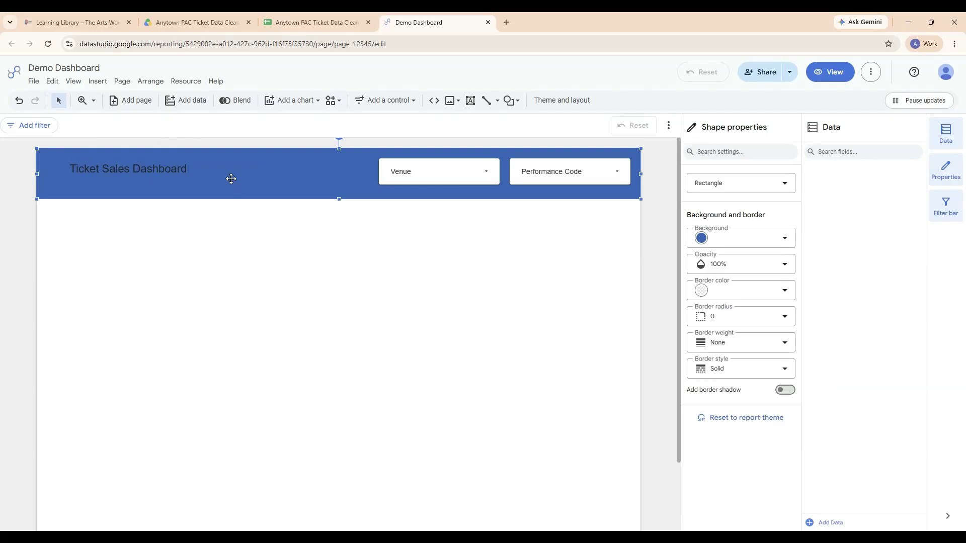
# Set the dashboard title's font color to white and its font size to 28
pyautogui.click(212, 175)
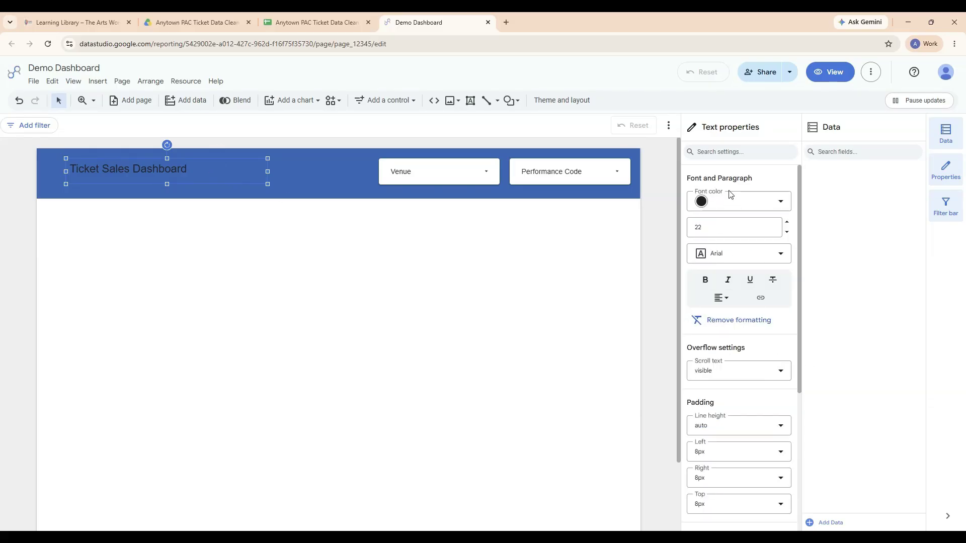
pyautogui.click(743, 210)
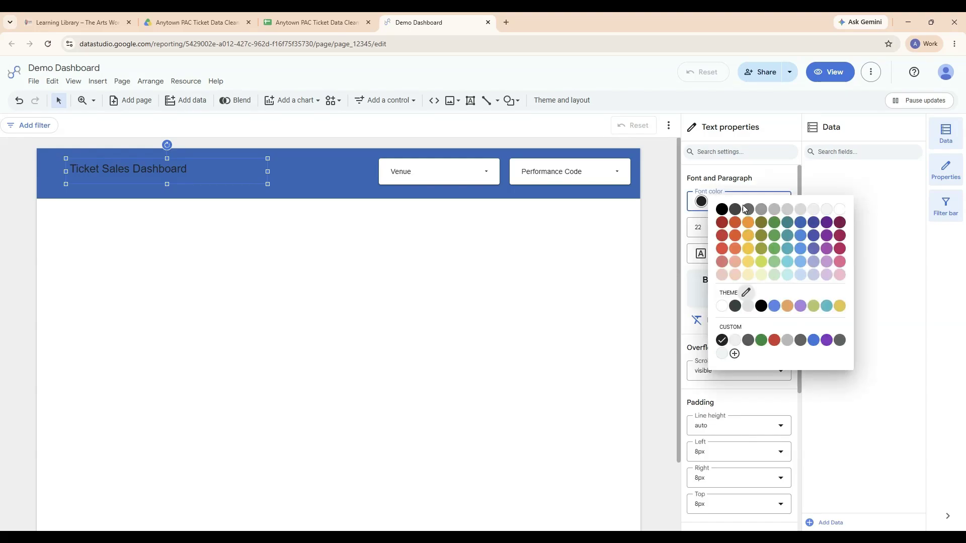
pyautogui.click(735, 304)
pyautogui.click(766, 226)
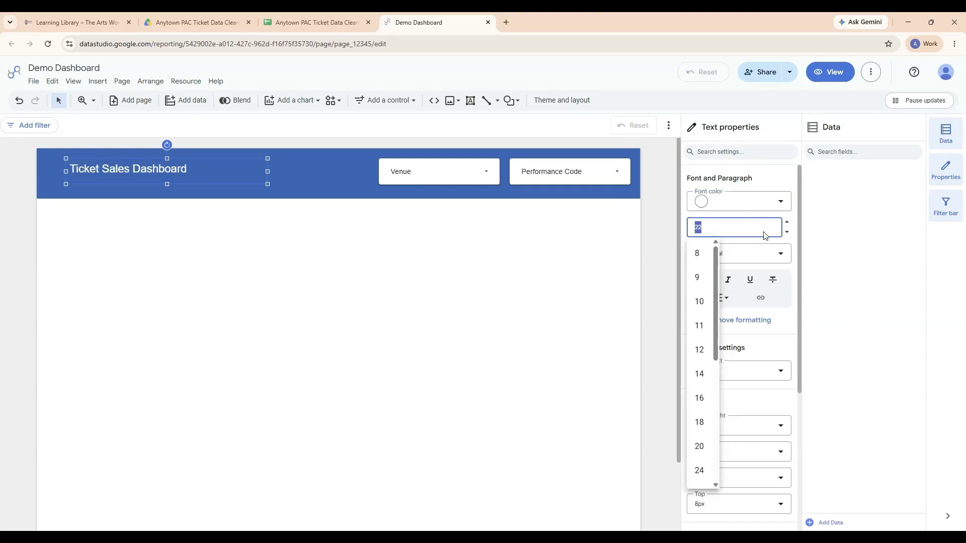
pyautogui.scroll(-2, 699, 332)
pyautogui.click(699, 399)
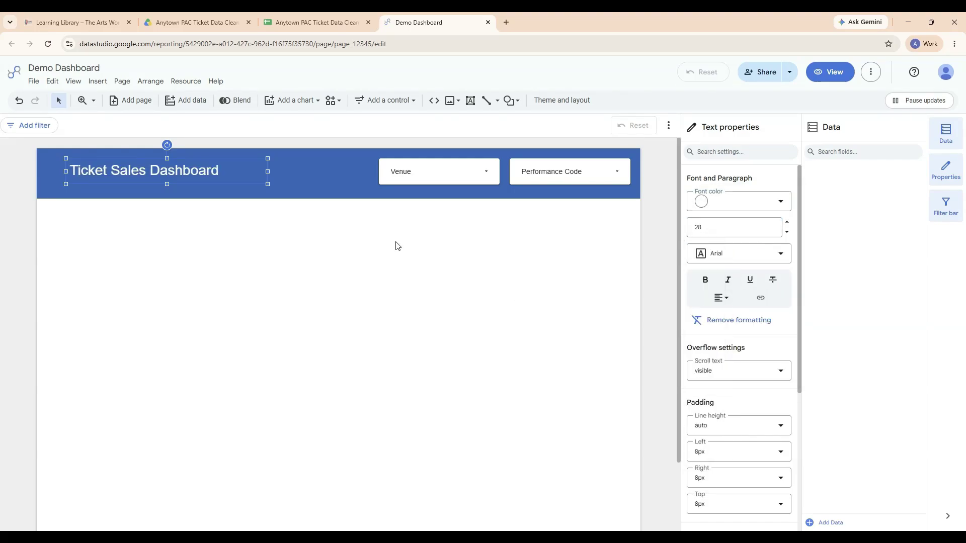
# Move the title text box slightly closer to the left edge of the header band
pyautogui.click(188, 157)
pyautogui.moveTo(187, 159); pyautogui.dragTo(171, 157)
pyautogui.click(610, 266)
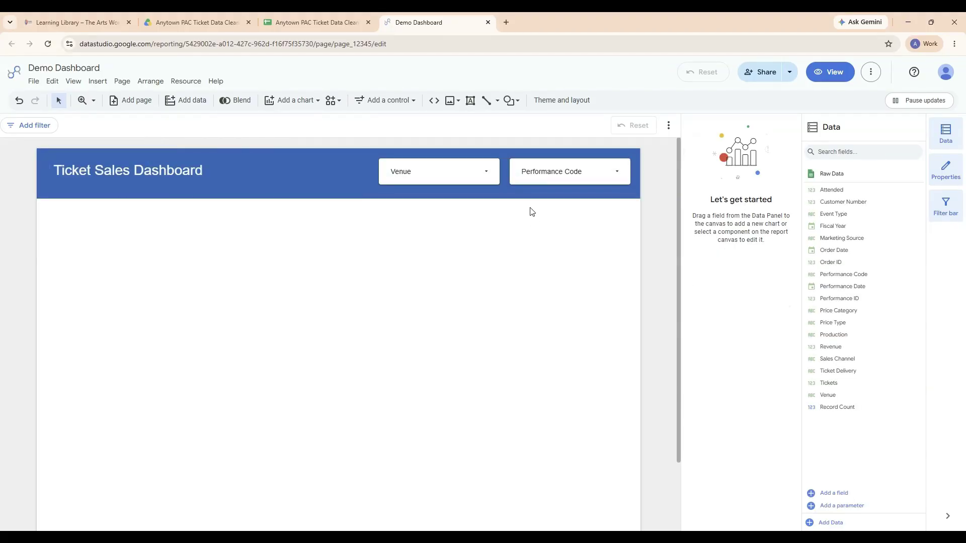
# Change the Venue drop-down filter's control field to Fiscal Year and check its list of values
pyautogui.click(486, 174)
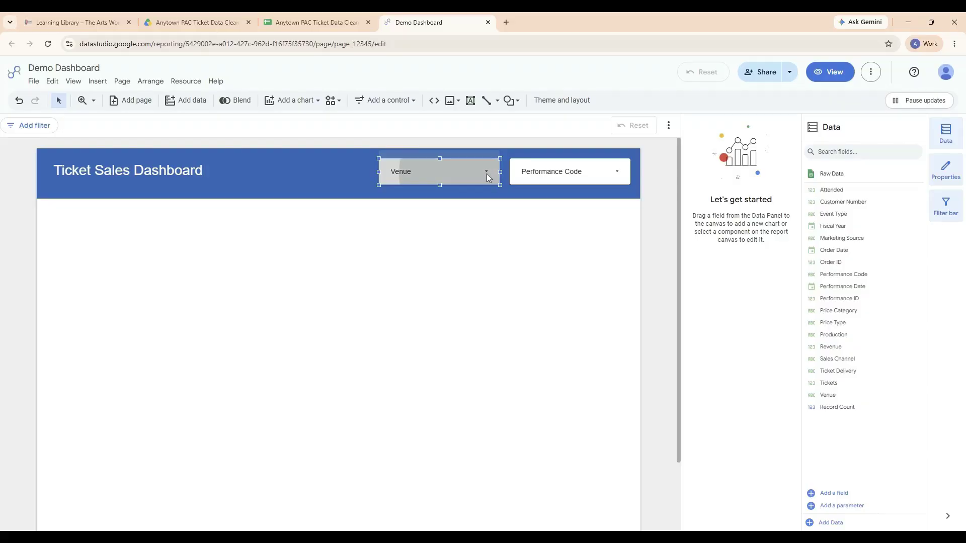
pyautogui.click(563, 168)
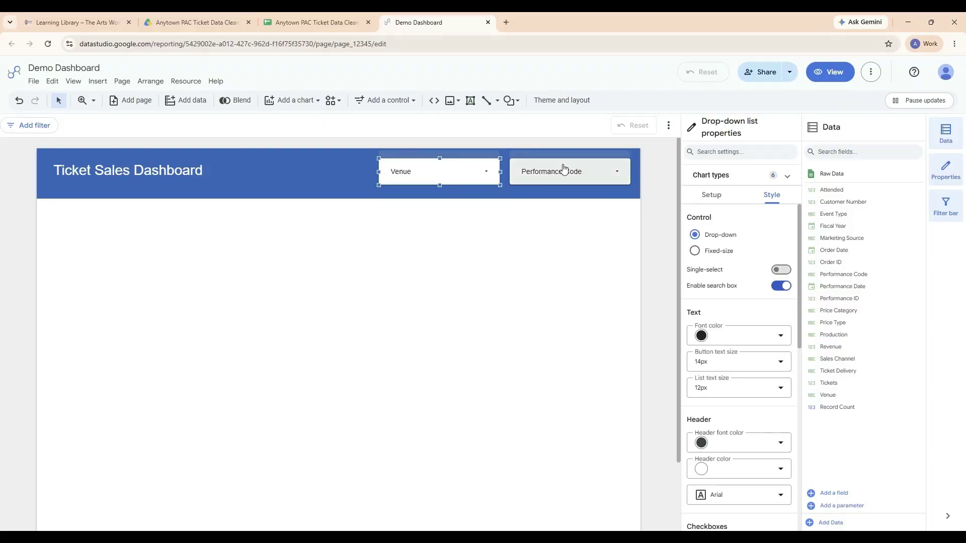
pyautogui.click(454, 165)
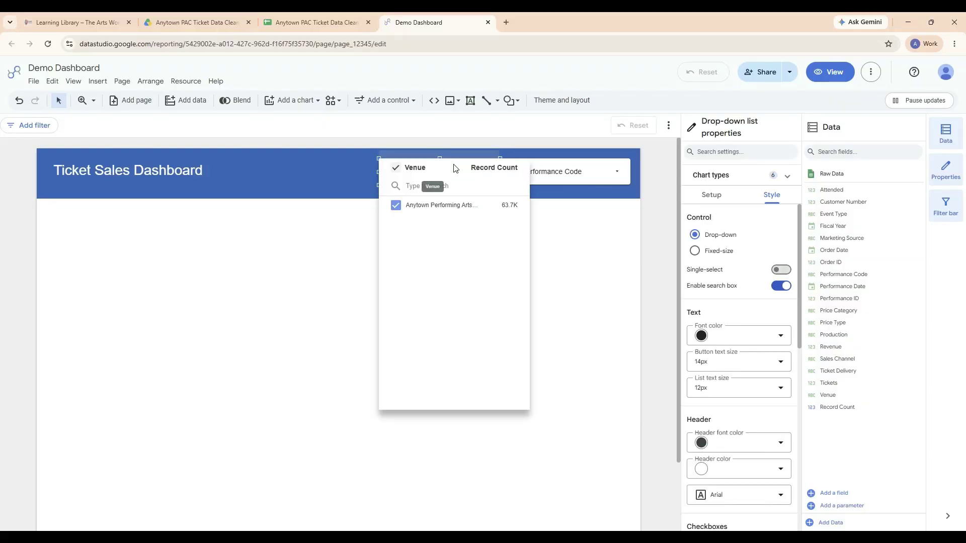
pyautogui.click(711, 195)
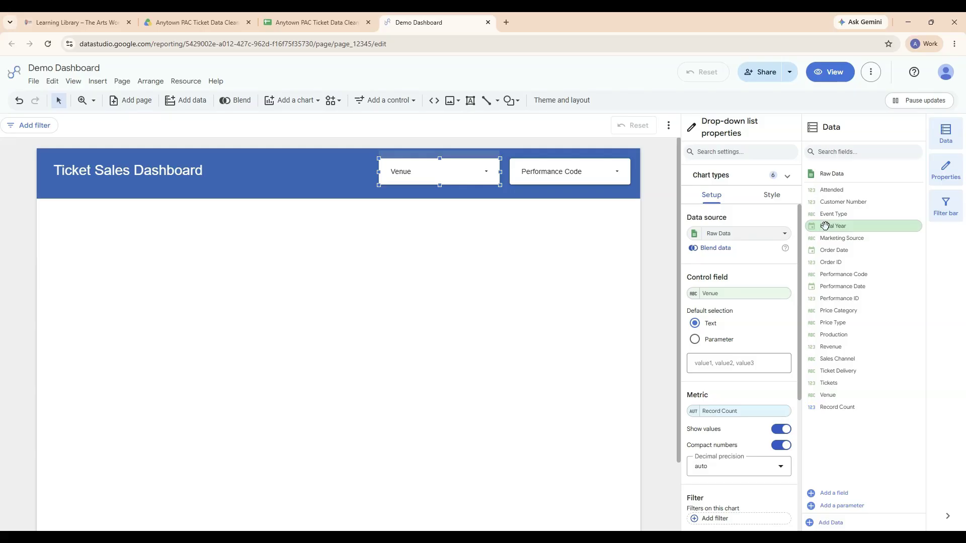
pyautogui.moveTo(826, 226); pyautogui.dragTo(716, 297)
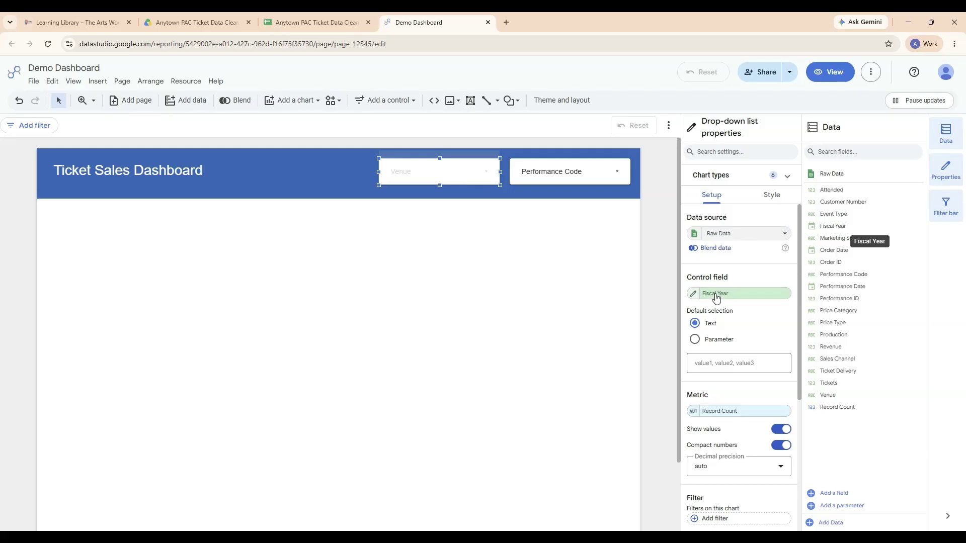
pyautogui.click(486, 173)
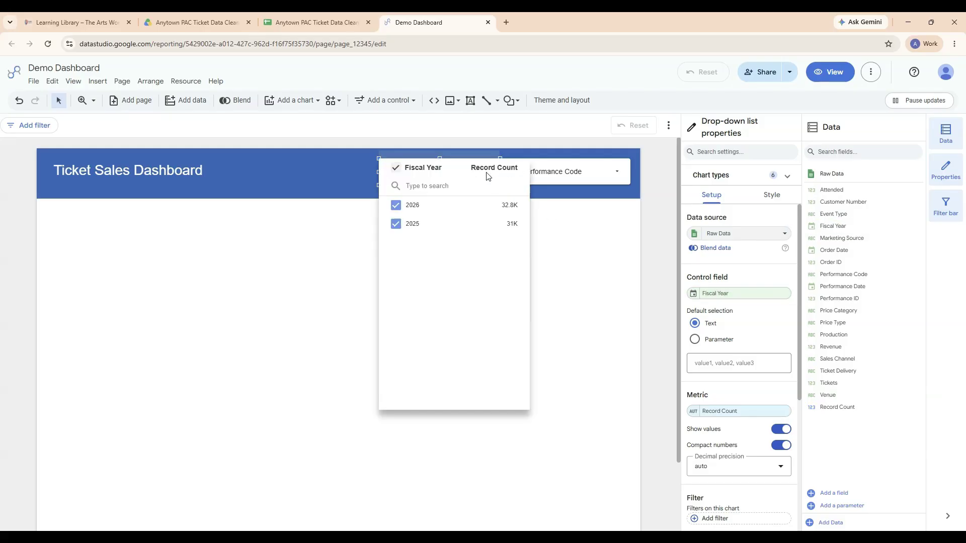
pyautogui.click(347, 157)
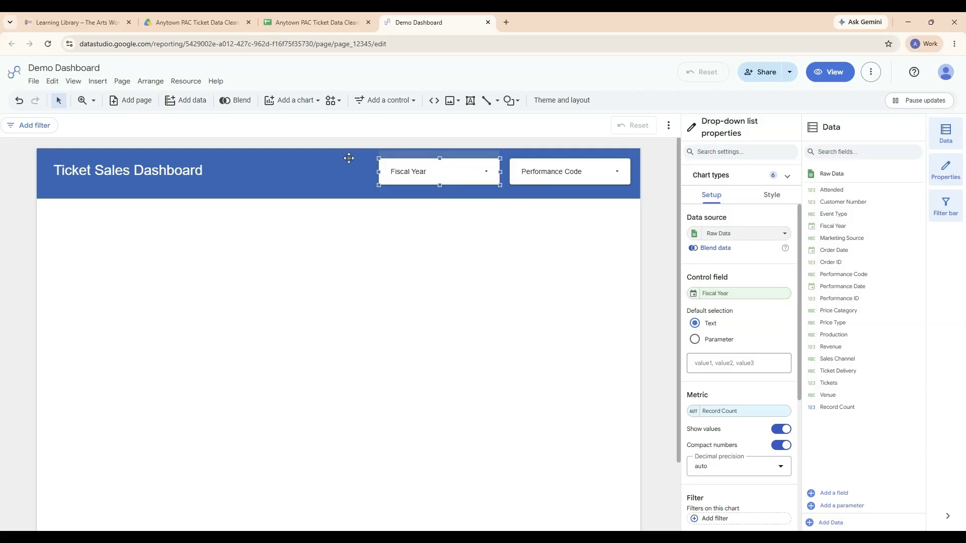
# Change the Performance Code drop-down filter's control field to Event Type
pyautogui.click(574, 177)
pyautogui.click(574, 176)
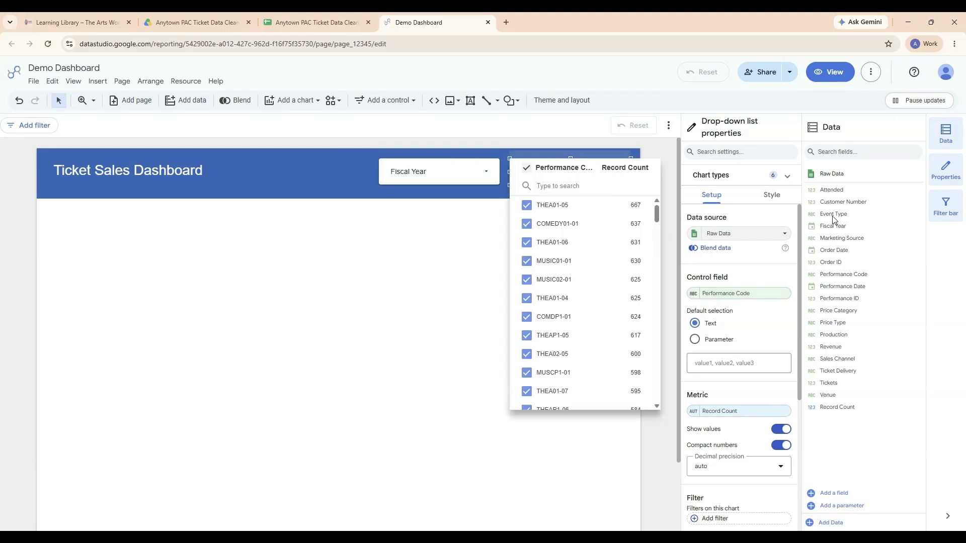
pyautogui.moveTo(831, 215); pyautogui.dragTo(733, 300)
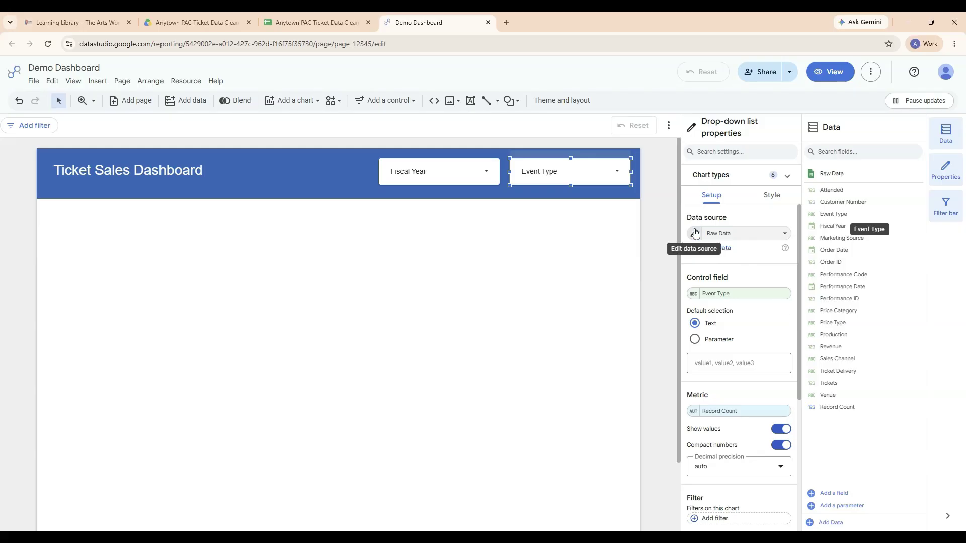
pyautogui.click(663, 217)
# Look through the available report themes in the theme and layout settings
pyautogui.click(567, 102)
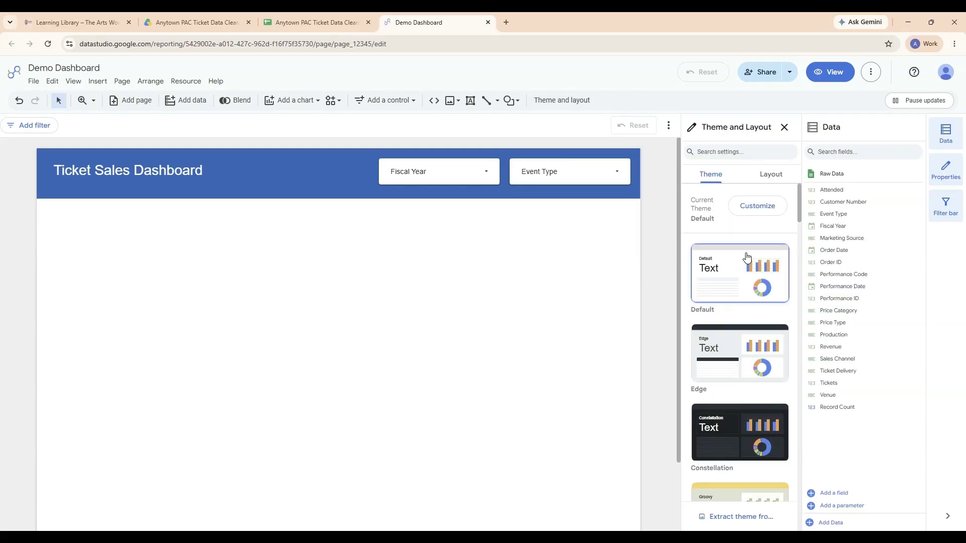
pyautogui.scroll(-1, 770, 302)
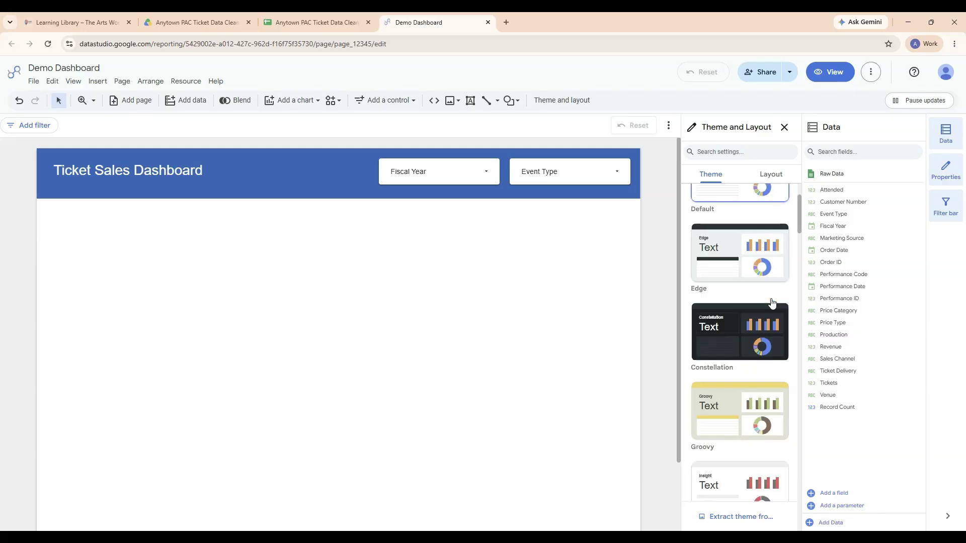
pyautogui.scroll(-1, 772, 301)
pyautogui.scroll(-7, 773, 300)
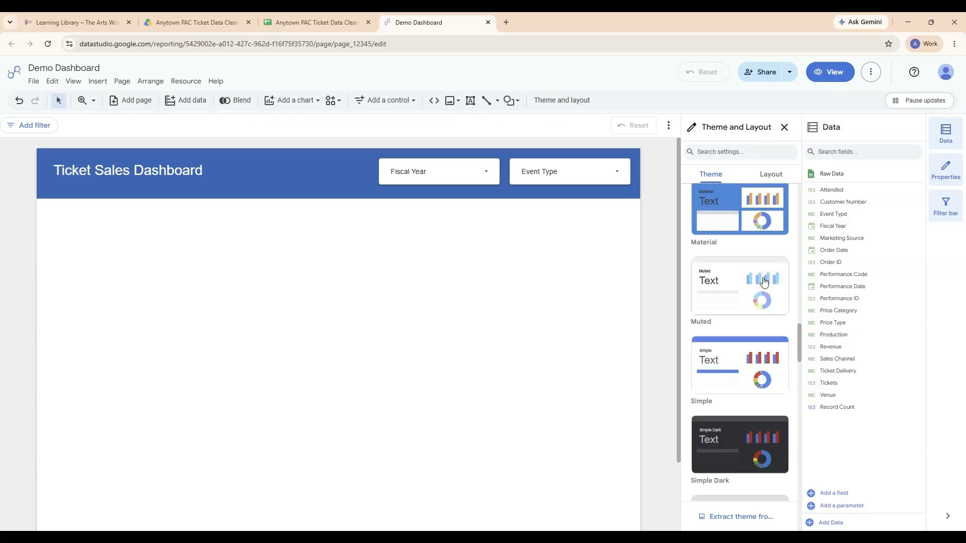
pyautogui.scroll(-4, 764, 282)
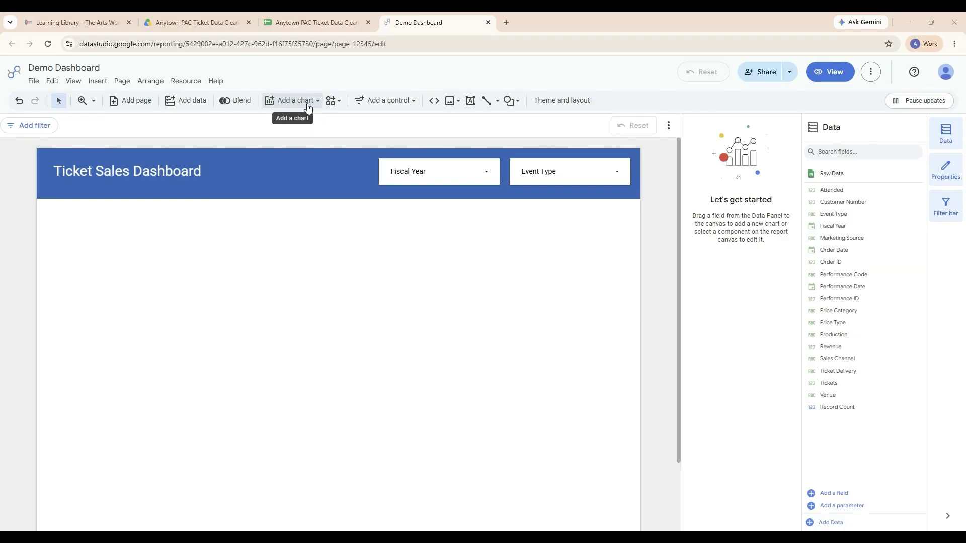
# Add a scorecard chart just below the header under the dashboard title and enlarge it
pyautogui.click(316, 104)
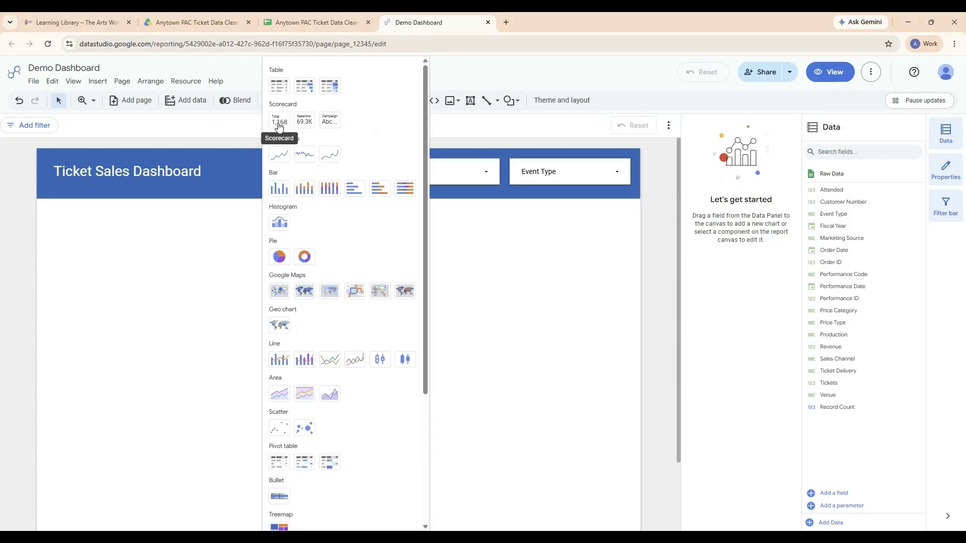
pyautogui.click(276, 125)
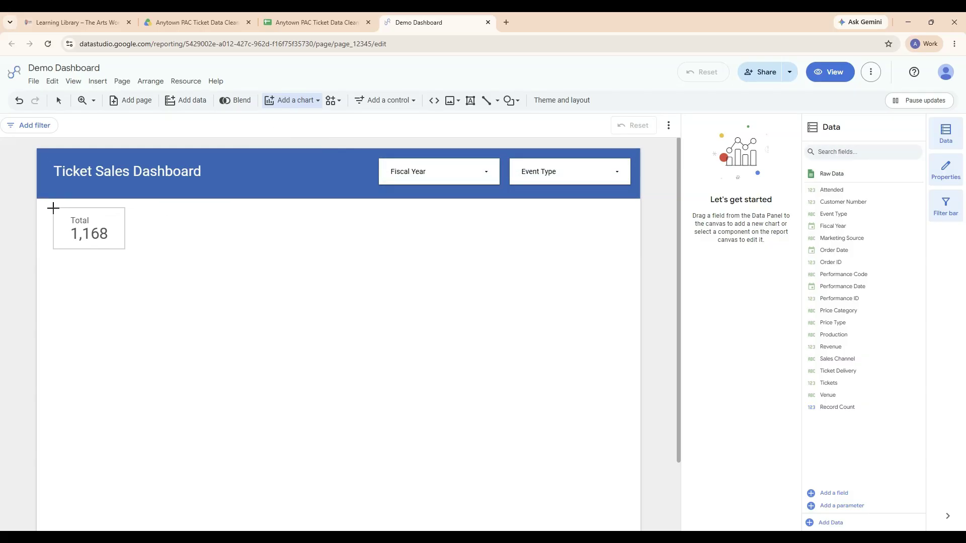
pyautogui.click(48, 208)
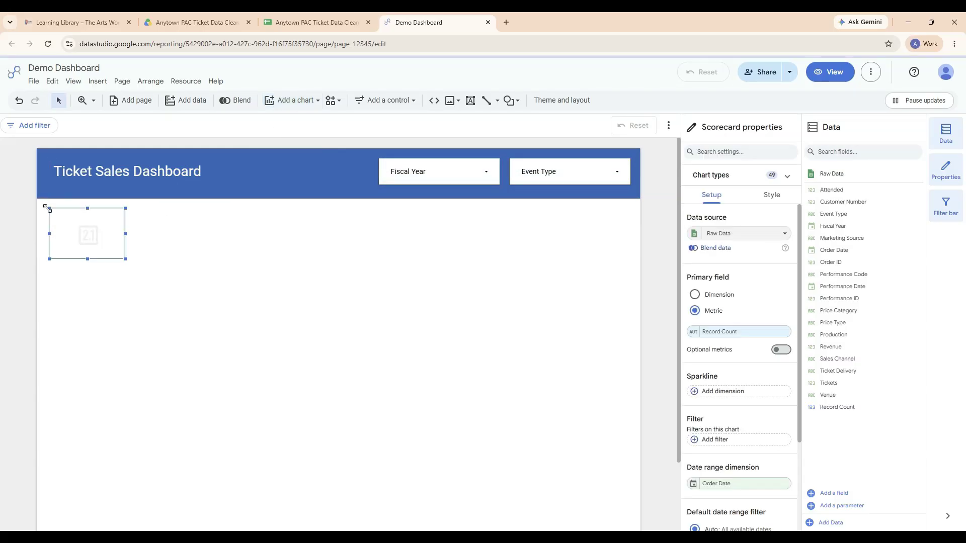
pyautogui.moveTo(125, 259); pyautogui.dragTo(182, 281)
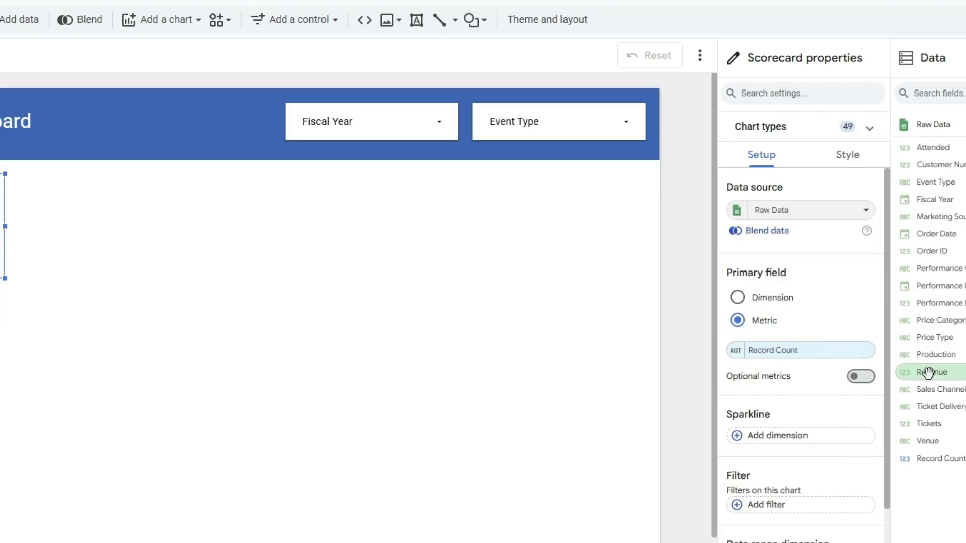
# Set the scorecard's metric to Revenue with data type Currency (USD - US Dollar ($)) and display format Number(0)
pyautogui.moveTo(928, 373); pyautogui.dragTo(798, 360)
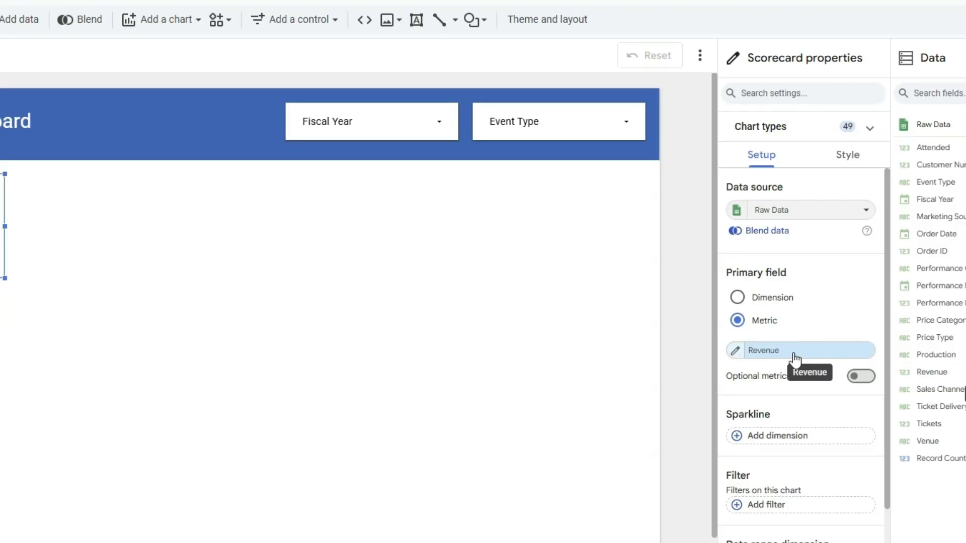
pyautogui.click(736, 351)
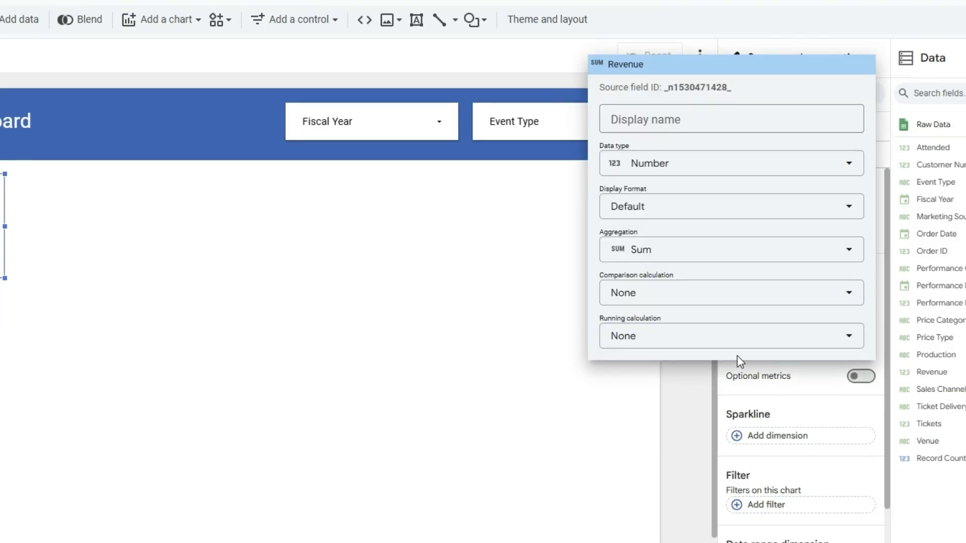
pyautogui.click(687, 259)
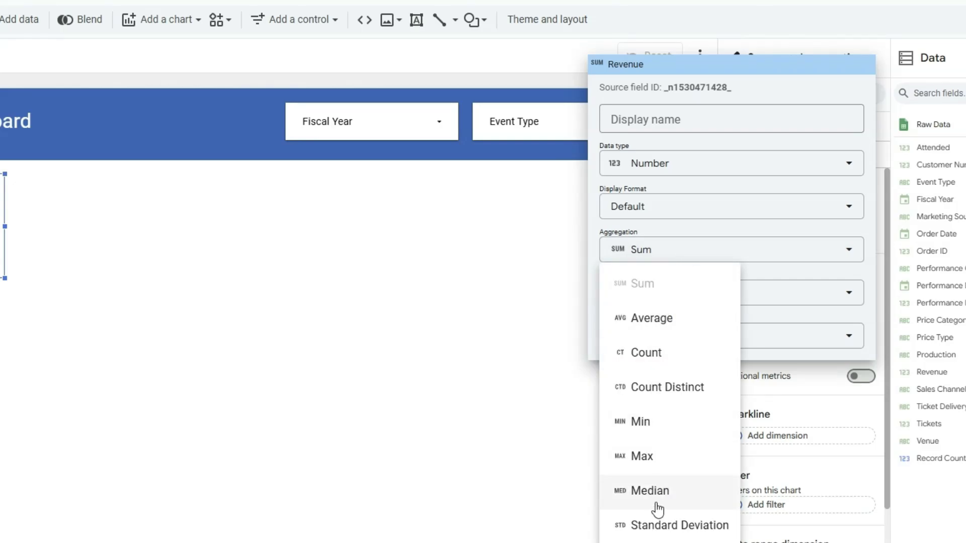
pyautogui.click(674, 261)
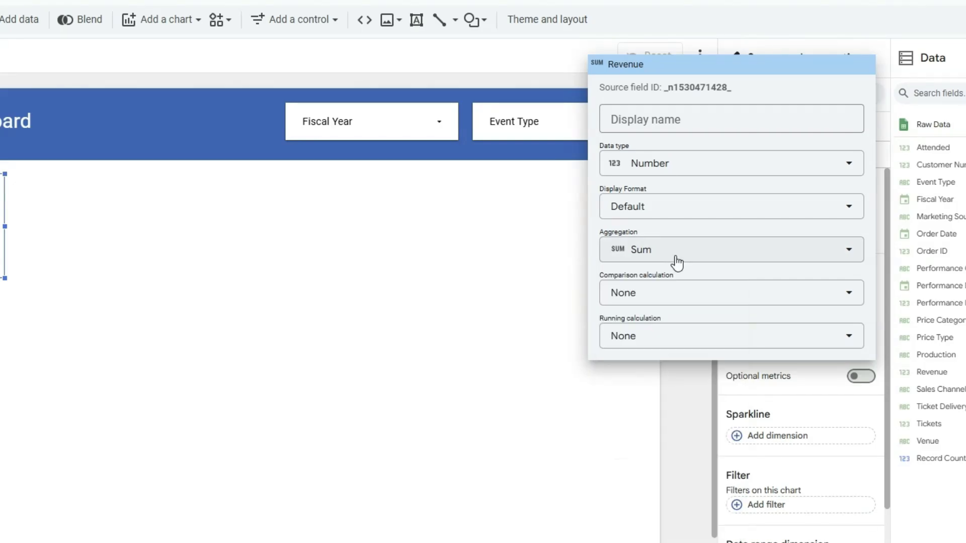
pyautogui.click(656, 211)
pyautogui.moveTo(659, 240)
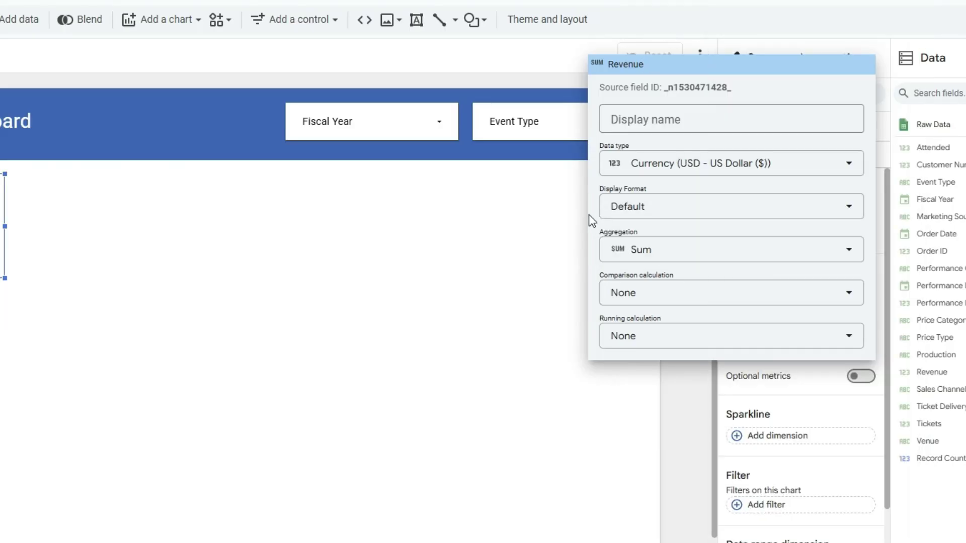
pyautogui.click(651, 204)
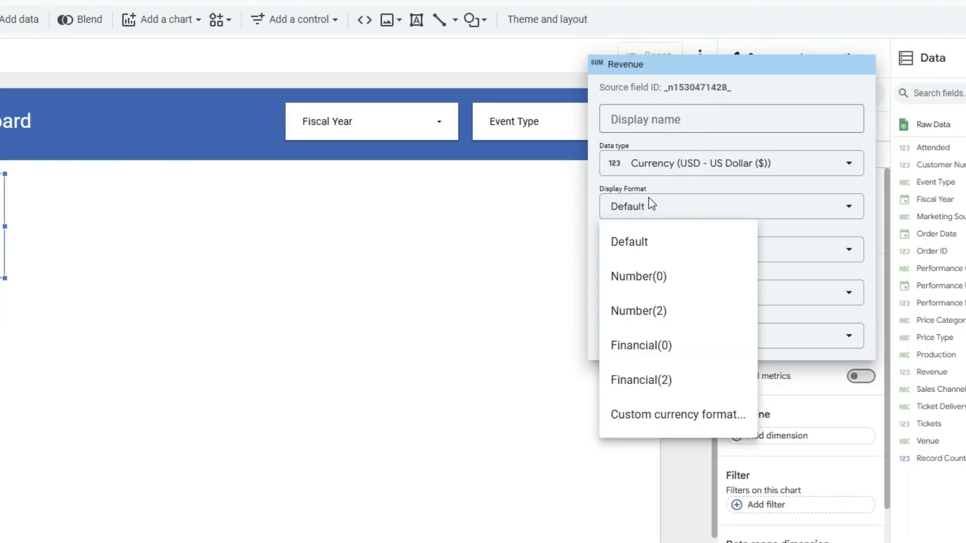
pyautogui.click(646, 286)
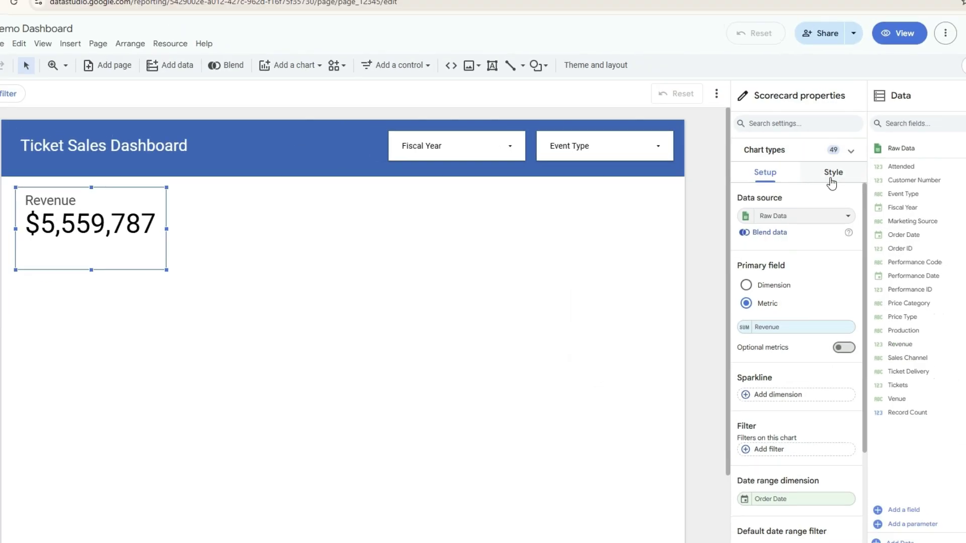
# Show the Revenue scorecard's chart title and set its font size to 20px
pyautogui.click(830, 178)
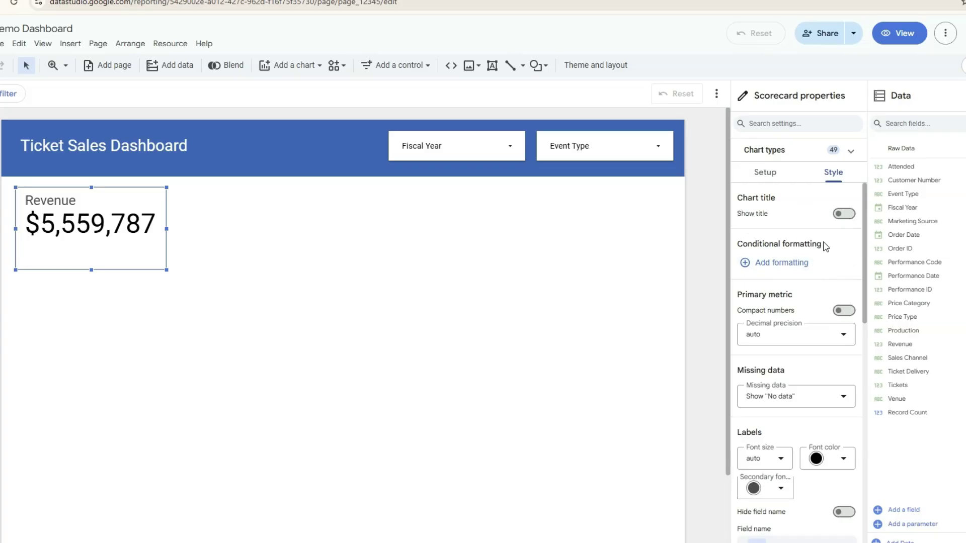
pyautogui.click(849, 216)
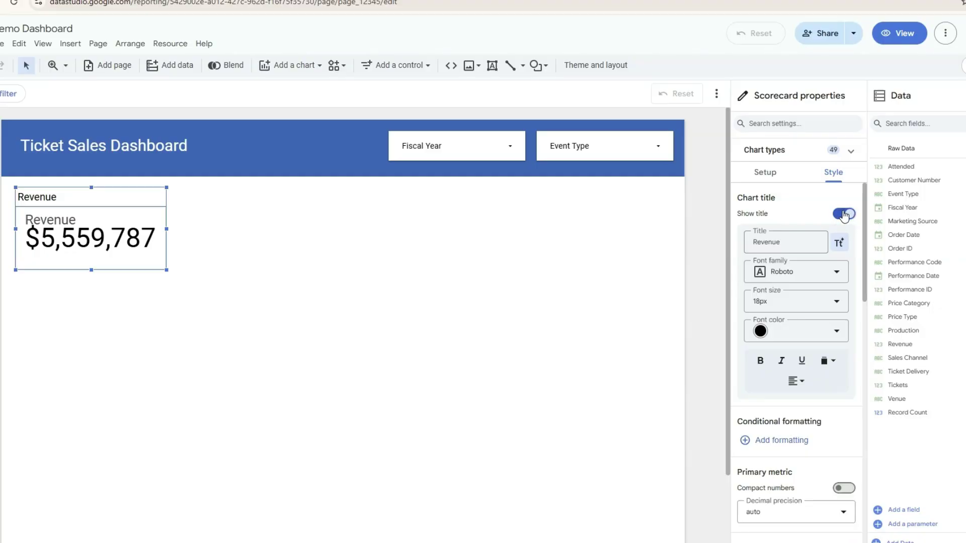
pyautogui.click(835, 301)
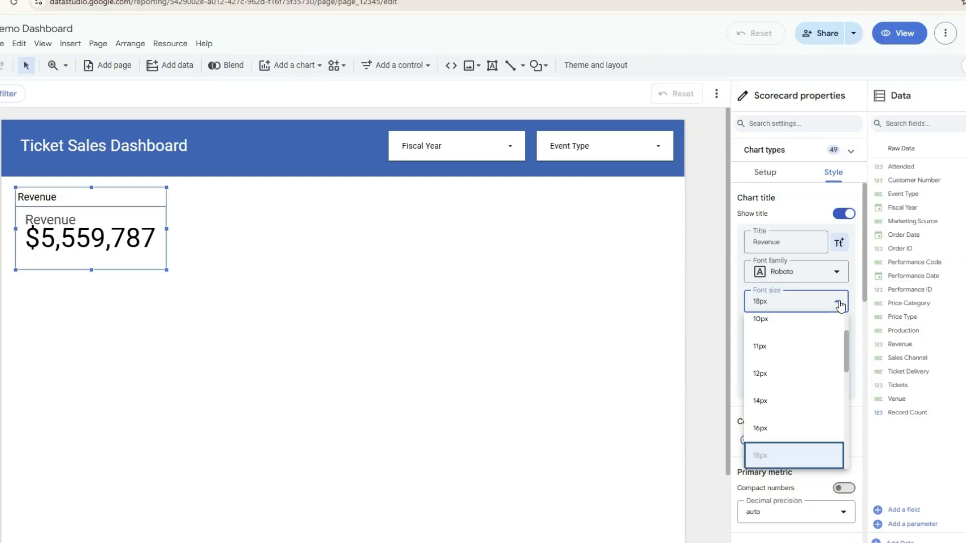
pyautogui.click(763, 428)
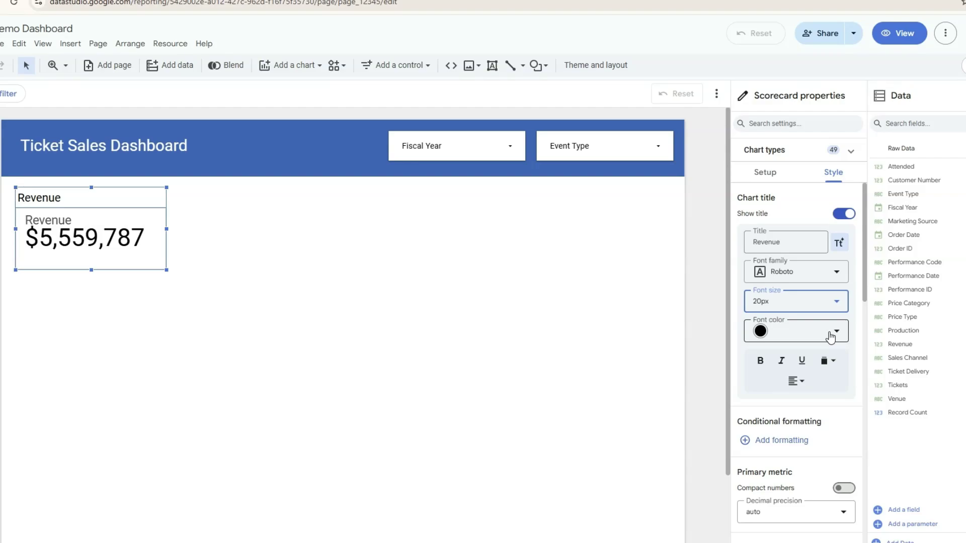
# Try placing the scorecard's chart title below the value, and return it above the value
pyautogui.scroll(-1, 831, 337)
pyautogui.click(827, 304)
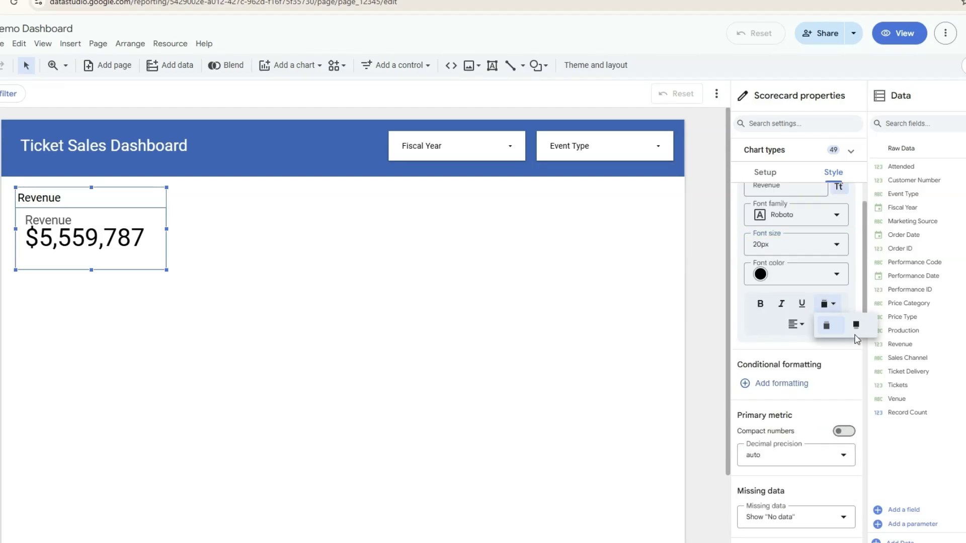
pyautogui.click(856, 325)
pyautogui.click(827, 304)
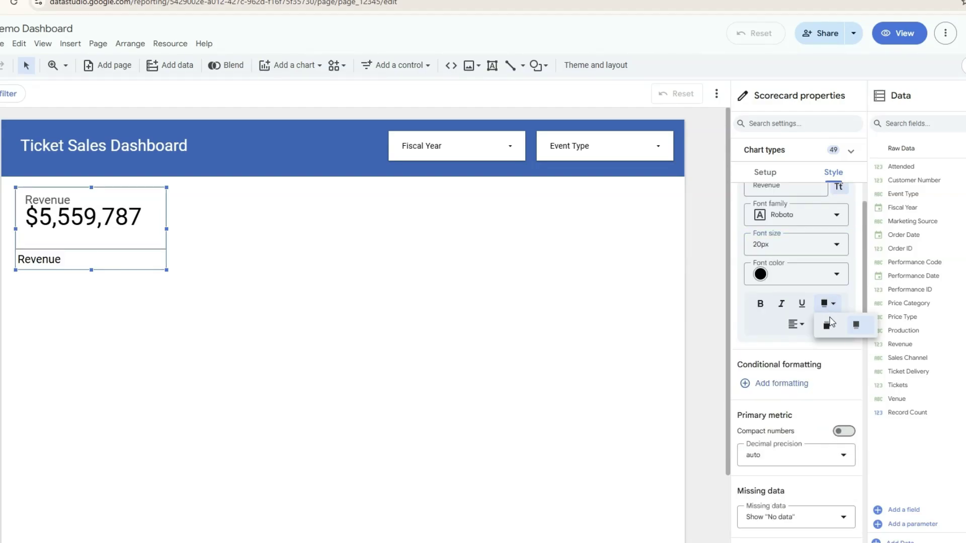
pyautogui.click(828, 325)
# Hide the scorecard's field name and center-align its field name, field value and comparison labels
pyautogui.scroll(-2, 824, 333)
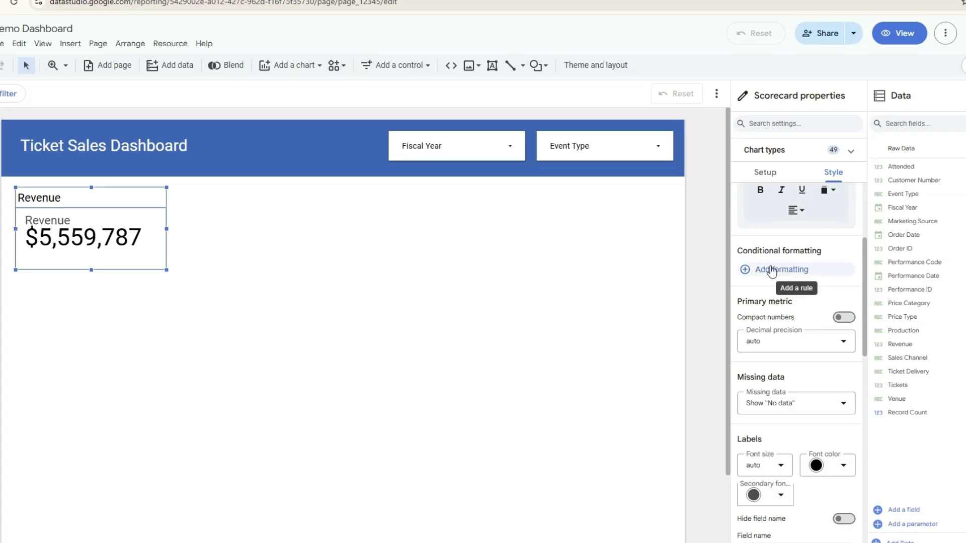
pyautogui.scroll(-3, 795, 335)
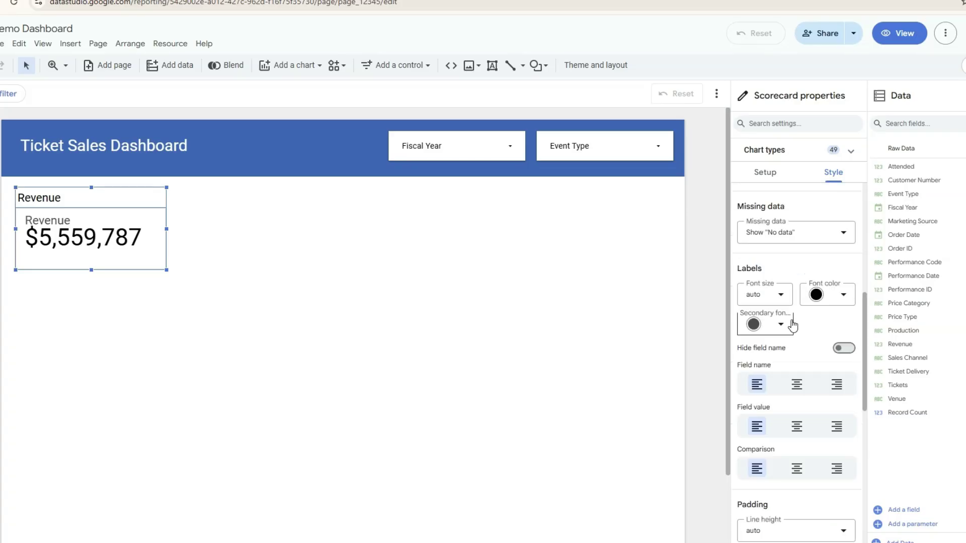
pyautogui.click(845, 348)
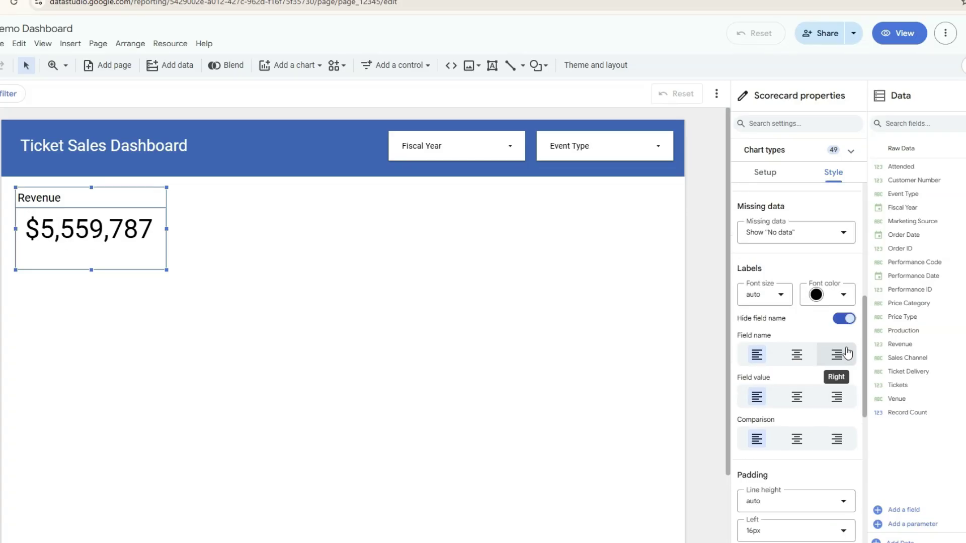
pyautogui.click(799, 357)
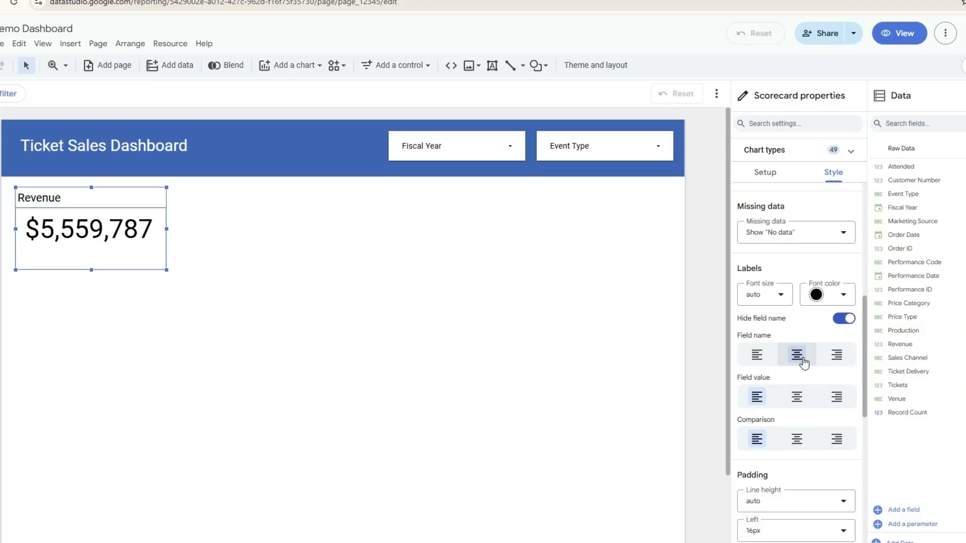
pyautogui.click(800, 408)
pyautogui.click(797, 439)
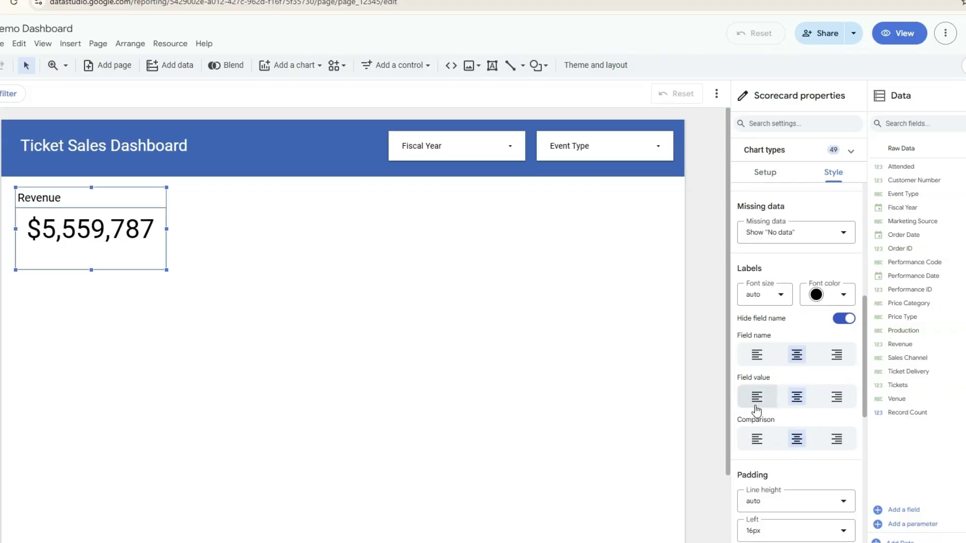
# Set the Revenue scorecard's top padding to 16px
pyautogui.scroll(-4, 757, 397)
pyautogui.click(750, 362)
pyautogui.click(749, 362)
pyautogui.click(749, 362)
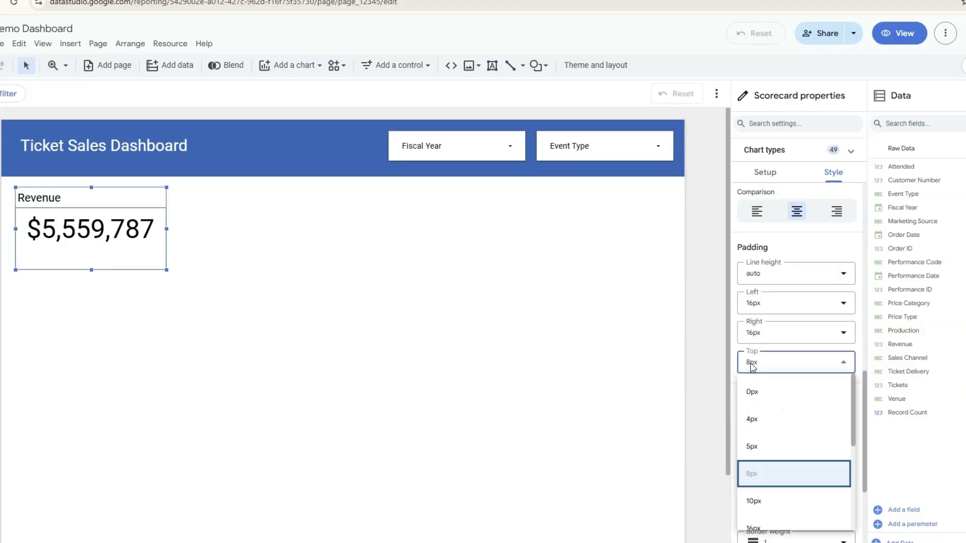
pyautogui.scroll(-2, 783, 445)
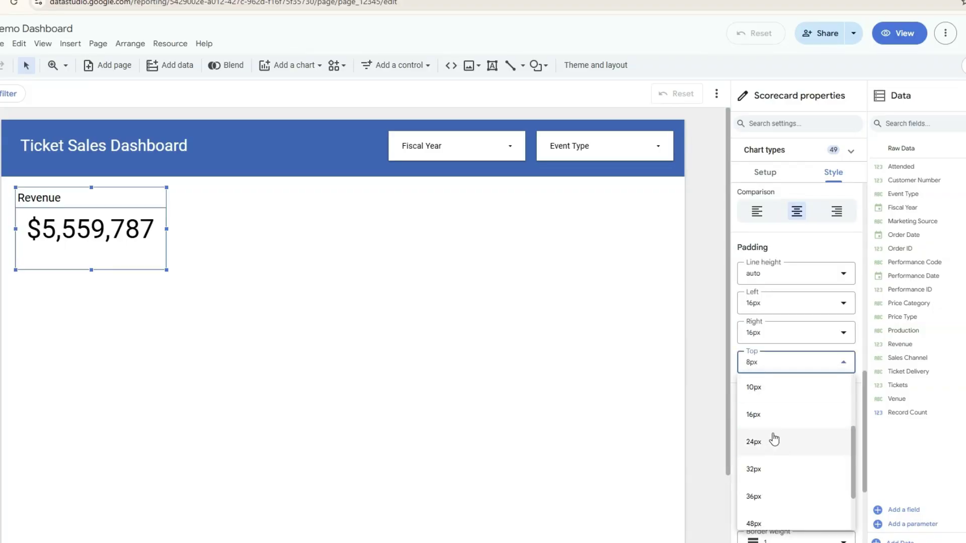
pyautogui.click(772, 438)
pyautogui.click(755, 392)
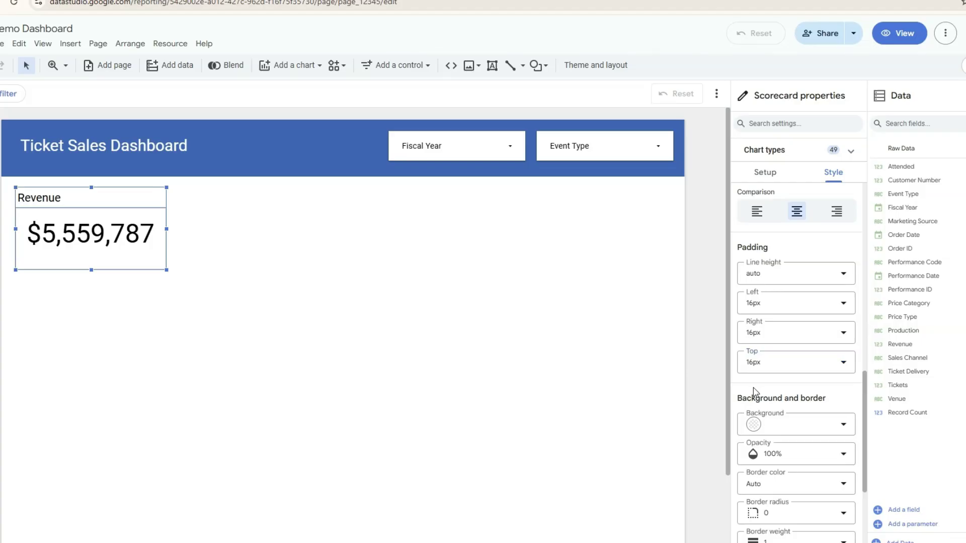
# Try a light blue background on the Revenue scorecard, and change it to light gray
pyautogui.scroll(-1, 754, 391)
pyautogui.click(756, 377)
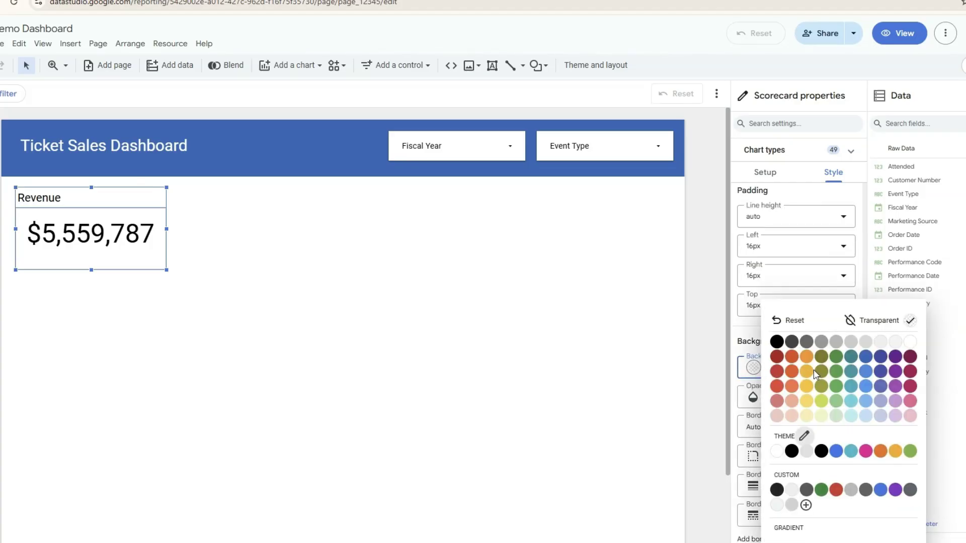
pyautogui.click(866, 416)
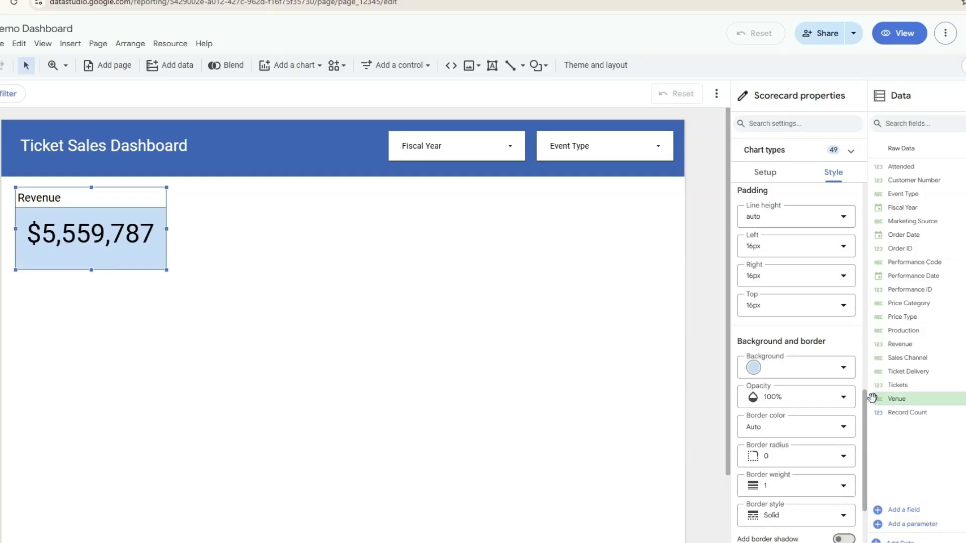
pyautogui.click(753, 368)
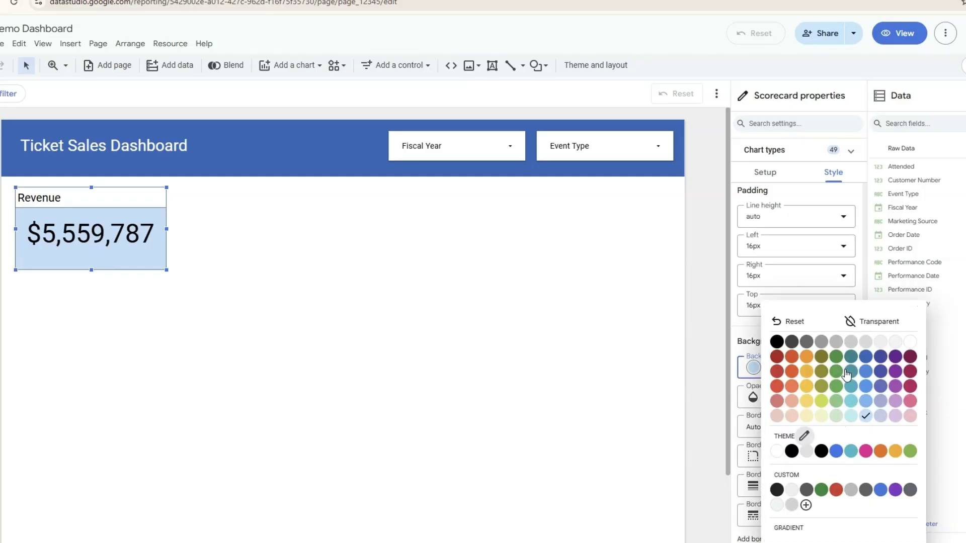
pyautogui.click(894, 342)
pyautogui.click(668, 335)
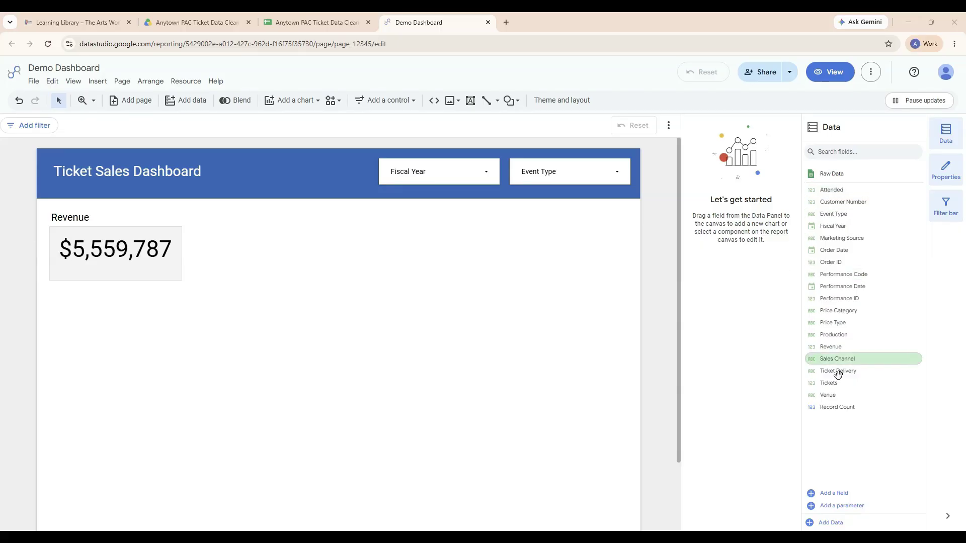
# Add a calculated field to the Raw Data source with the formula Revenue / Tickets
pyautogui.click(835, 494)
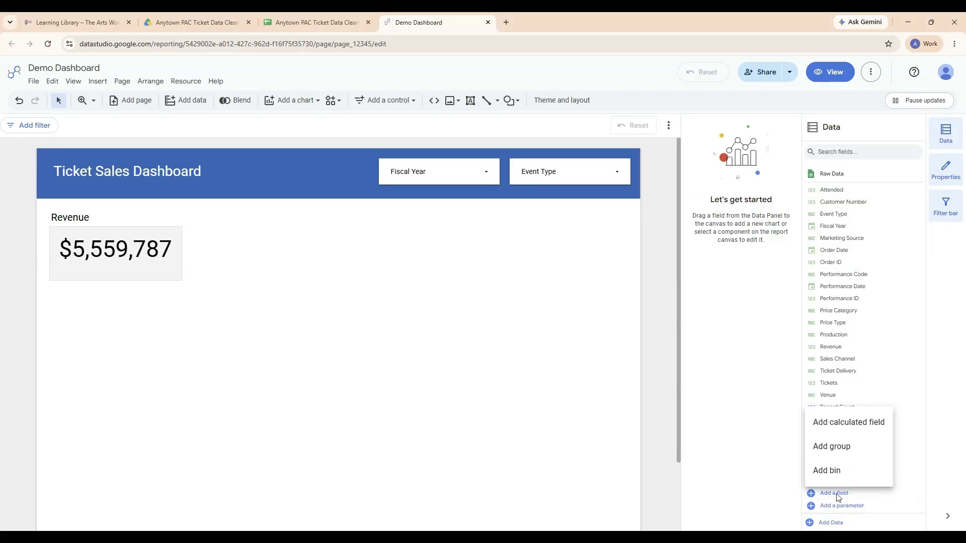
pyautogui.click(845, 422)
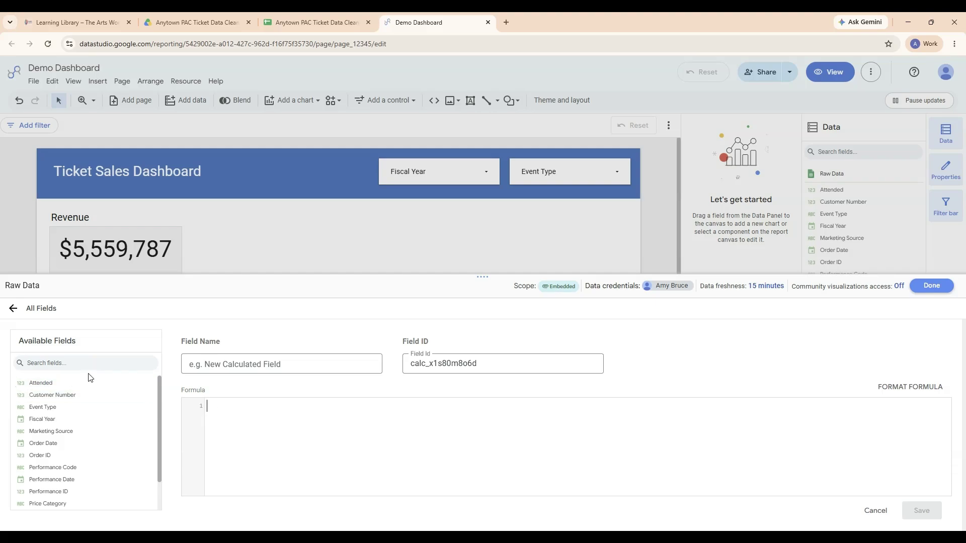
pyautogui.click(112, 362)
pyautogui.write('revenue')
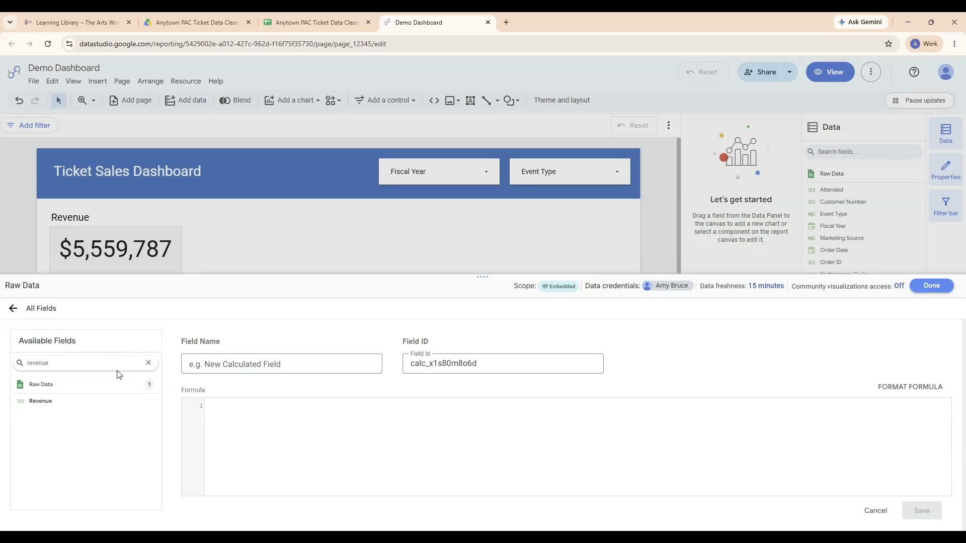
pyautogui.click(59, 402)
pyautogui.write('/')
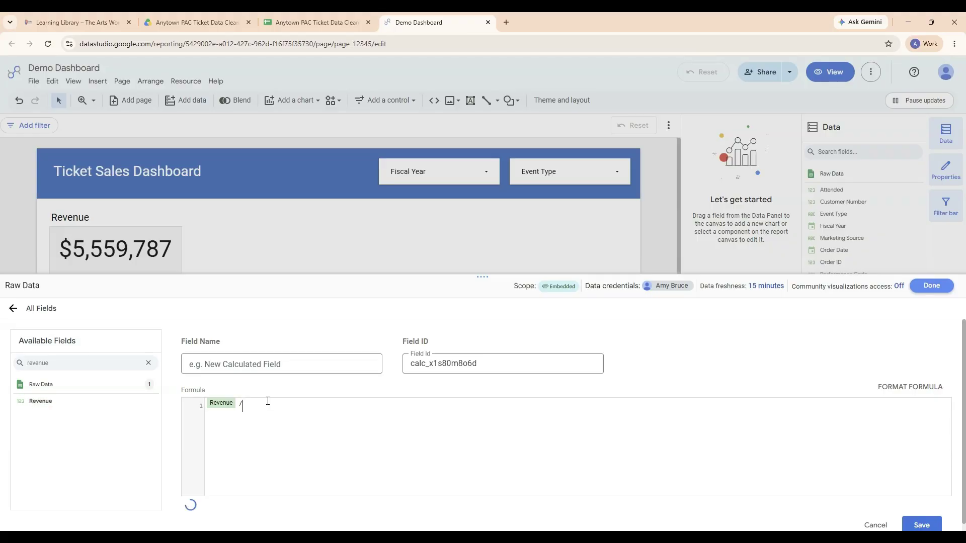
pyautogui.doubleClick(39, 364)
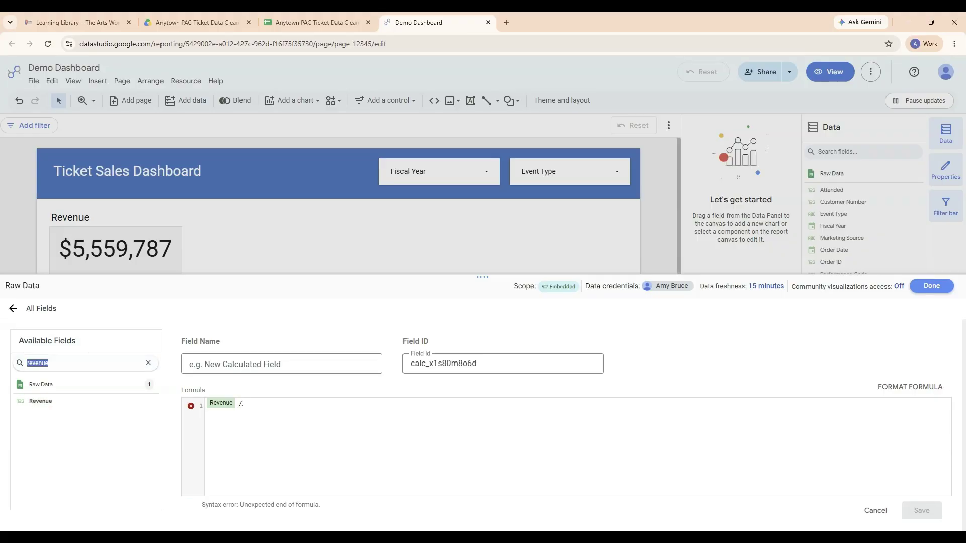
pyautogui.write('tickets')
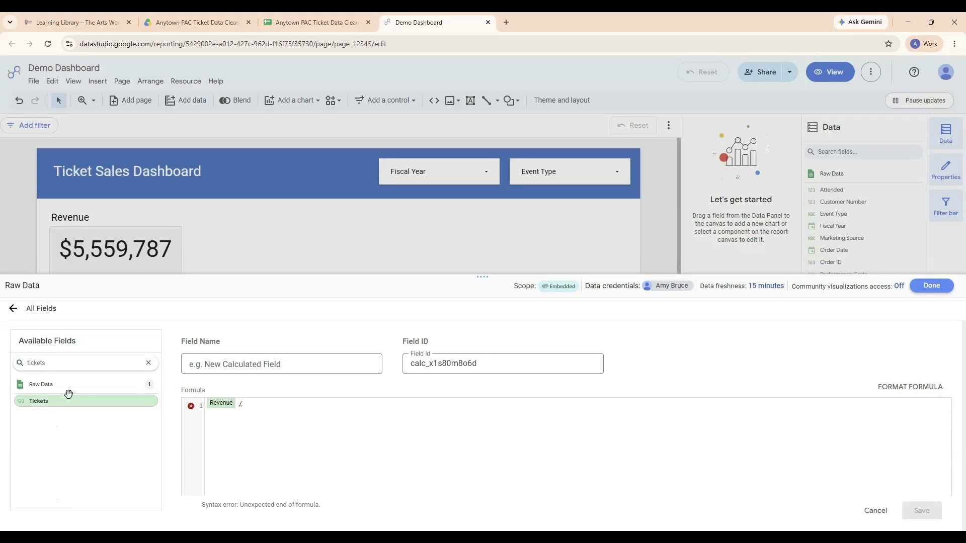
pyautogui.click(68, 400)
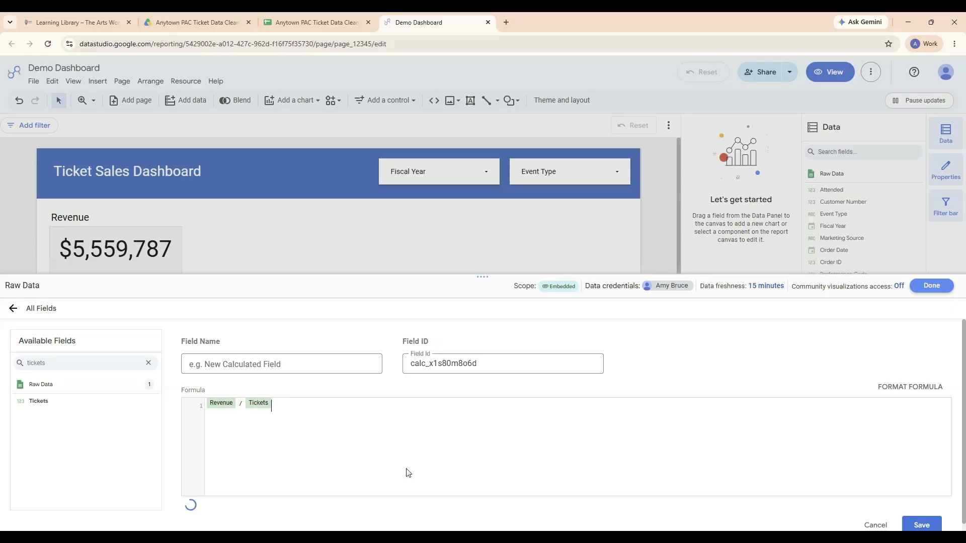
# Name the calculated field Average Ticket Price and save it
pyautogui.click(247, 362)
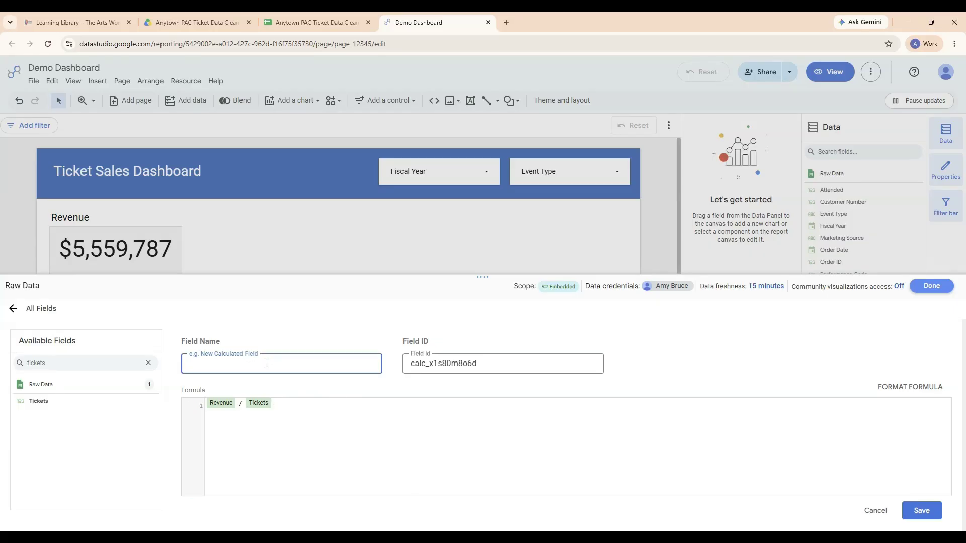
pyautogui.write('Average Ticket Price')
pyautogui.click(922, 511)
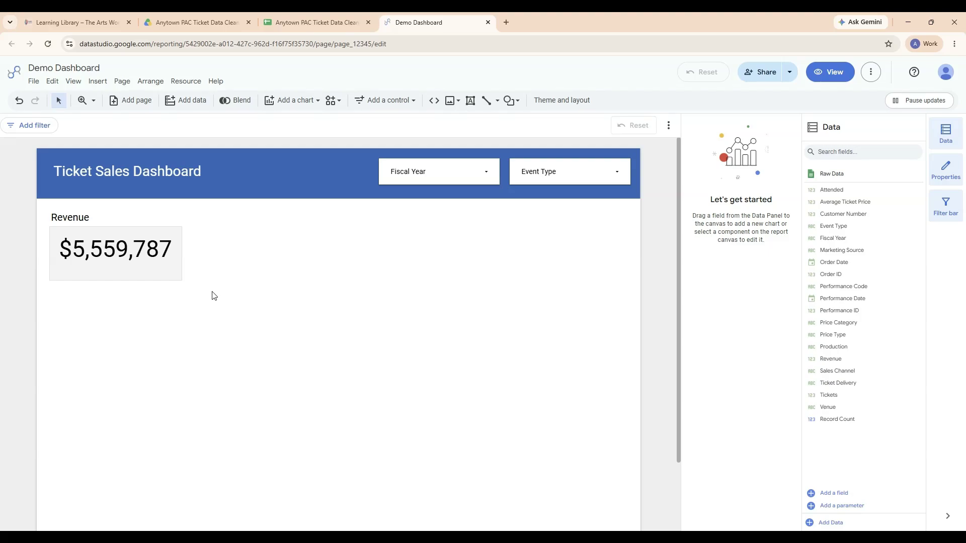
# Duplicate the Revenue scorecard and replace the copy's metric with Average Ticket Price
pyautogui.rightClick(174, 242)
pyautogui.moveTo(175, 202)
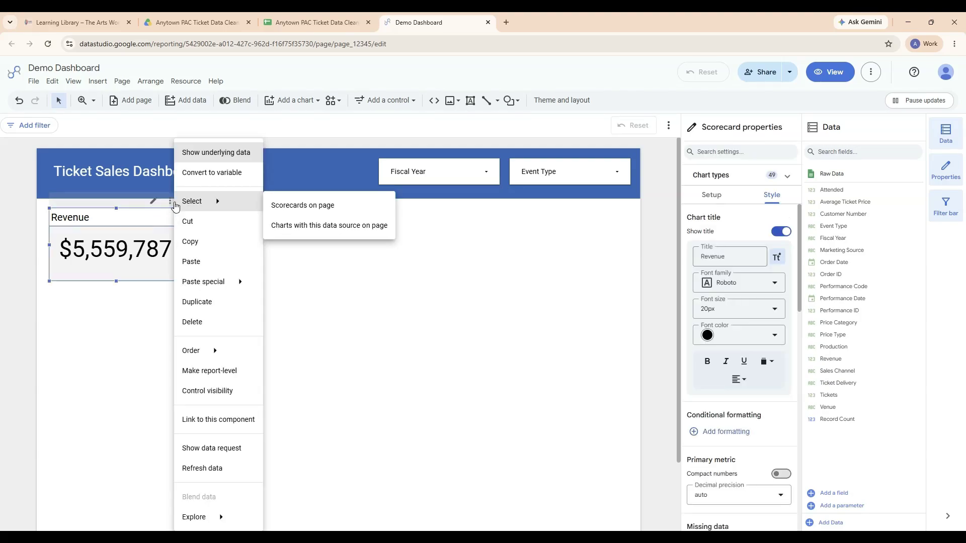
pyautogui.click(191, 302)
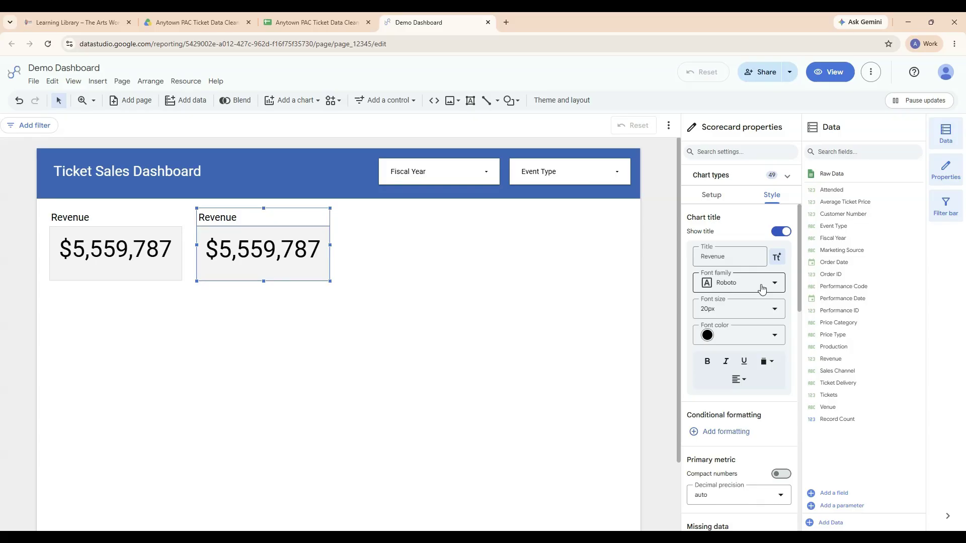
pyautogui.click(715, 195)
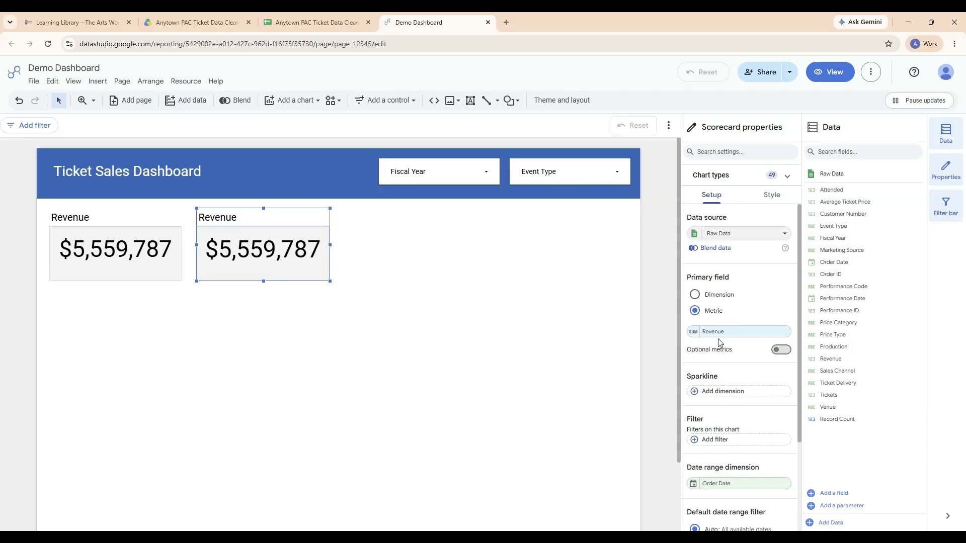
pyautogui.moveTo(838, 202); pyautogui.dragTo(739, 331)
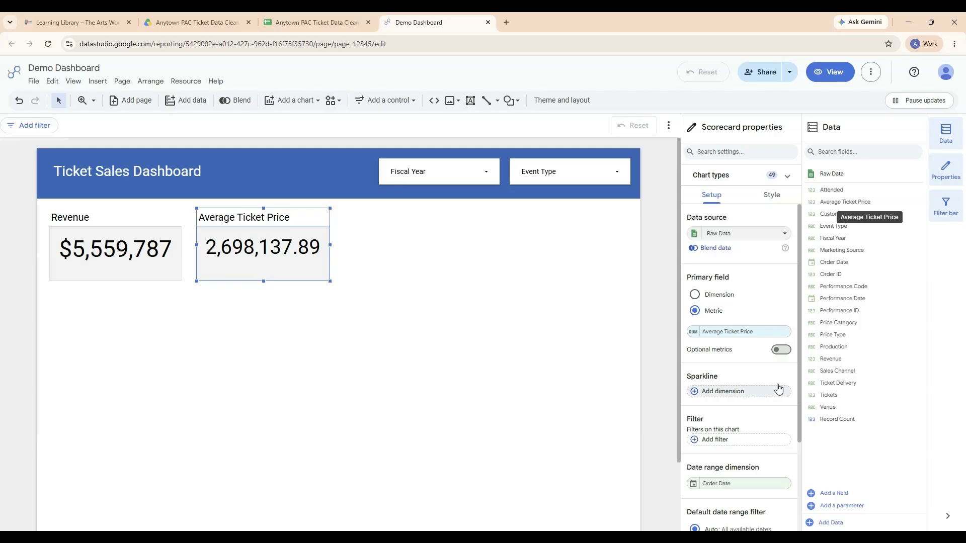
# Set the Average Ticket Price metric's aggregation to Average and its data type to US dollar currency
pyautogui.click(692, 332)
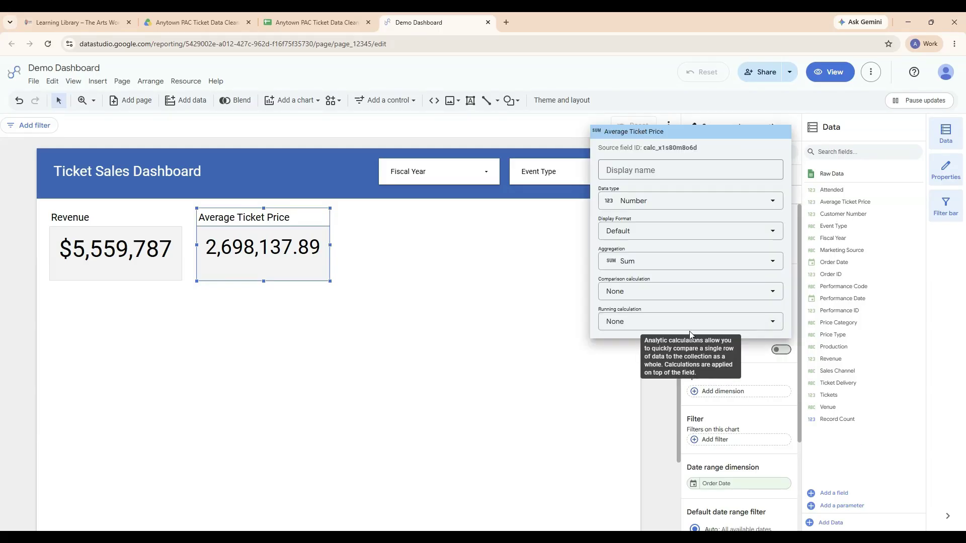
pyautogui.click(622, 259)
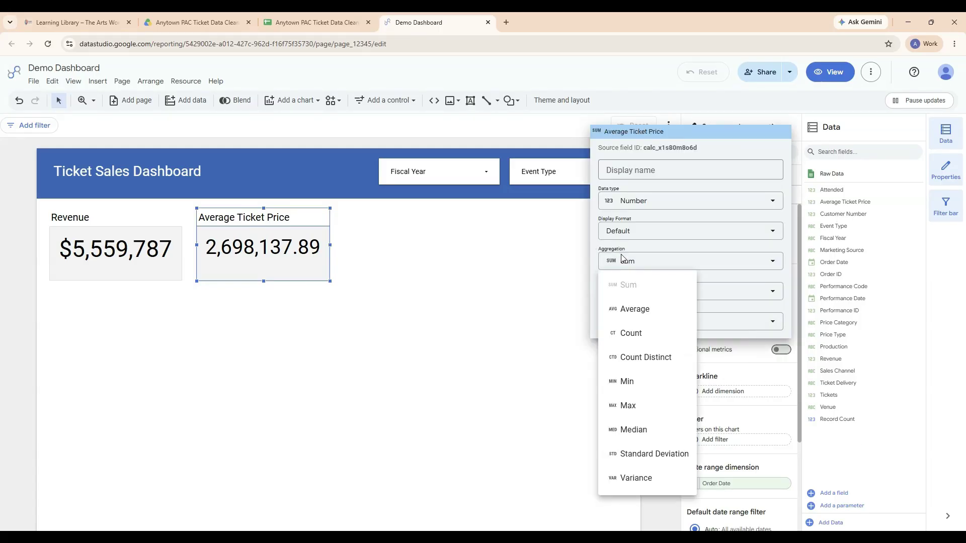
pyautogui.click(637, 312)
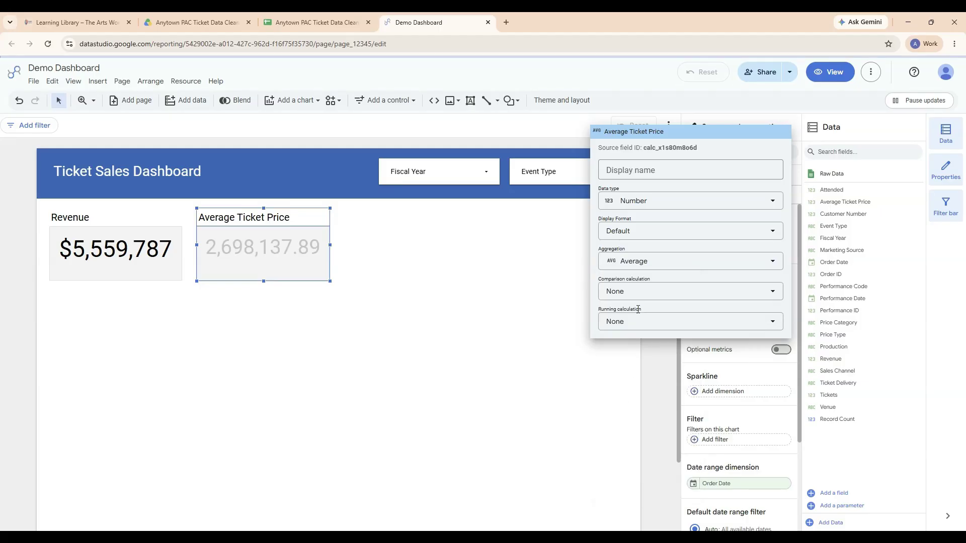
pyautogui.click(650, 203)
pyautogui.moveTo(653, 249)
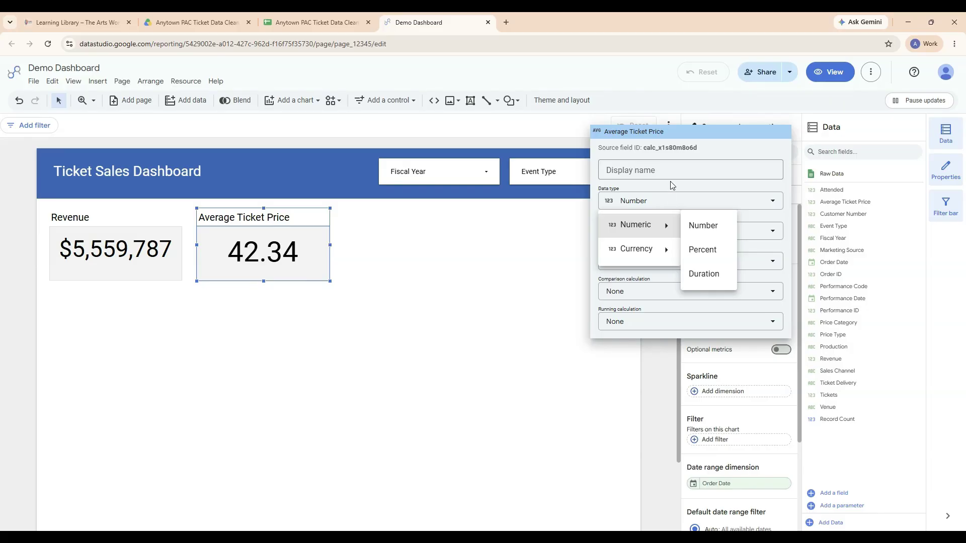
pyautogui.click(722, 68)
pyautogui.click(502, 288)
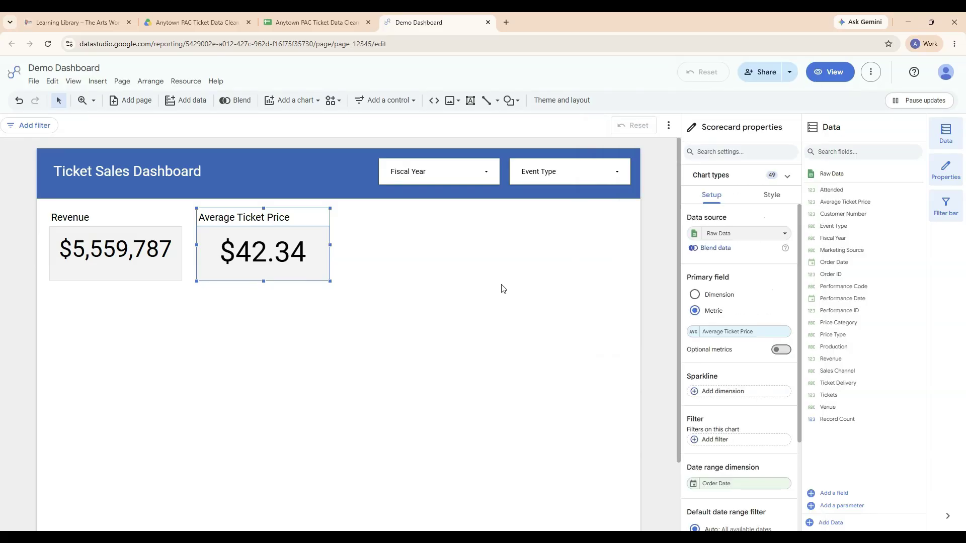
pyautogui.click(605, 414)
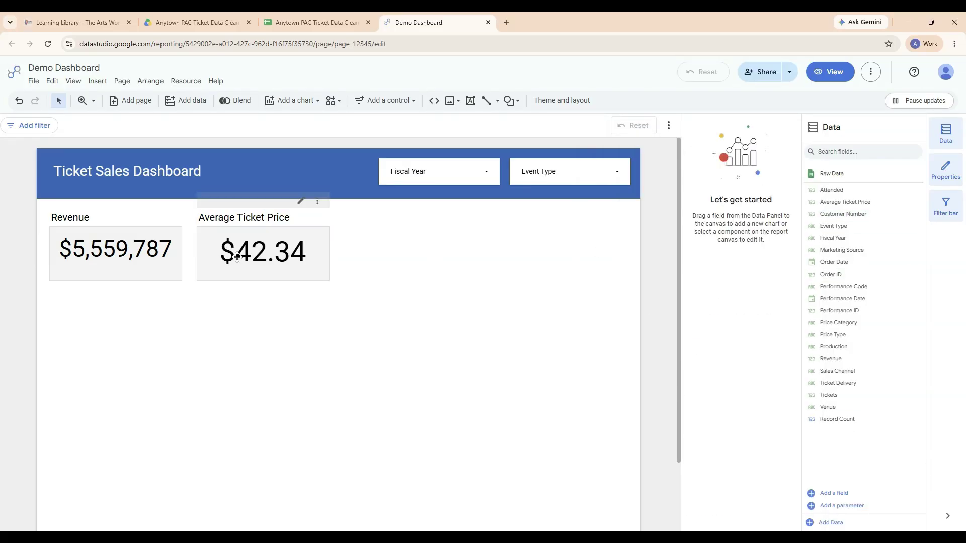
# Start a new filter named Paid Tickets on the Average Ticket Price scorecard
pyautogui.click(275, 263)
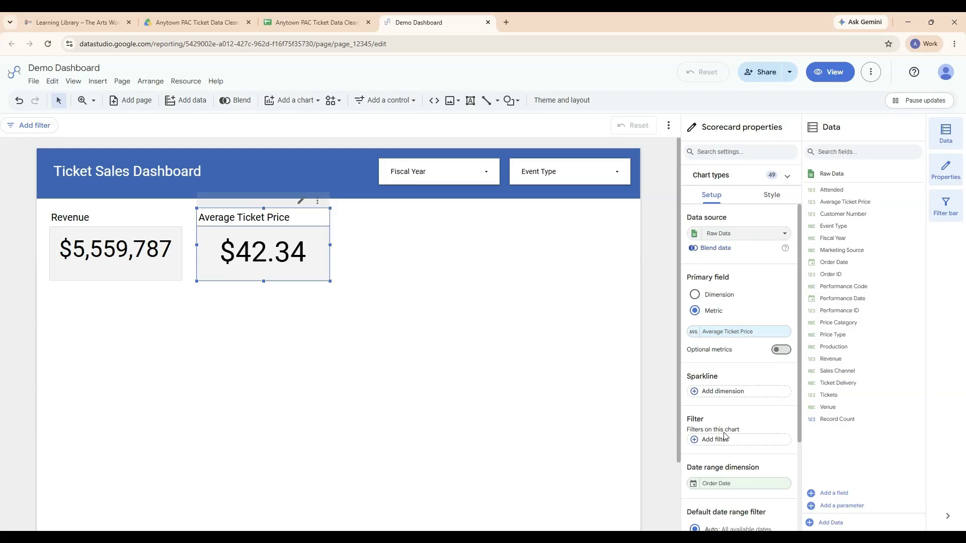
pyautogui.scroll(-3, 725, 440)
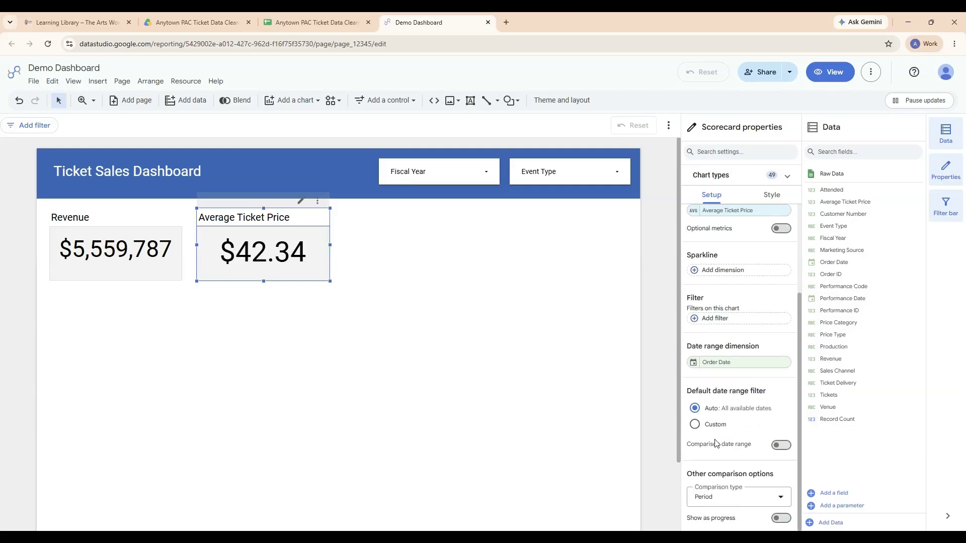
pyautogui.click(706, 318)
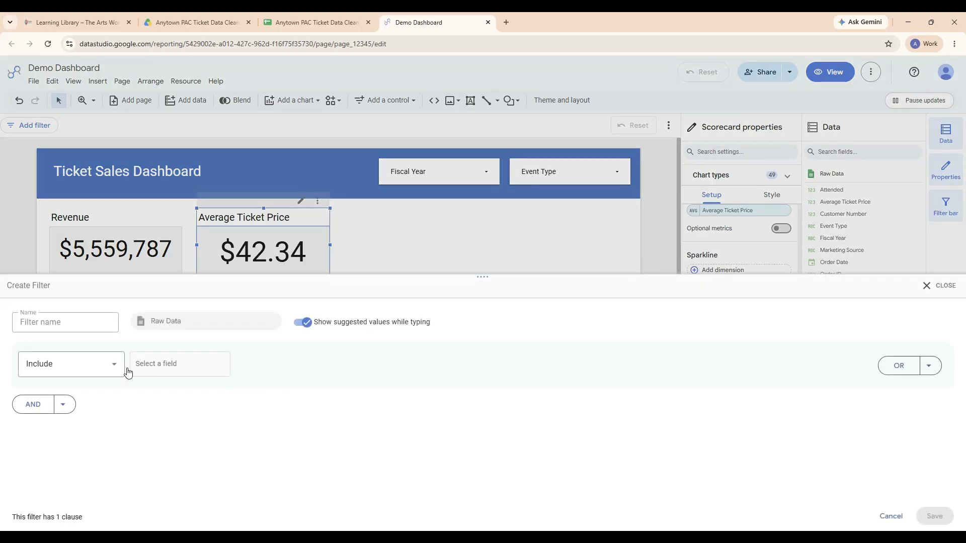
pyautogui.click(86, 324)
pyautogui.write('Paid Tickets')
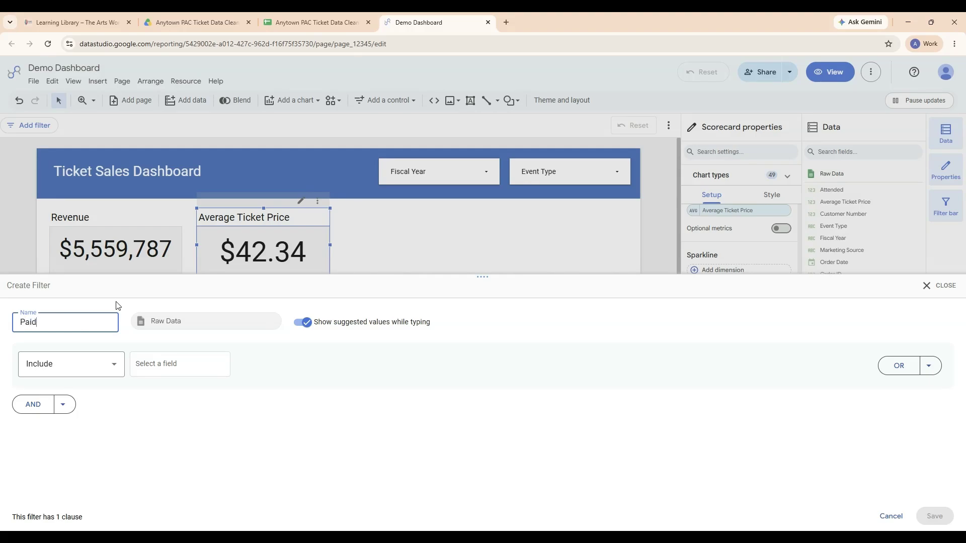
# Set the Paid Tickets filter clause to exclude records based on the Price Category field
pyautogui.click(134, 363)
pyautogui.scroll(-3, 151, 314)
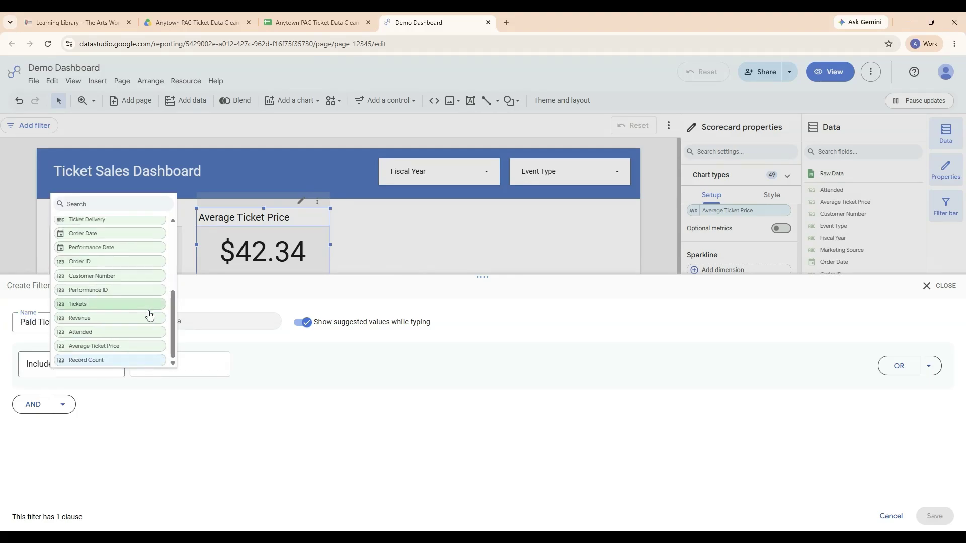
pyautogui.scroll(3, 138, 332)
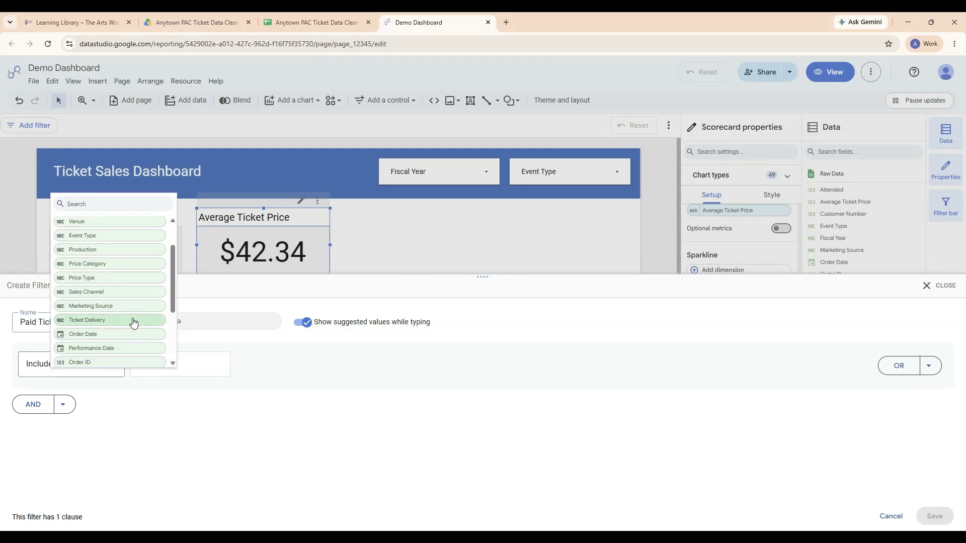
pyautogui.click(107, 264)
pyautogui.click(348, 369)
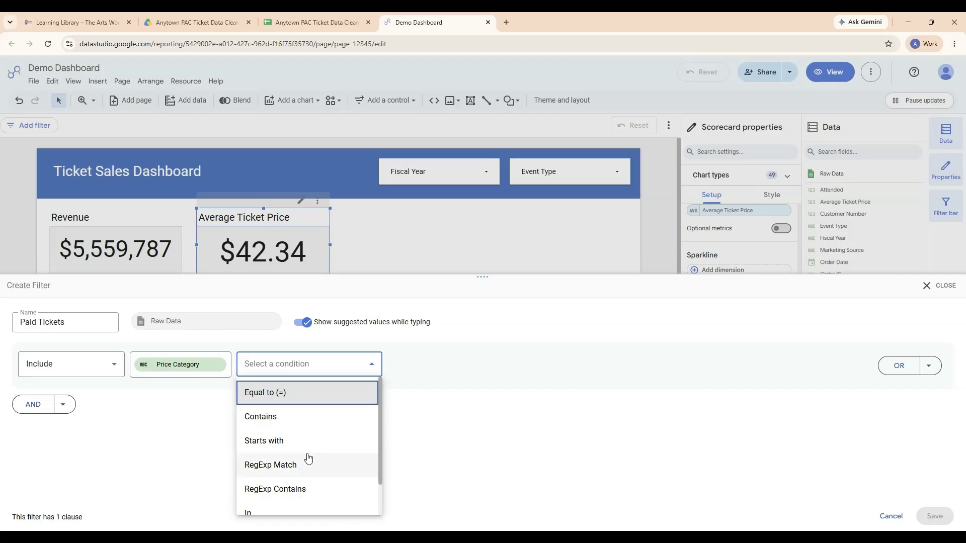
pyautogui.scroll(-1, 306, 437)
pyautogui.scroll(1, 304, 429)
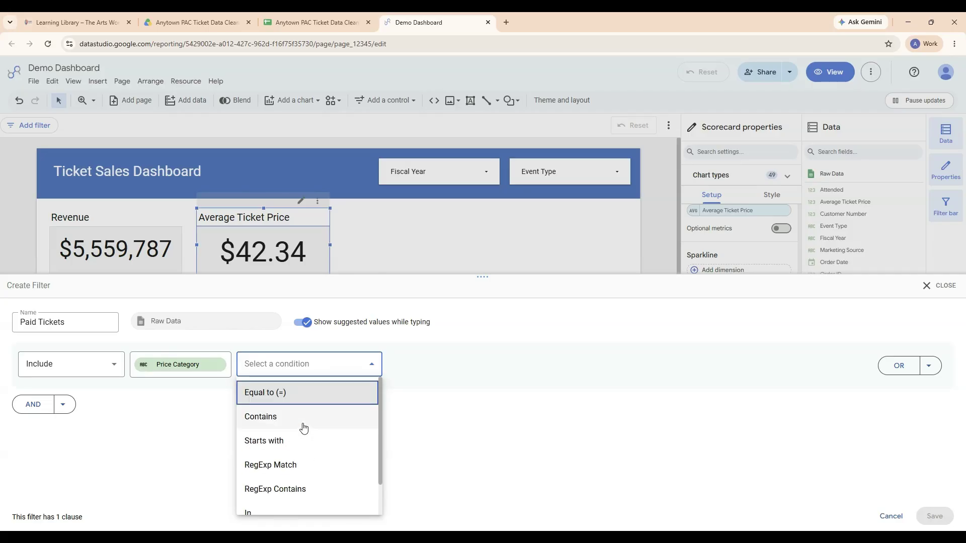
pyautogui.scroll(-1, 304, 429)
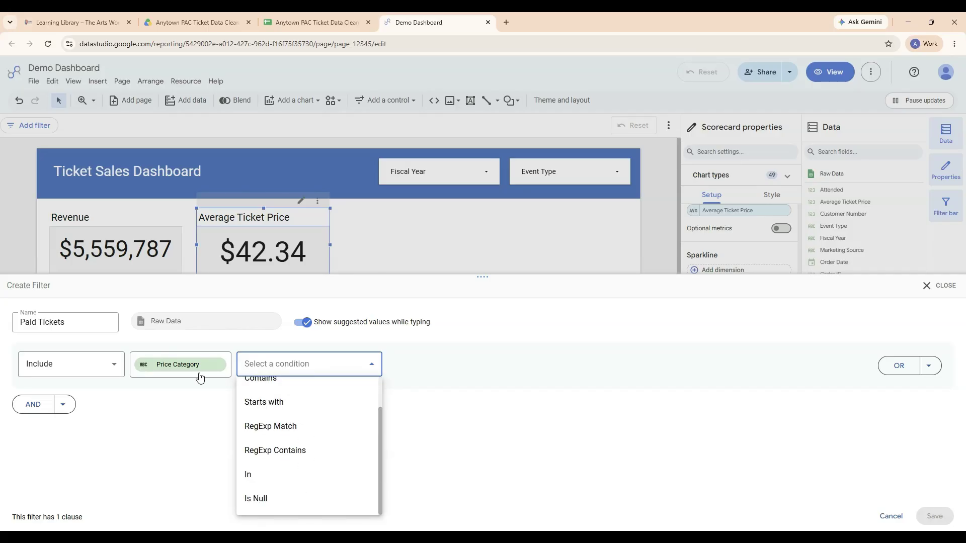
pyautogui.click(76, 371)
pyautogui.click(77, 371)
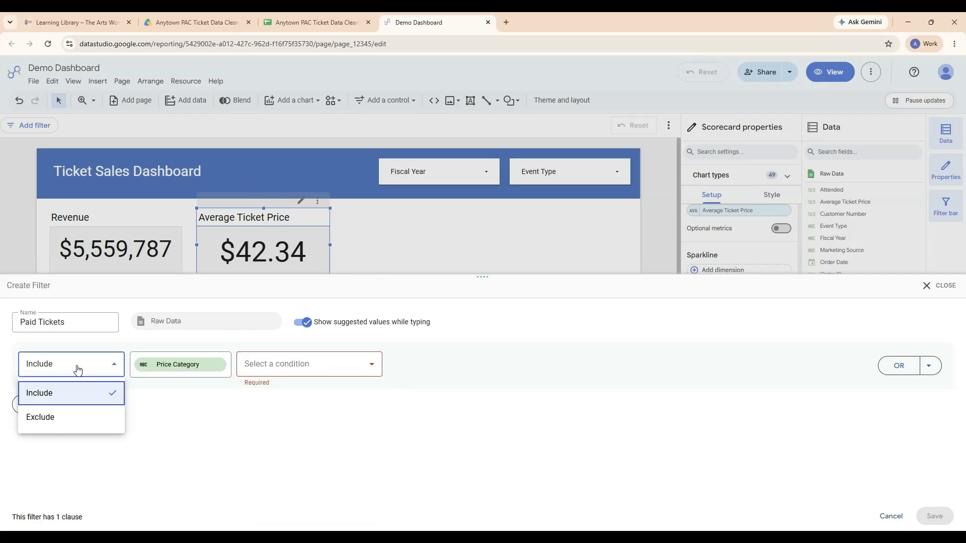
pyautogui.click(62, 429)
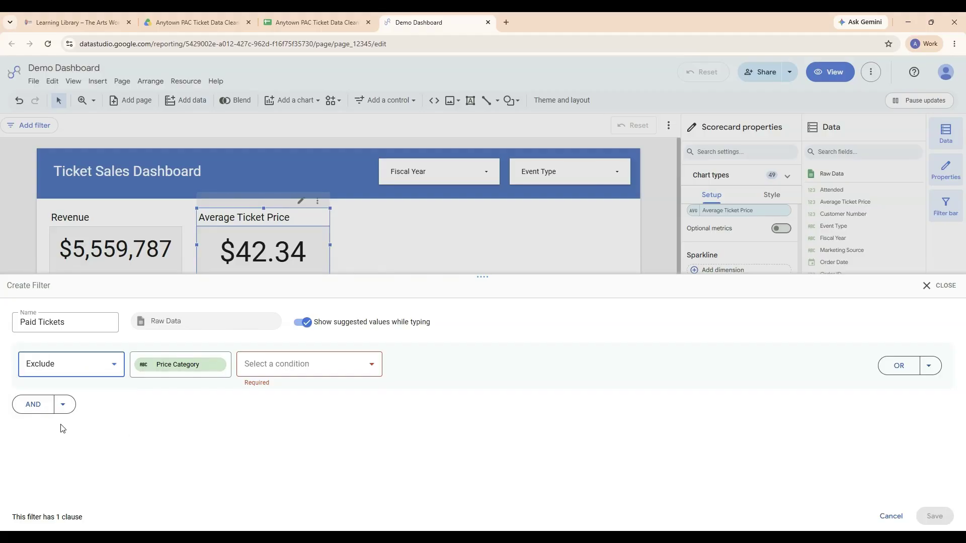
# Set the exclusion condition to Contains "Comp" and save the Paid Tickets filter
pyautogui.click(272, 368)
pyautogui.click(267, 425)
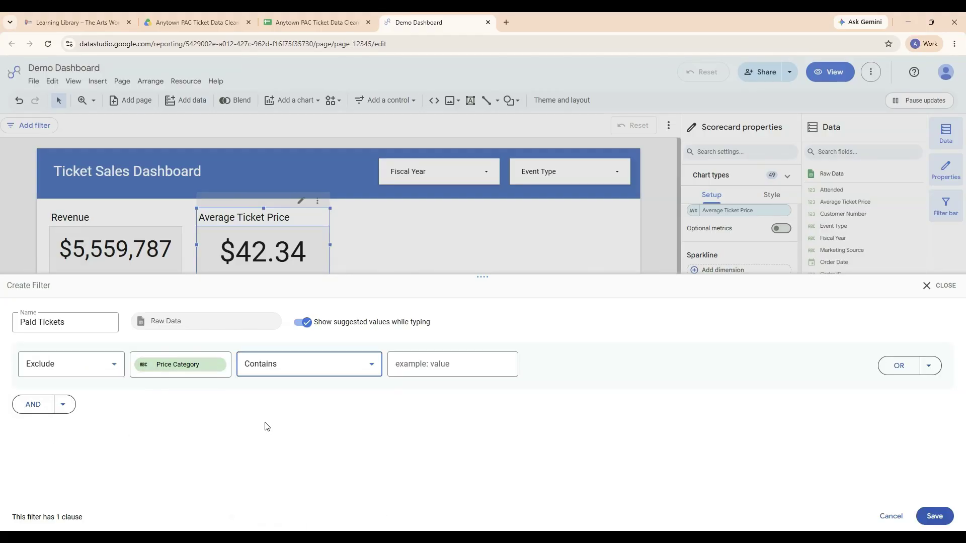
pyautogui.write('Comp')
pyautogui.click(940, 519)
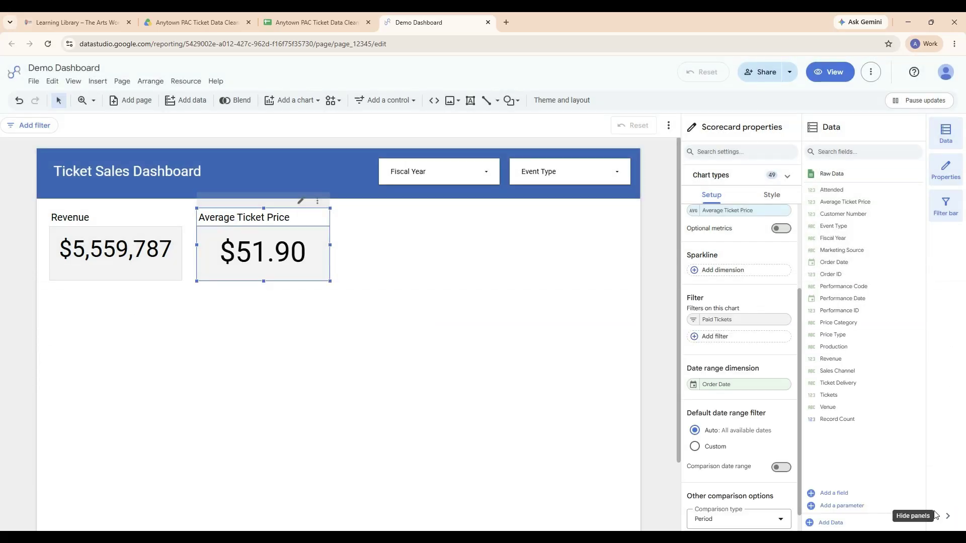
pyautogui.click(657, 357)
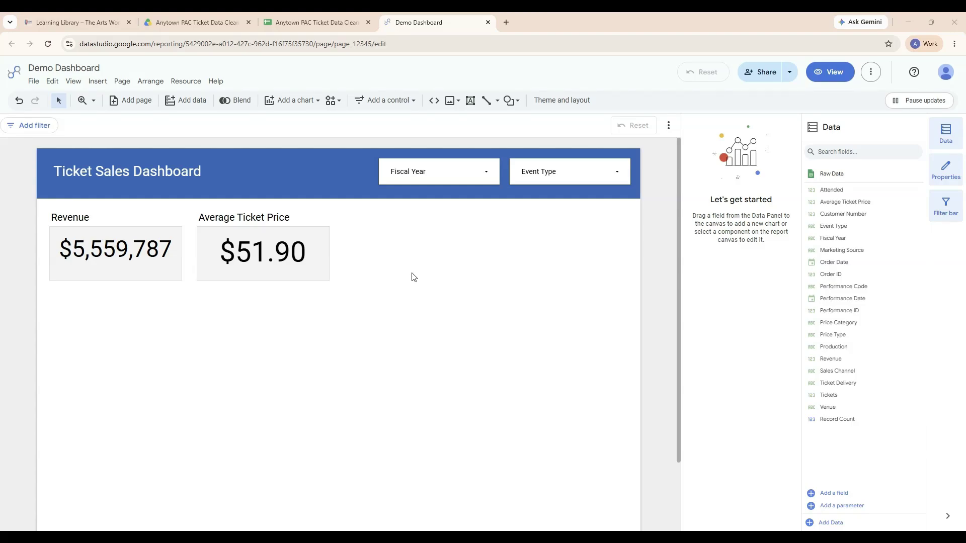
# Start adding a data source to the report with the Extract Data connector
pyautogui.click(196, 82)
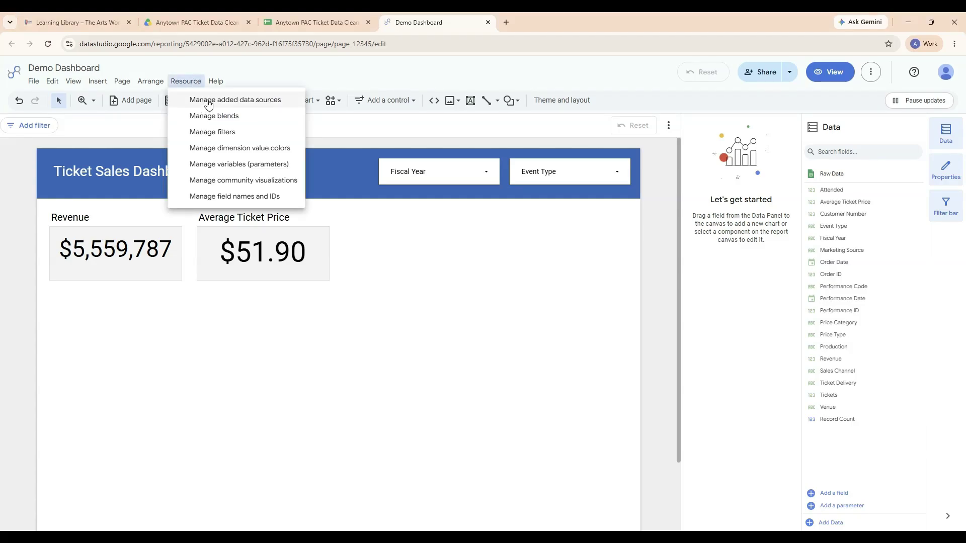
pyautogui.click(209, 104)
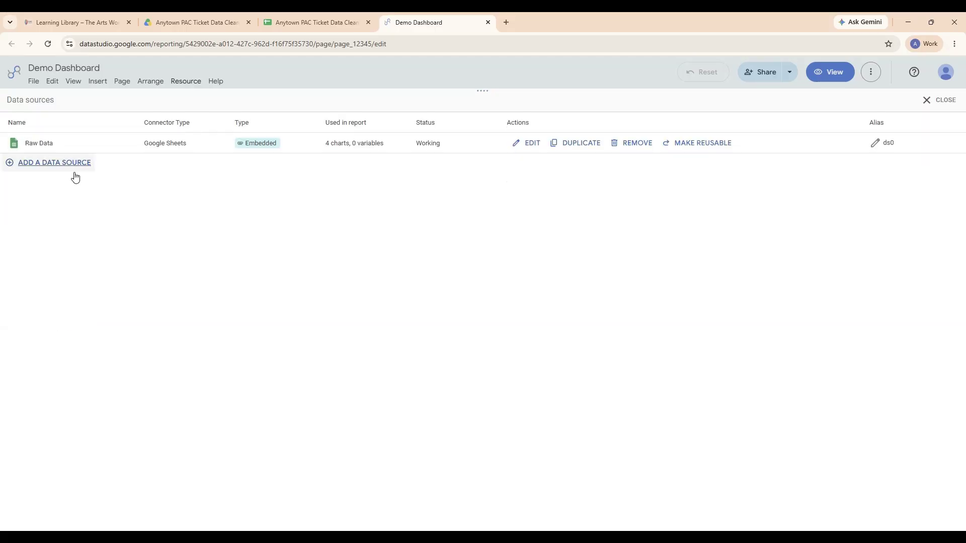
pyautogui.click(75, 175)
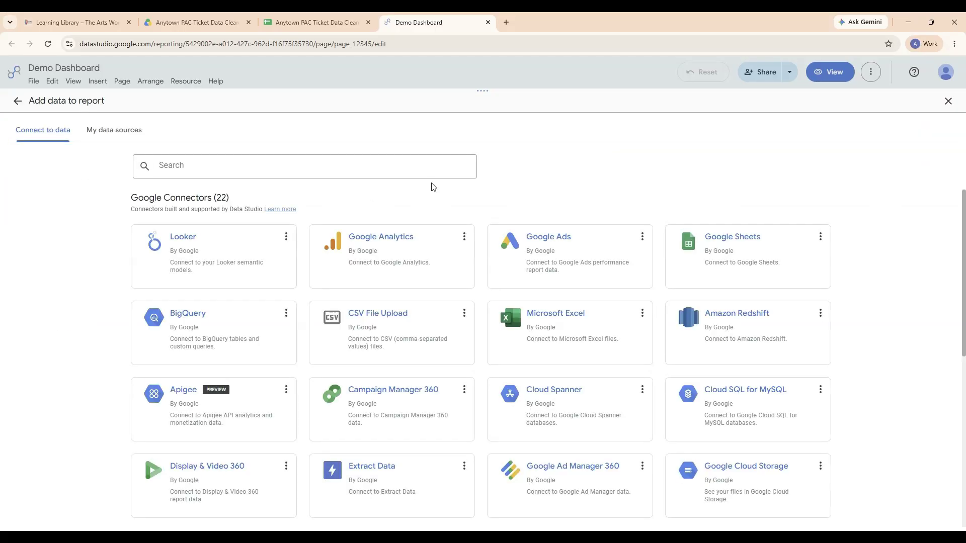
pyautogui.click(327, 165)
pyautogui.write('extr')
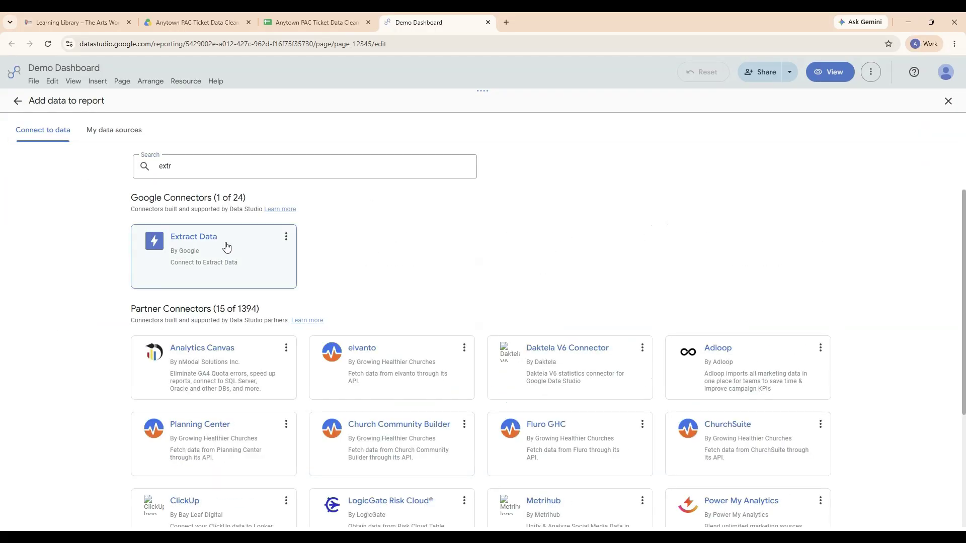
pyautogui.click(225, 247)
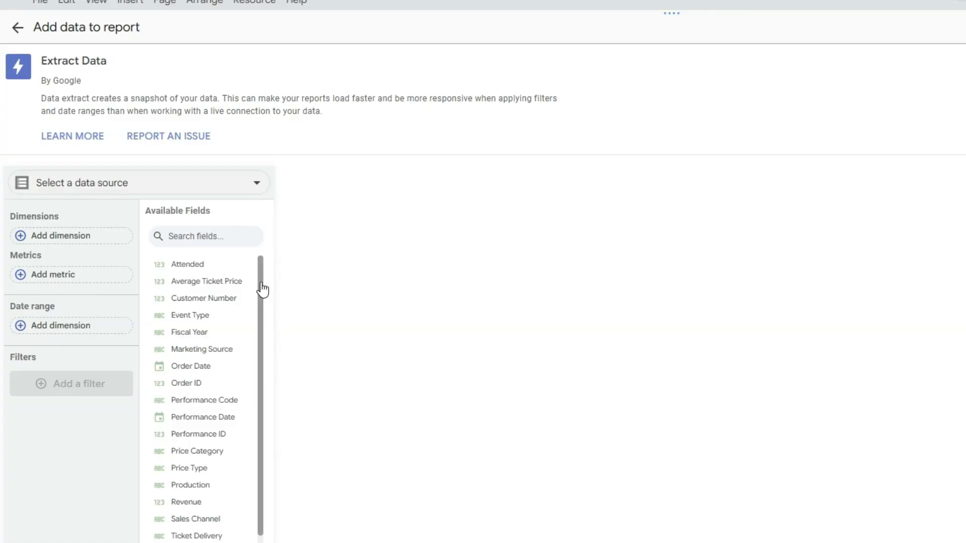
# Base the extract on Raw Data with Fiscal Year, Event Type, Production, Performance Date and Performance ID as dimensions
pyautogui.click(125, 182)
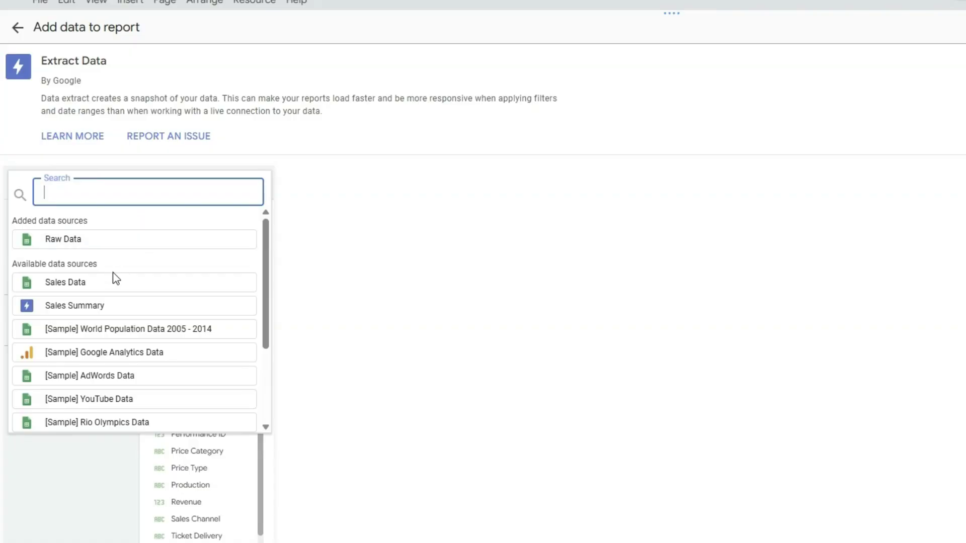
pyautogui.click(91, 243)
pyautogui.moveTo(190, 332); pyautogui.dragTo(64, 233)
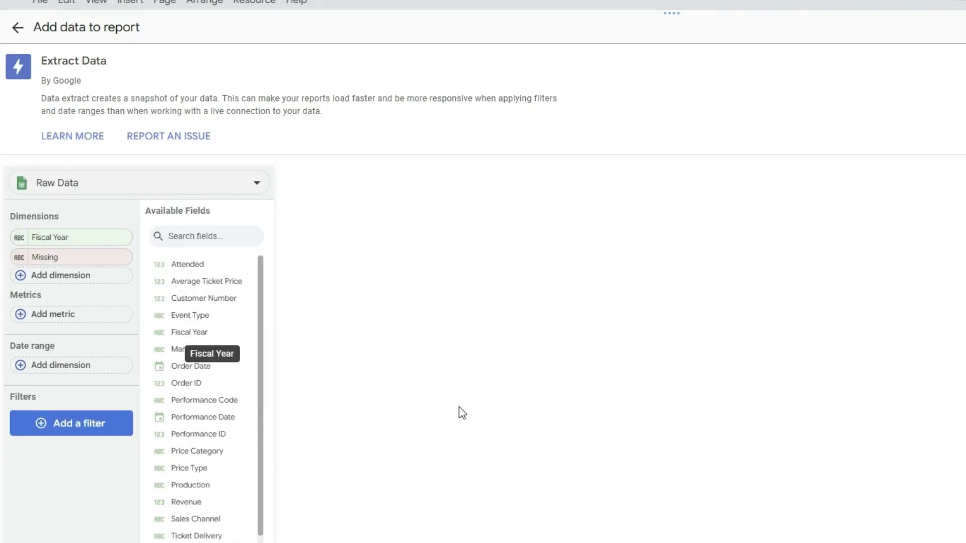
pyautogui.moveTo(186, 315); pyautogui.dragTo(76, 263)
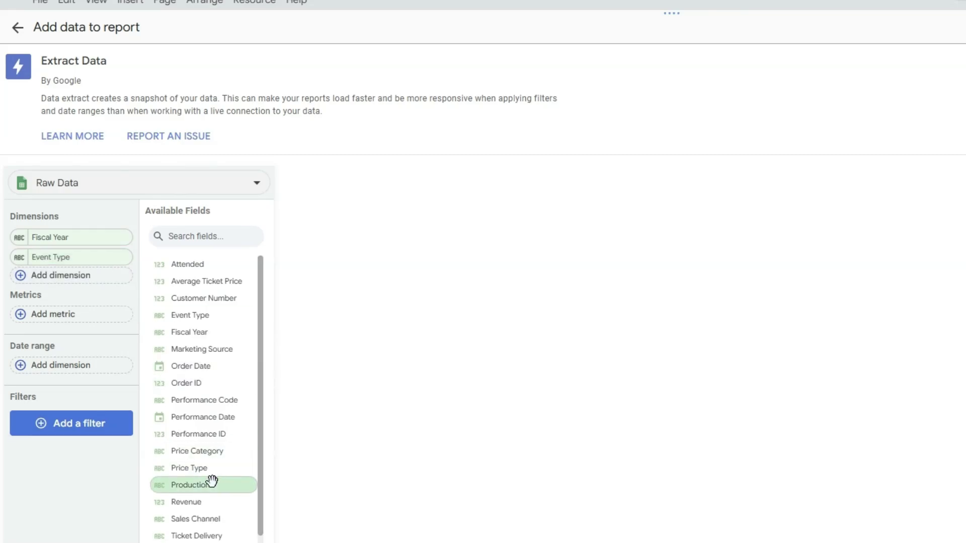
pyautogui.moveTo(211, 482); pyautogui.dragTo(74, 276)
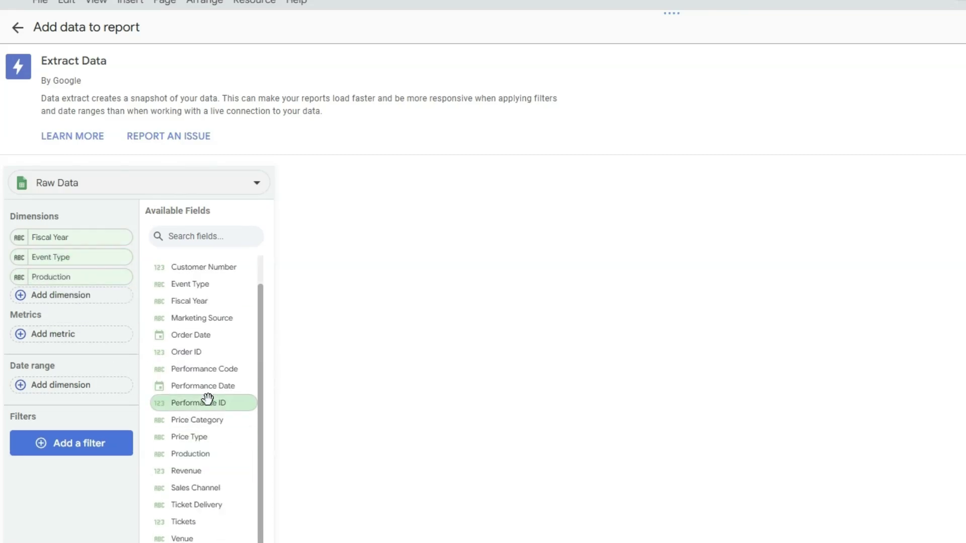
pyautogui.moveTo(202, 385); pyautogui.dragTo(78, 303)
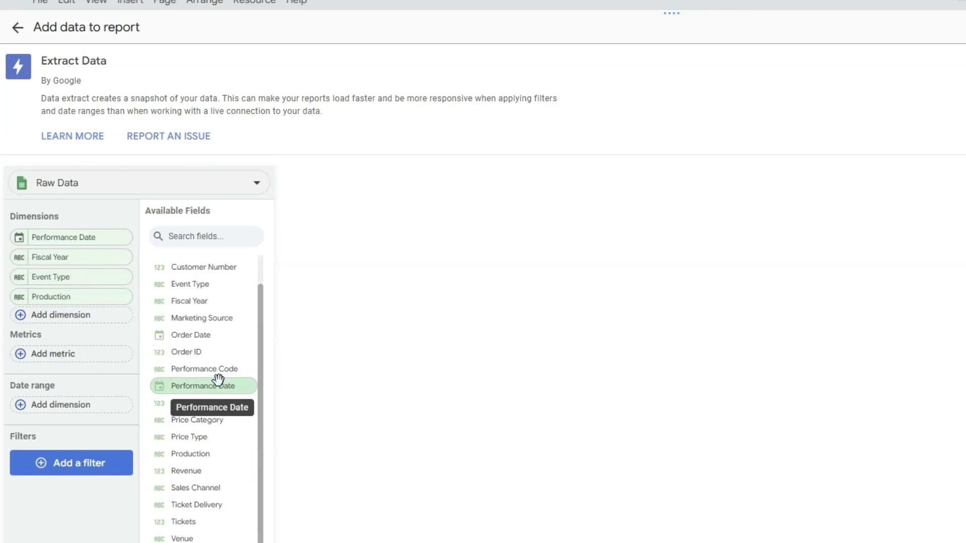
pyautogui.moveTo(202, 433); pyautogui.dragTo(65, 318)
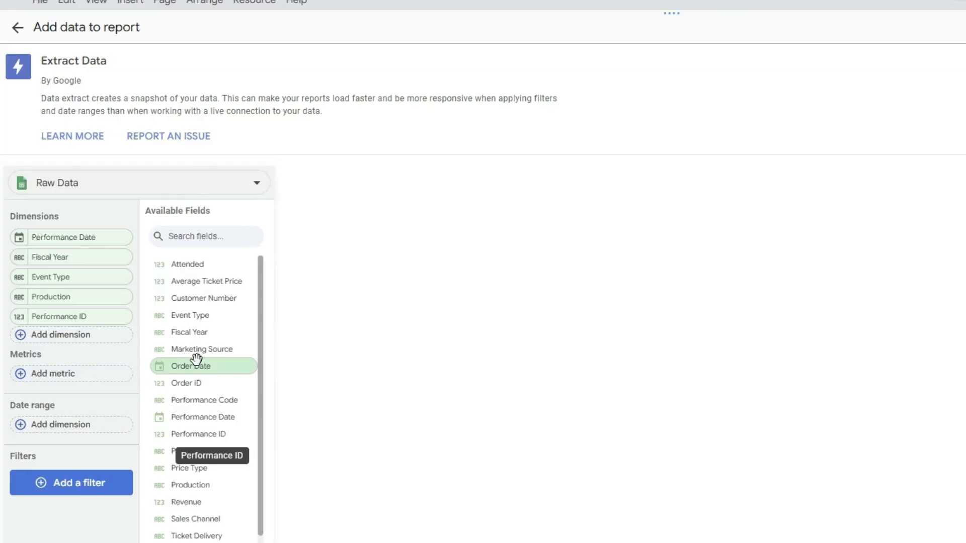
# Include Tickets, Revenue and Attended as the extract's metrics
pyautogui.scroll(-1, 194, 363)
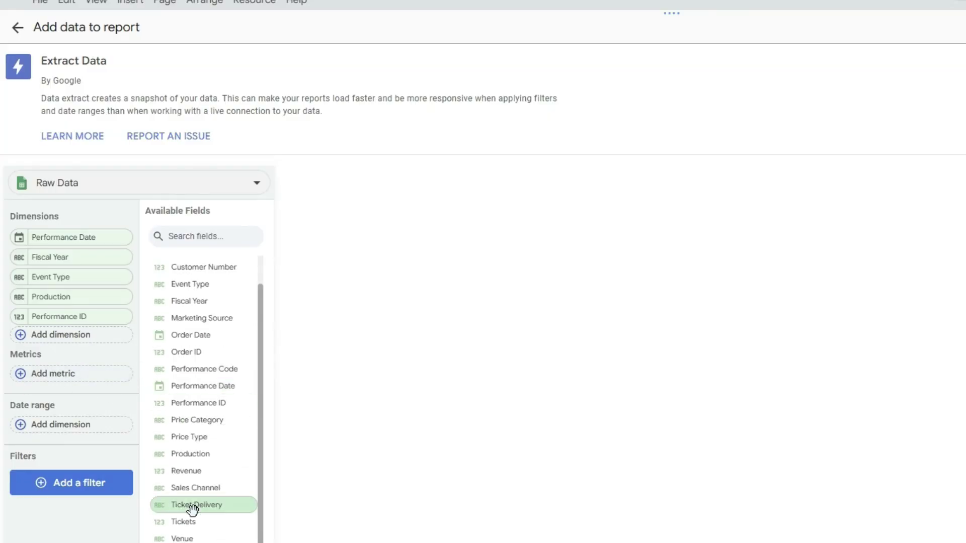
pyautogui.moveTo(183, 522); pyautogui.dragTo(65, 436)
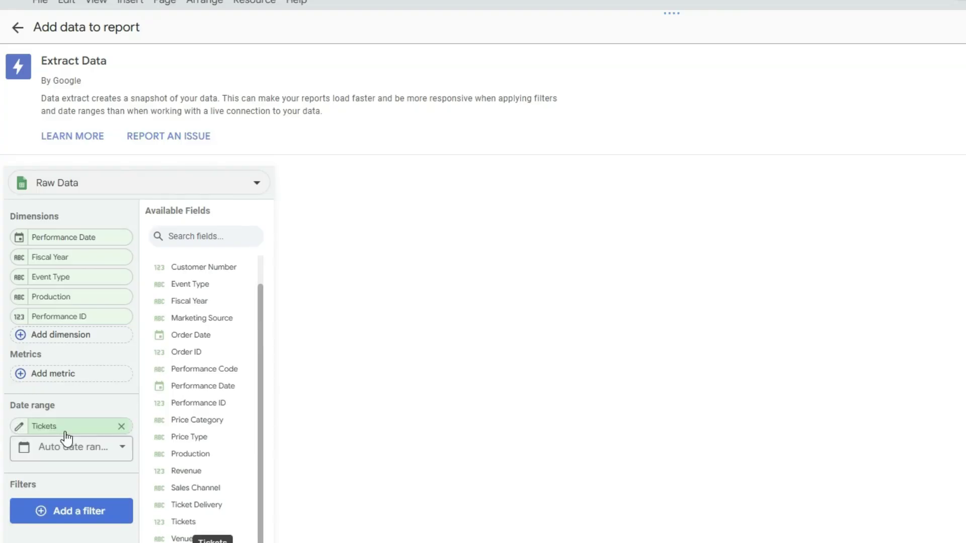
pyautogui.moveTo(186, 474); pyautogui.dragTo(104, 452)
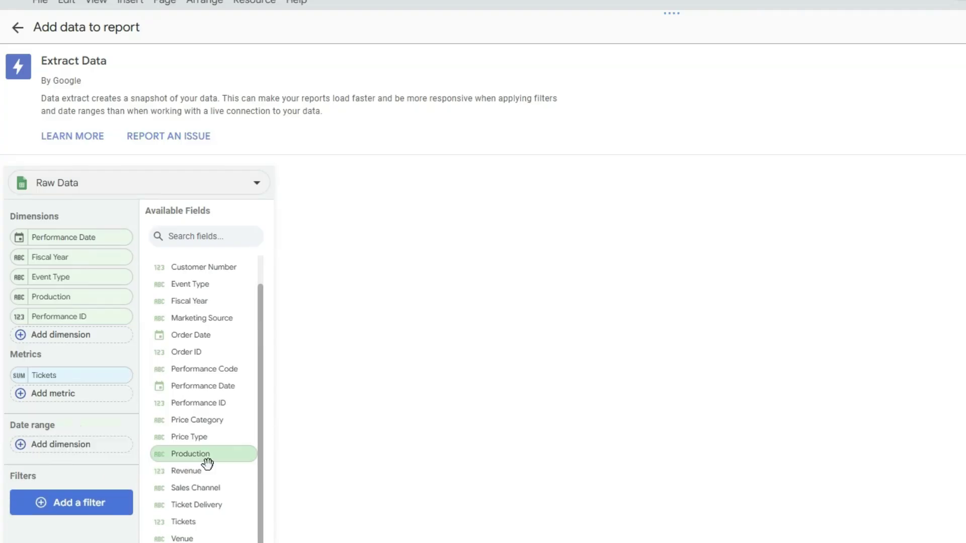
pyautogui.moveTo(186, 470); pyautogui.dragTo(88, 405)
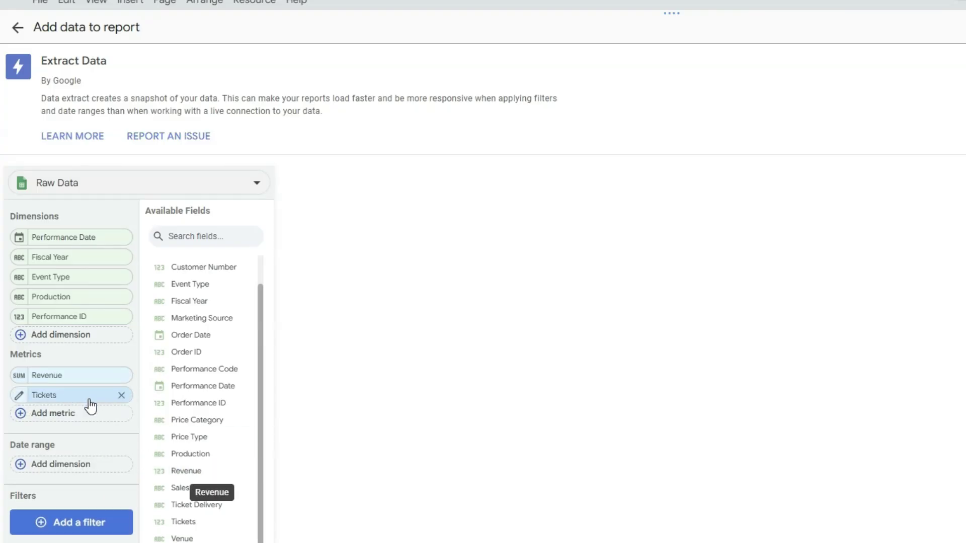
pyautogui.moveTo(161, 267); pyautogui.dragTo(64, 422)
pyautogui.scroll(-1, 235, 466)
pyautogui.scroll(1, 235, 483)
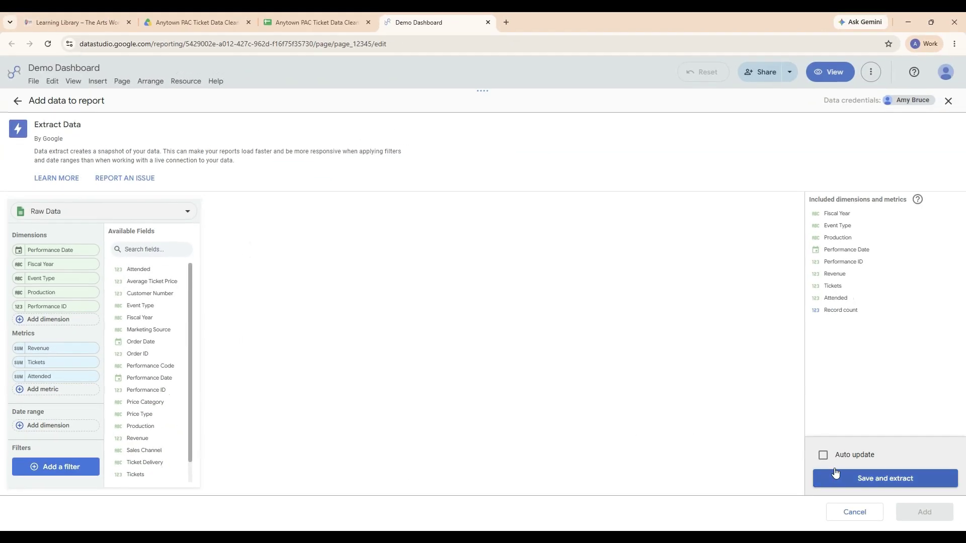
# Save the extract with auto update turned on, add it to the report, and collapse the Raw Data fields
pyautogui.click(823, 455)
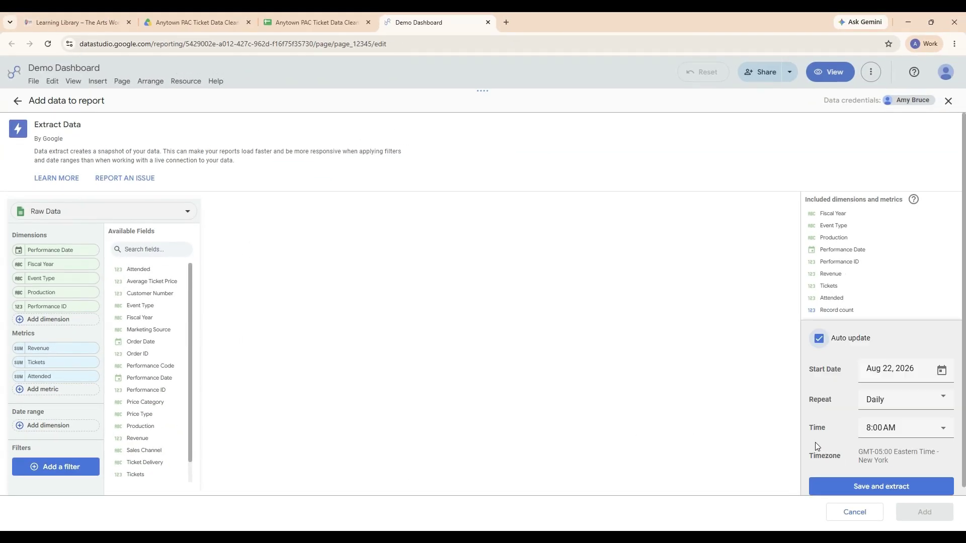
pyautogui.click(857, 490)
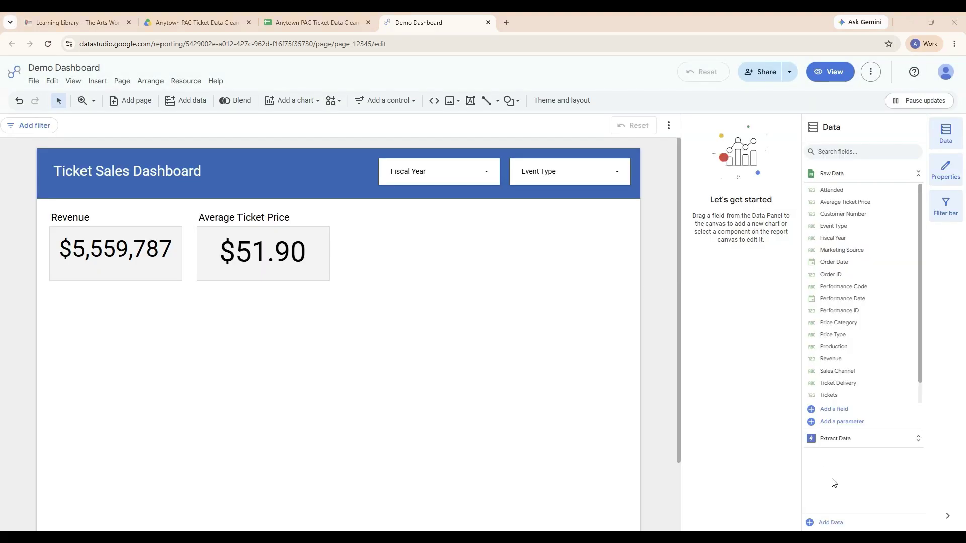
pyautogui.click(864, 176)
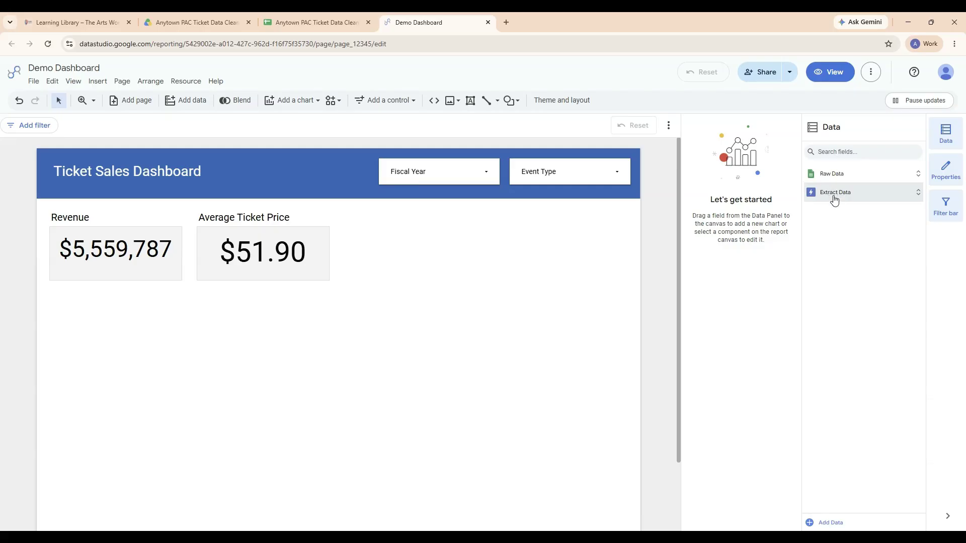
pyautogui.click(835, 196)
pyautogui.click(835, 197)
# Rename the Extract Data source as Performance Summary
pyautogui.click(186, 81)
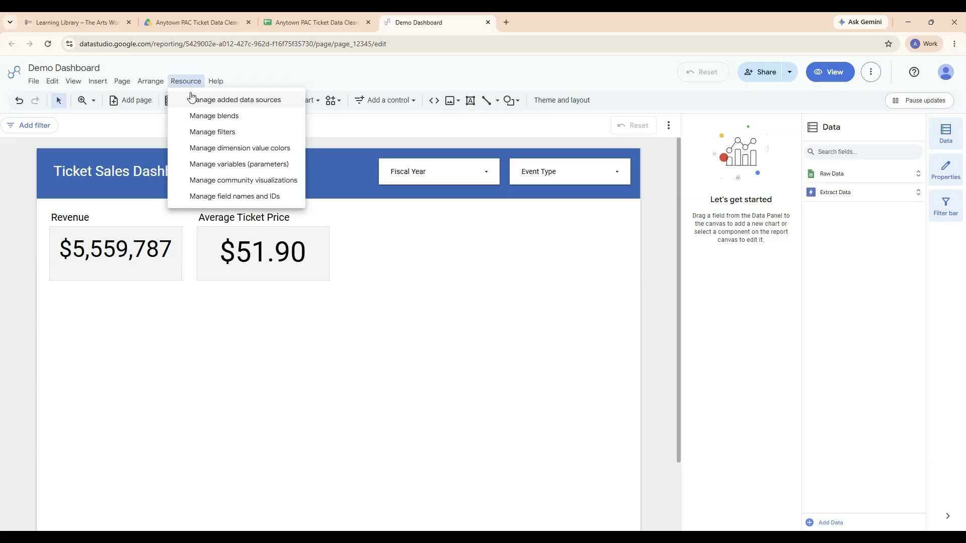
pyautogui.click(194, 102)
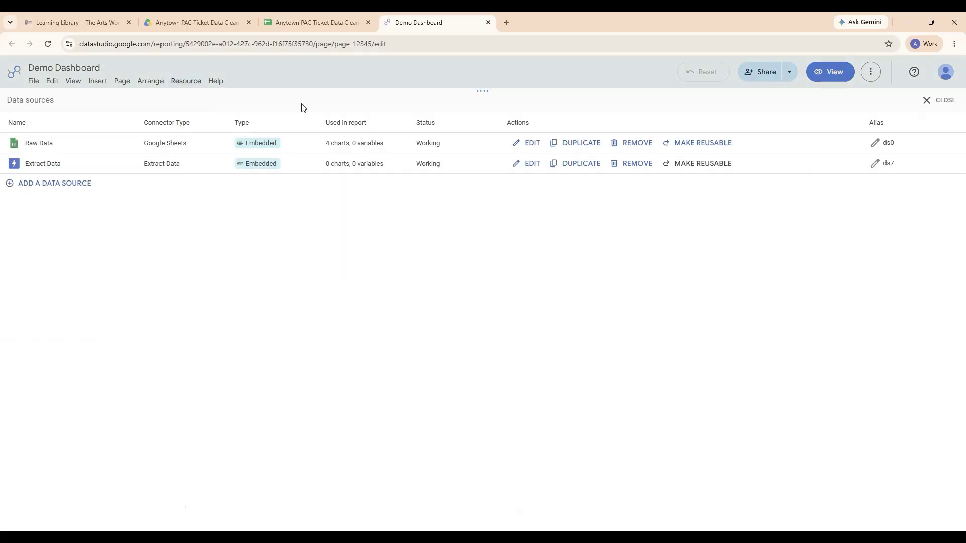
pyautogui.click(529, 165)
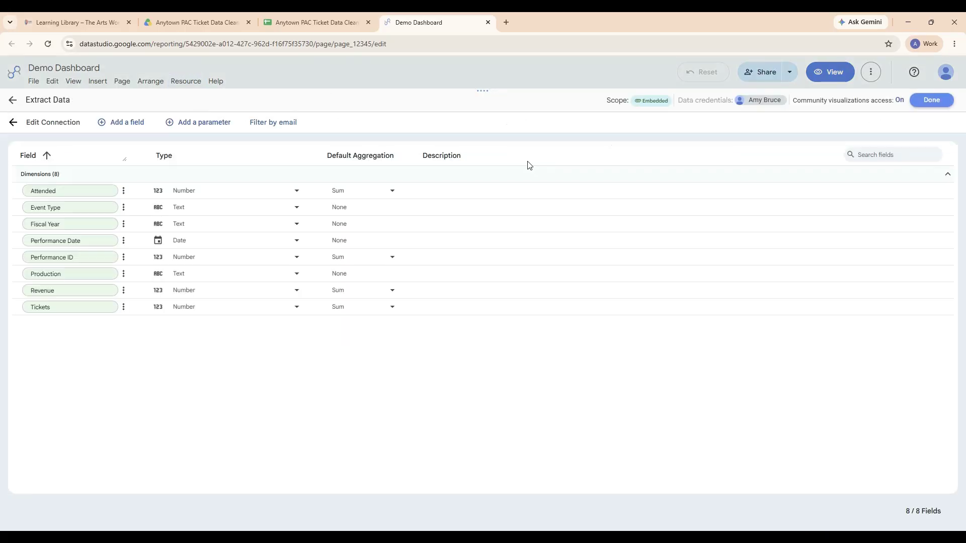
pyautogui.click(63, 102)
pyautogui.moveTo(73, 100); pyautogui.dragTo(25, 95)
pyautogui.press('BackSpace')
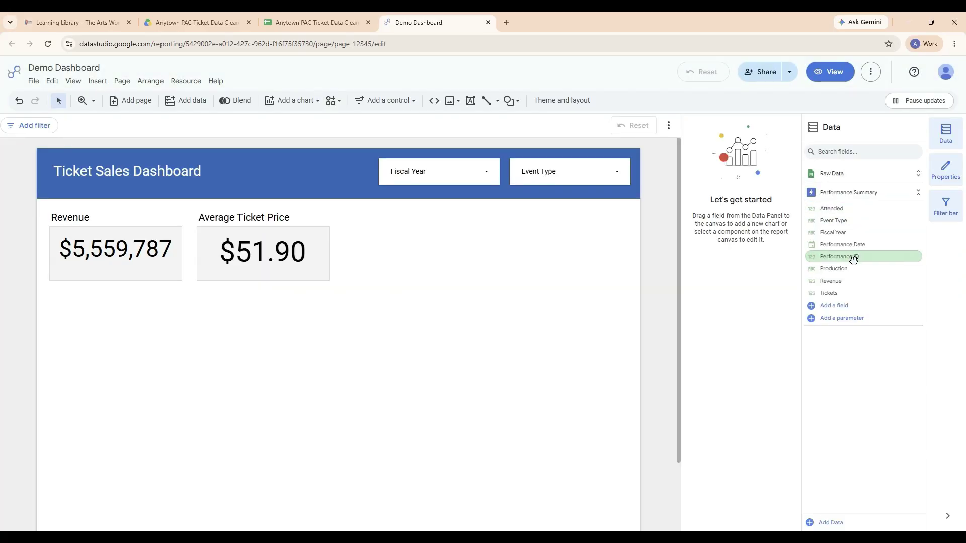
# Add a calculated field named Capacity with the formula 1500 to the Performance Summary data source
pyautogui.click(830, 307)
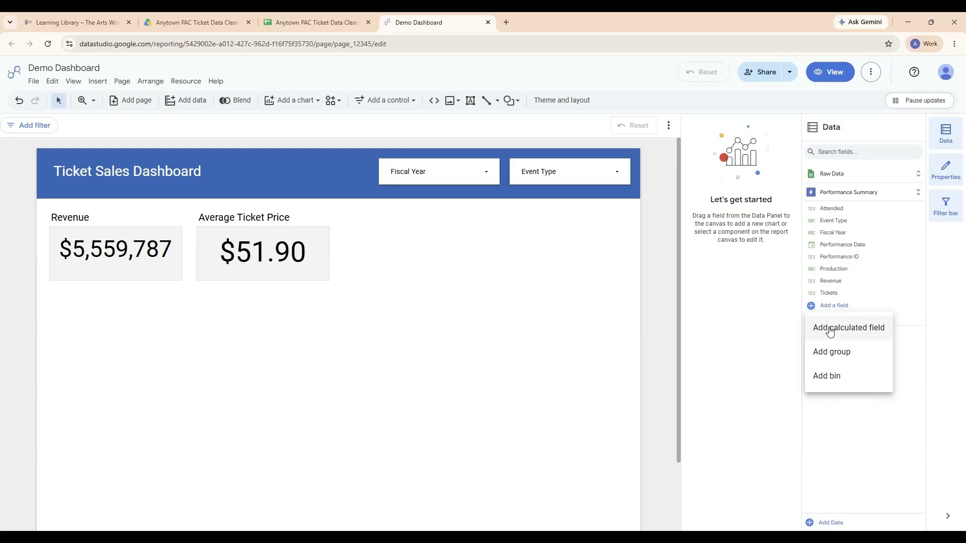
pyautogui.click(831, 332)
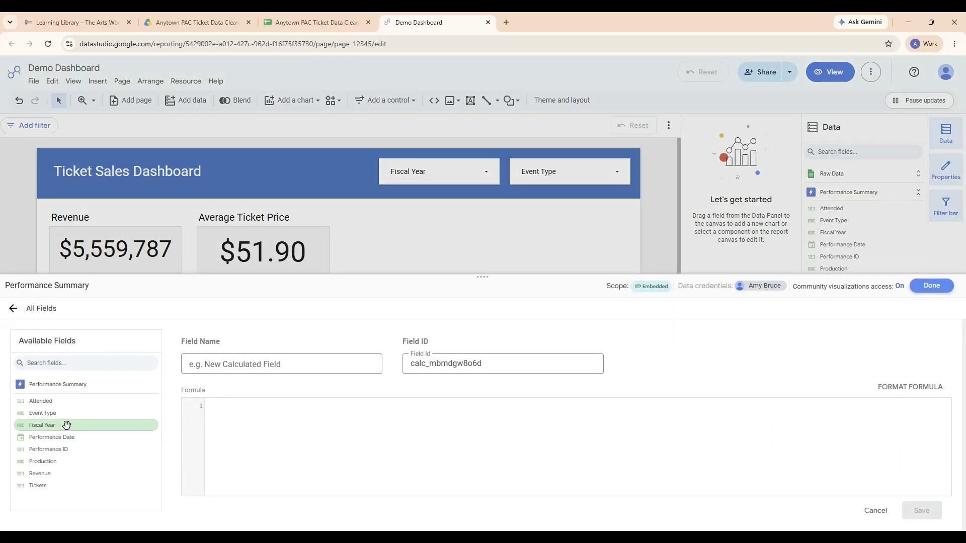
pyautogui.click(229, 363)
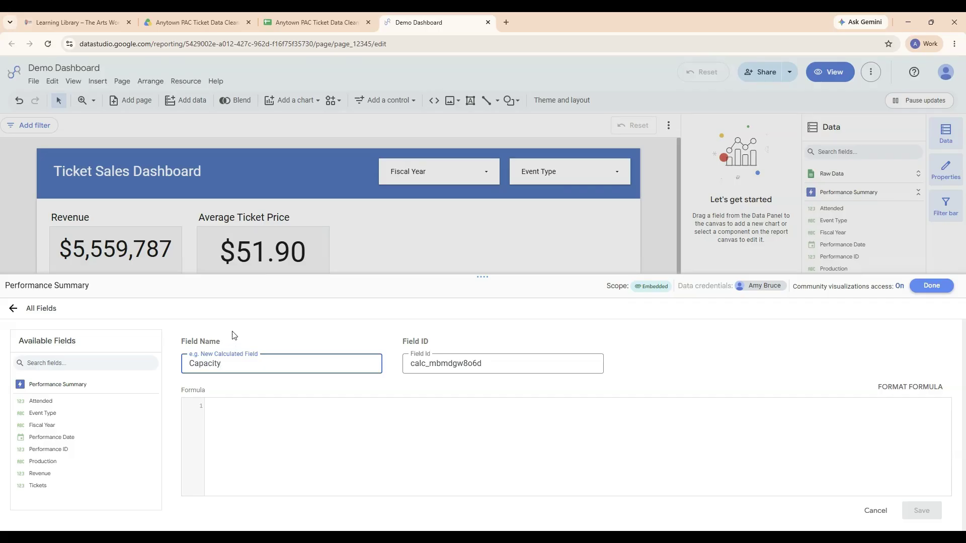
pyautogui.click(231, 424)
pyautogui.write('1500')
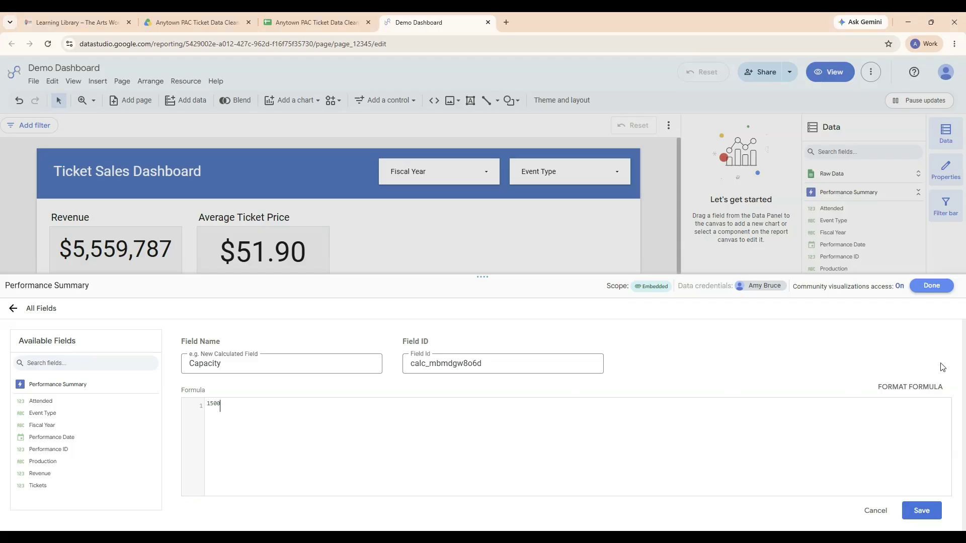
pyautogui.click(902, 510)
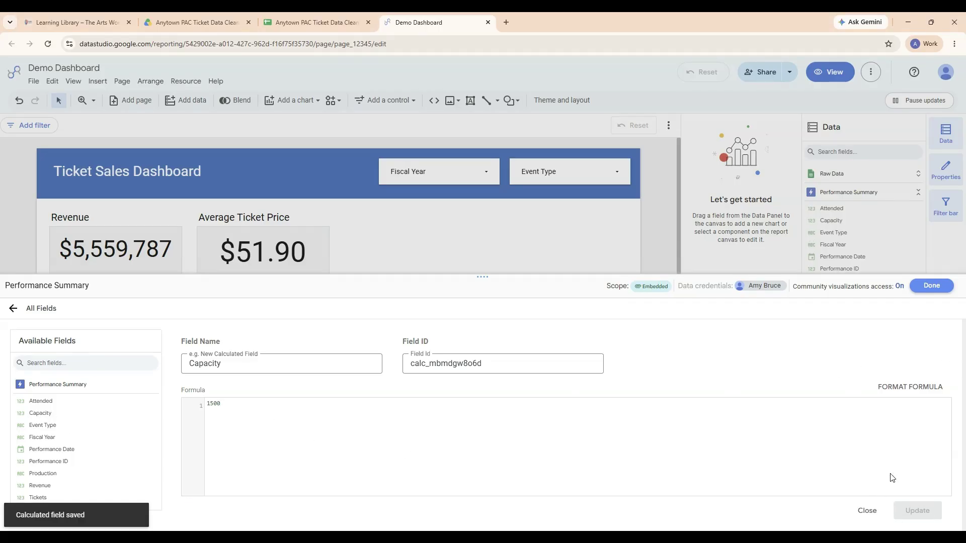
pyautogui.click(925, 287)
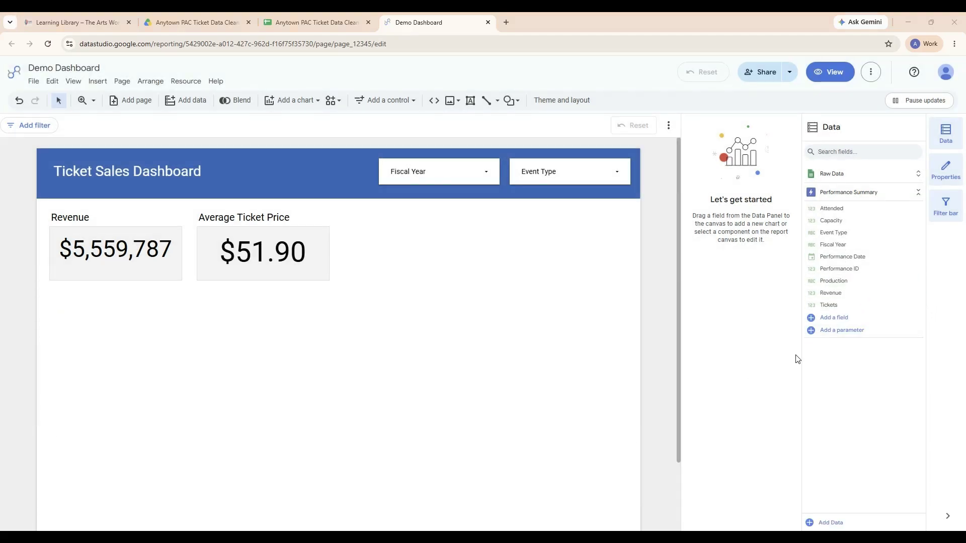
# Start another calculated field in Performance Summary and name it Capacity Percent
pyautogui.click(835, 319)
pyautogui.click(837, 339)
pyautogui.write('C')
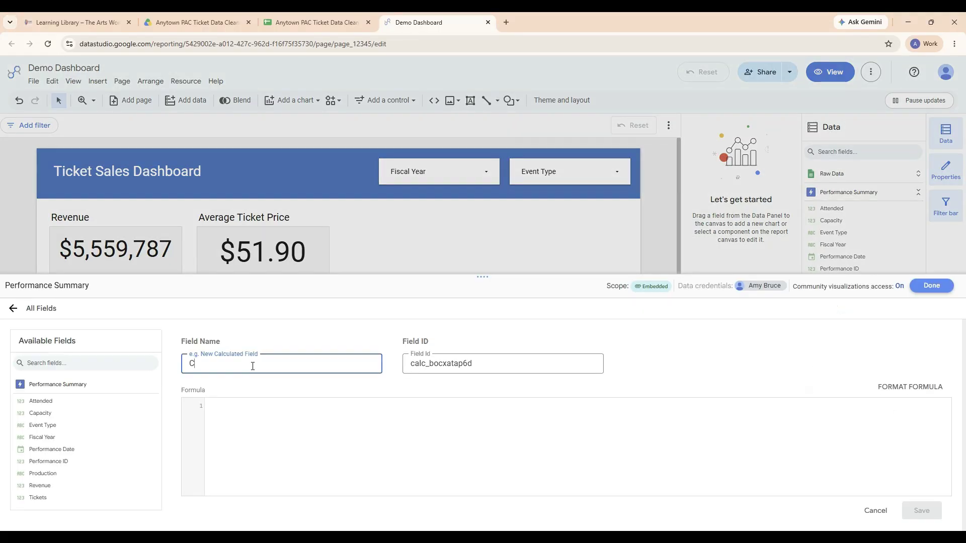
pyautogui.write('apacity Percent')
pyautogui.click(237, 426)
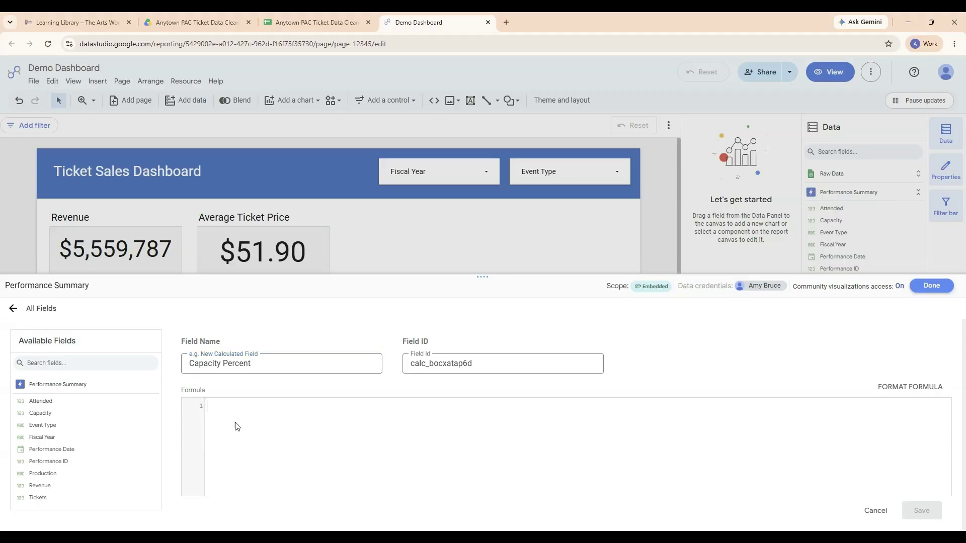
# Define the Capacity Percent formula as Tickets / Capacity, save the field and close the field editor
pyautogui.click(76, 366)
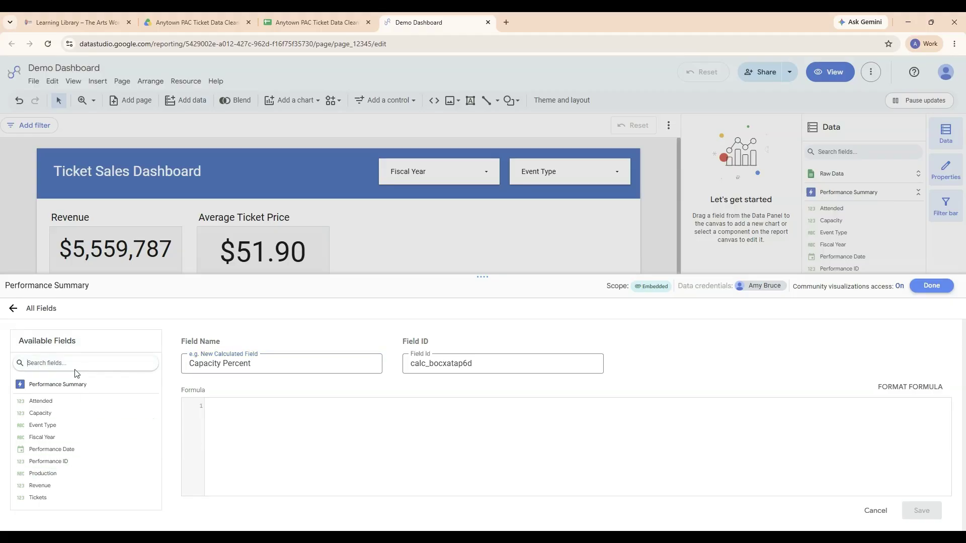
pyautogui.write('tickets')
pyautogui.moveTo(40, 401); pyautogui.dragTo(234, 420)
pyautogui.click(148, 363)
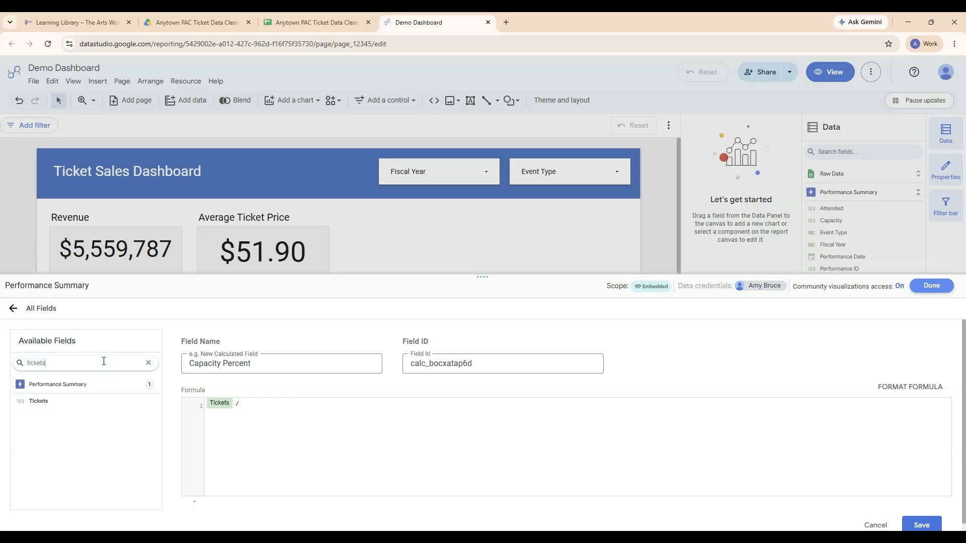
pyautogui.write('capac')
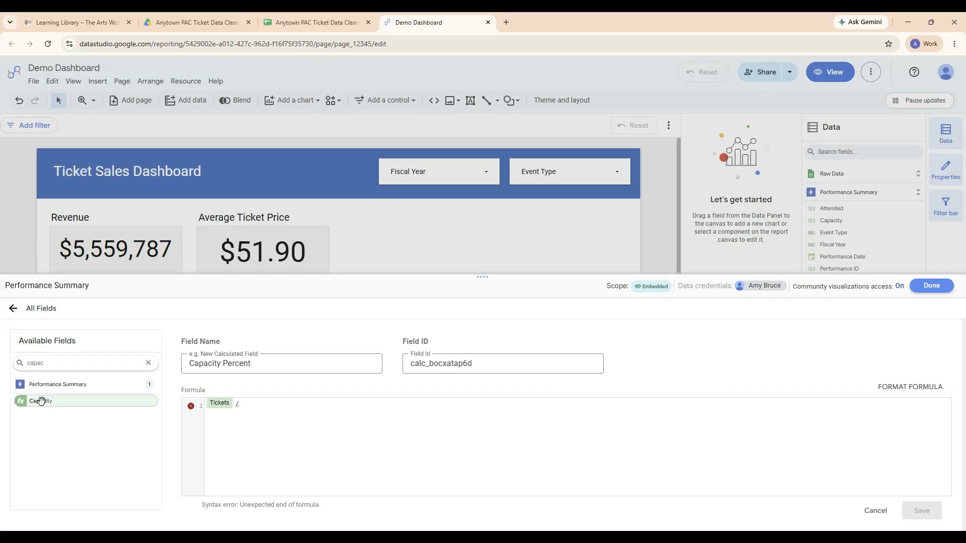
pyautogui.click(40, 400)
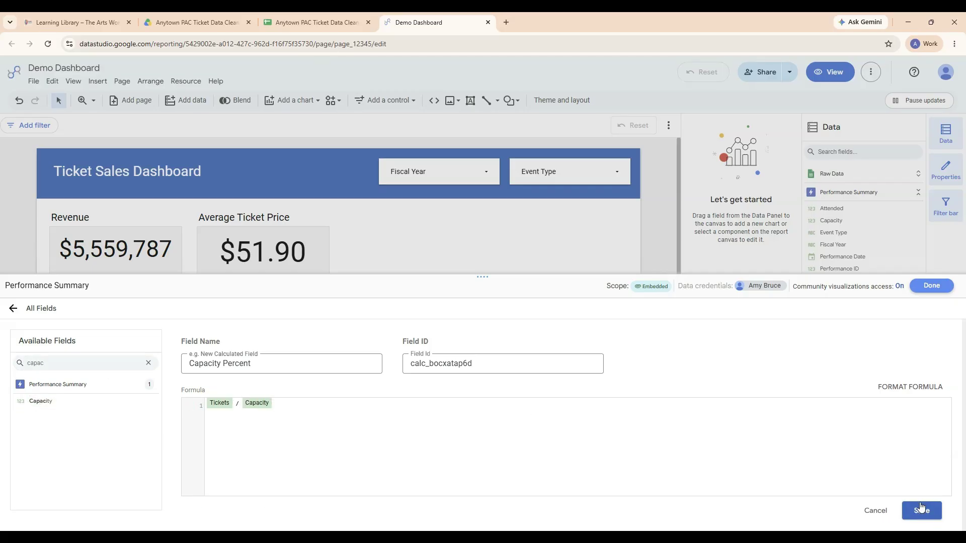
pyautogui.click(922, 511)
pyautogui.click(932, 286)
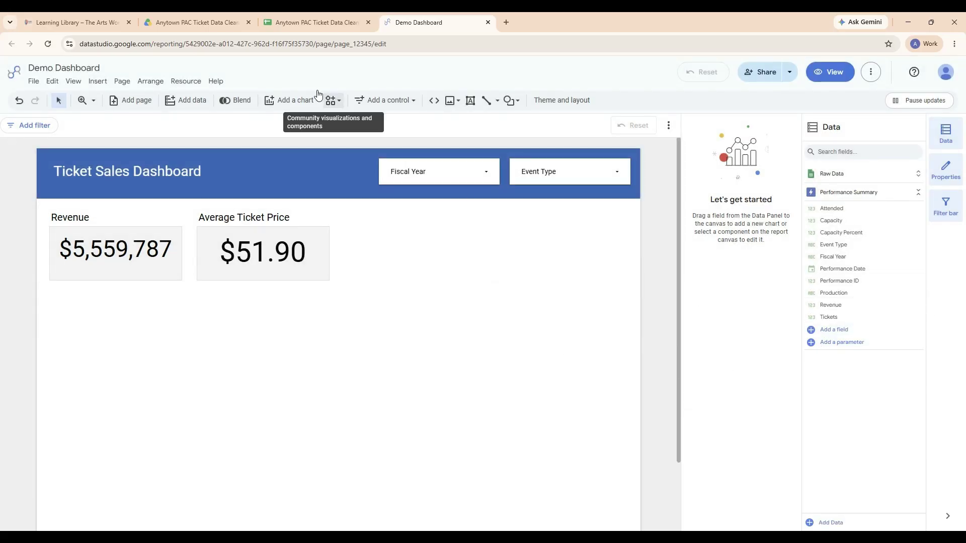
# Open the Performance Summary data source for editing and set Capacity's default aggregation to Sum
pyautogui.click(187, 82)
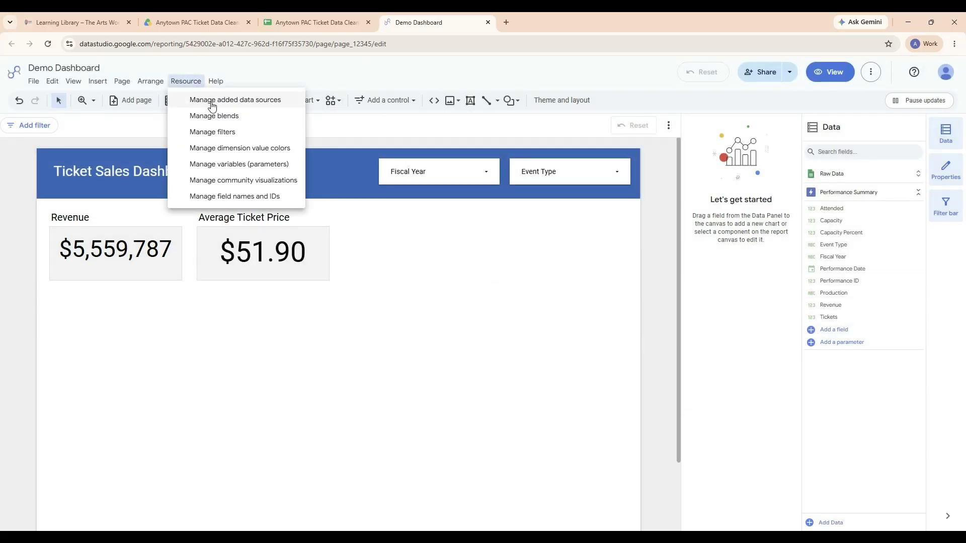
pyautogui.click(204, 96)
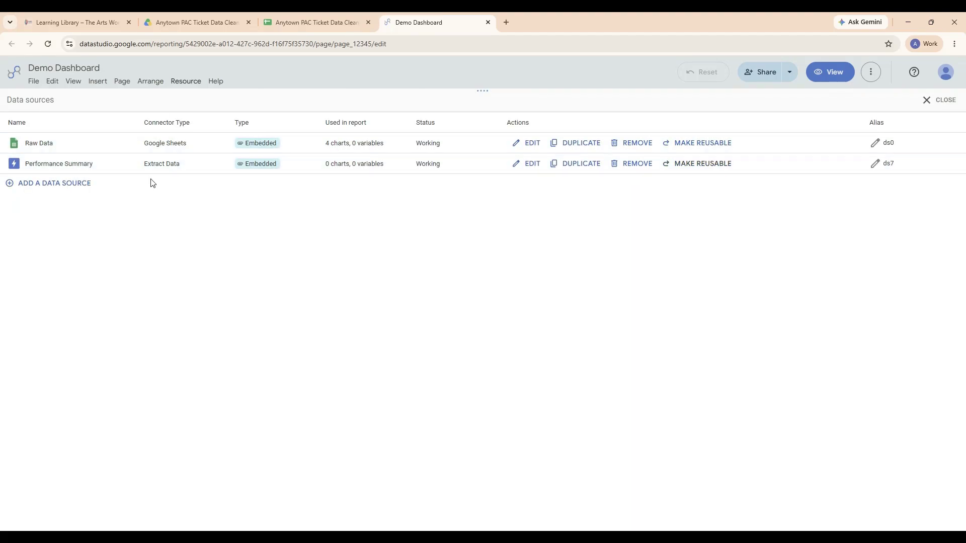
pyautogui.click(528, 164)
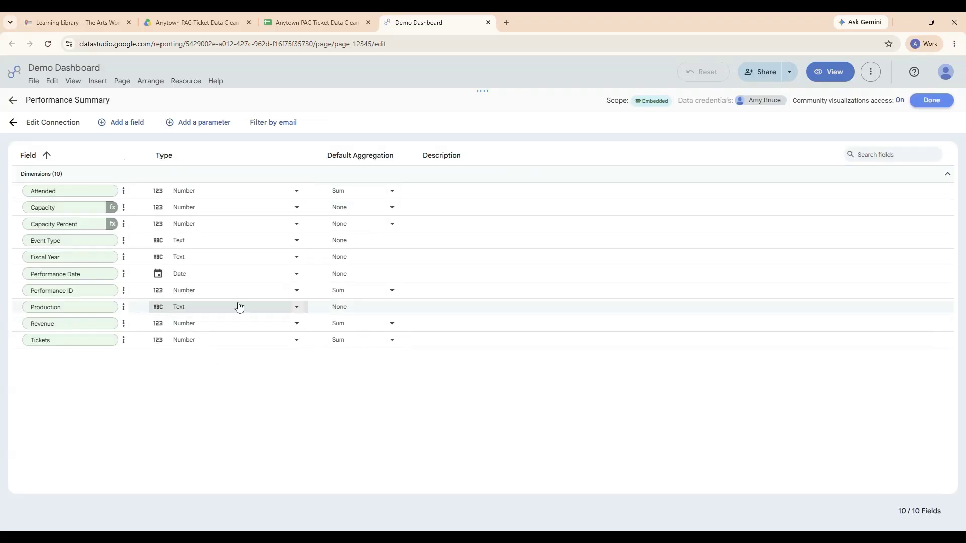
pyautogui.click(344, 210)
pyautogui.click(351, 245)
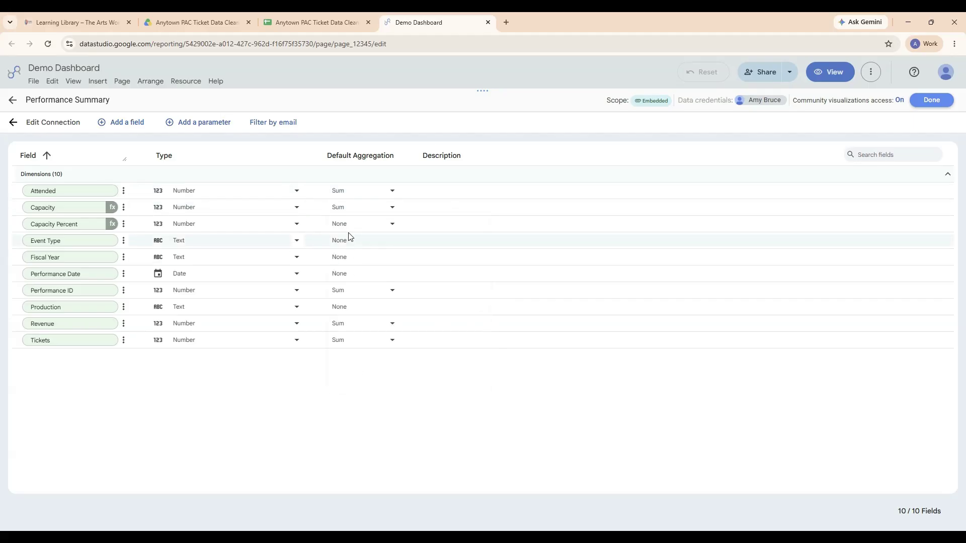
# Set Capacity Percent's default aggregation to Average and its data type to Percent
pyautogui.click(349, 228)
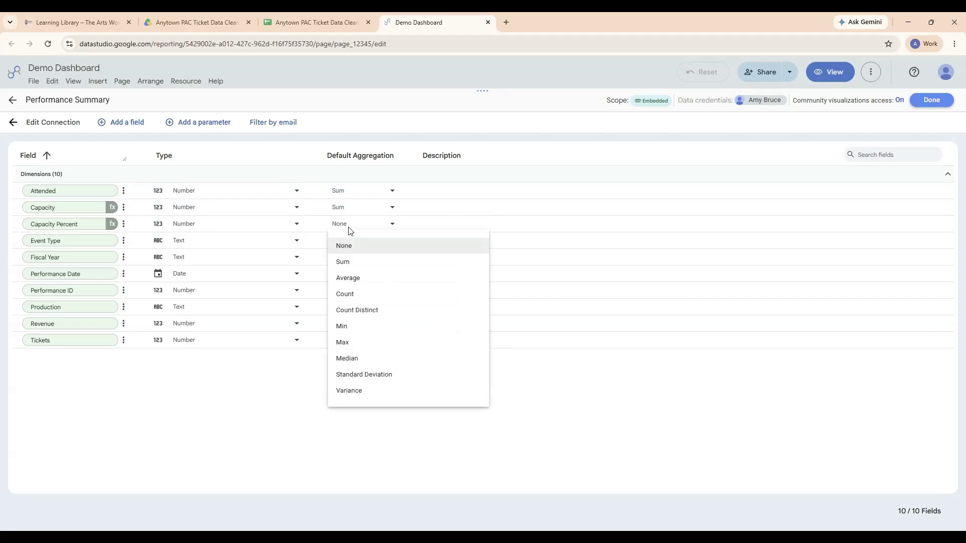
pyautogui.click(347, 278)
pyautogui.click(214, 243)
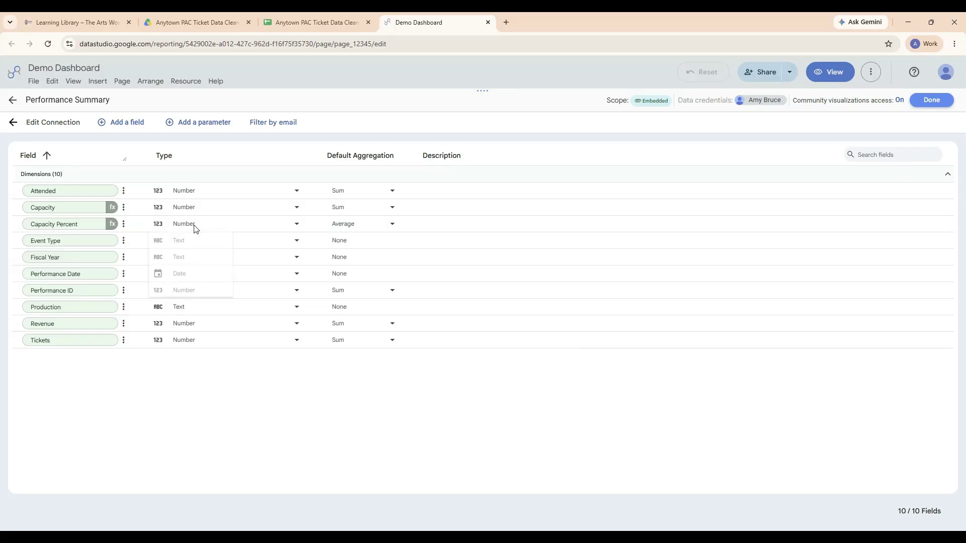
pyautogui.moveTo(211, 247)
pyautogui.click(338, 263)
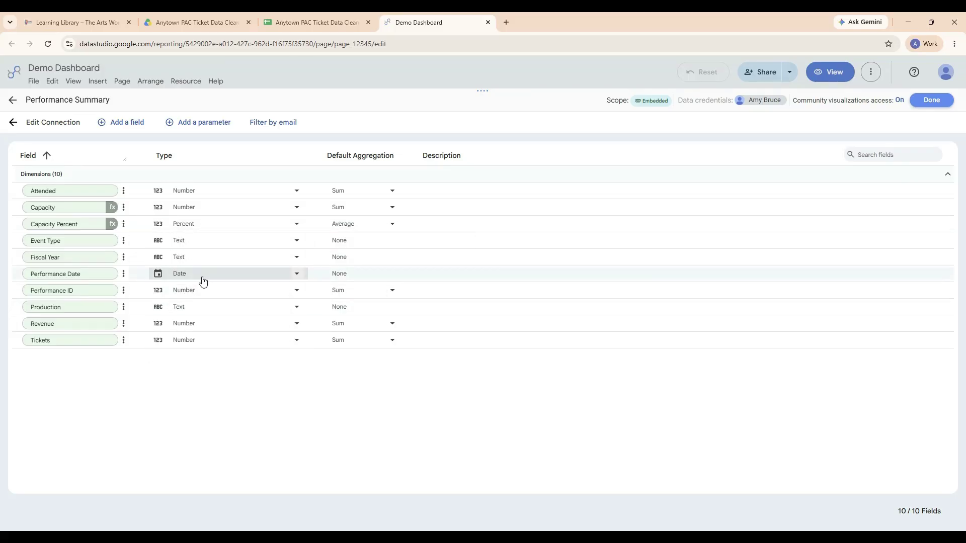
# Set Performance ID's default aggregation to Count Distinct and finish editing the data source
pyautogui.click(358, 295)
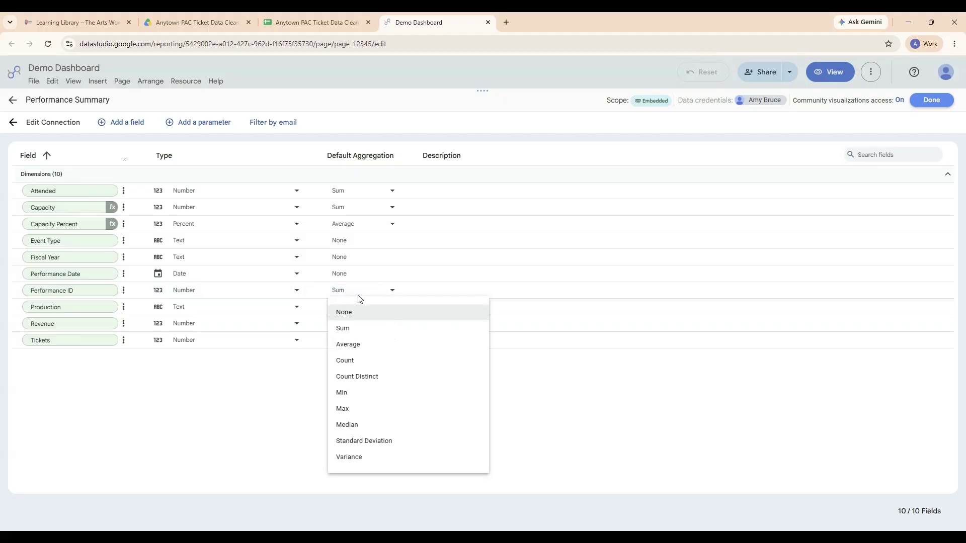
pyautogui.click(370, 379)
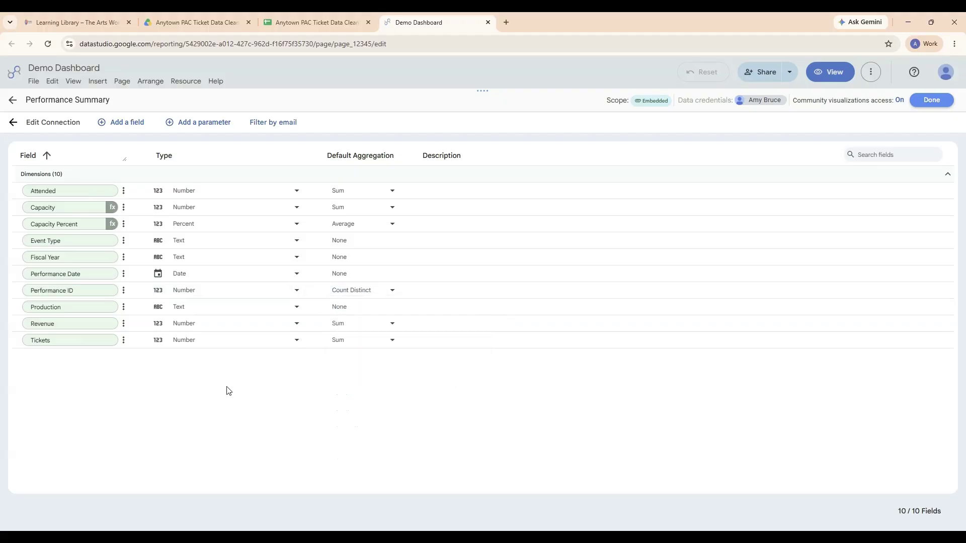
pyautogui.click(932, 100)
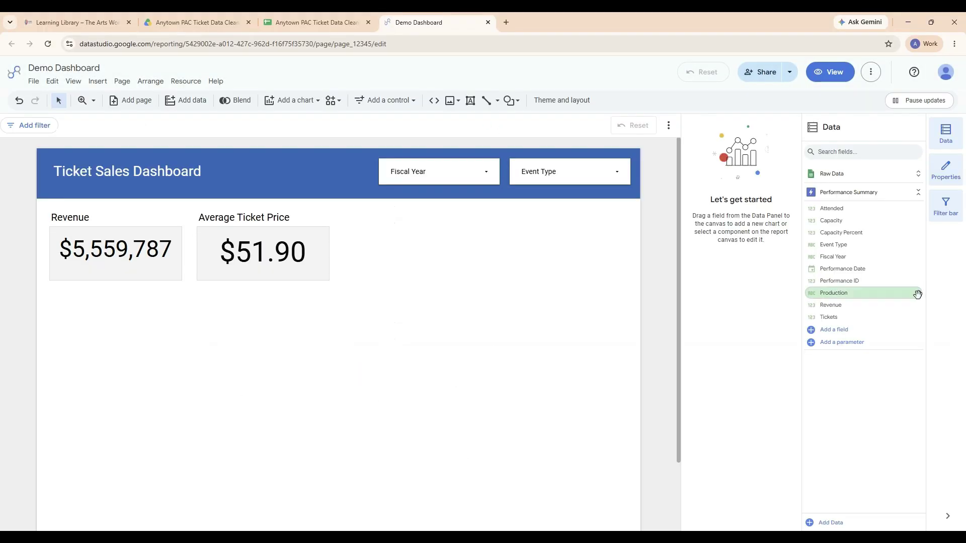
# Duplicate the Average Ticket Price scorecard and switch the copy's data source to Performance Summary
pyautogui.click(317, 201)
pyautogui.moveTo(324, 206)
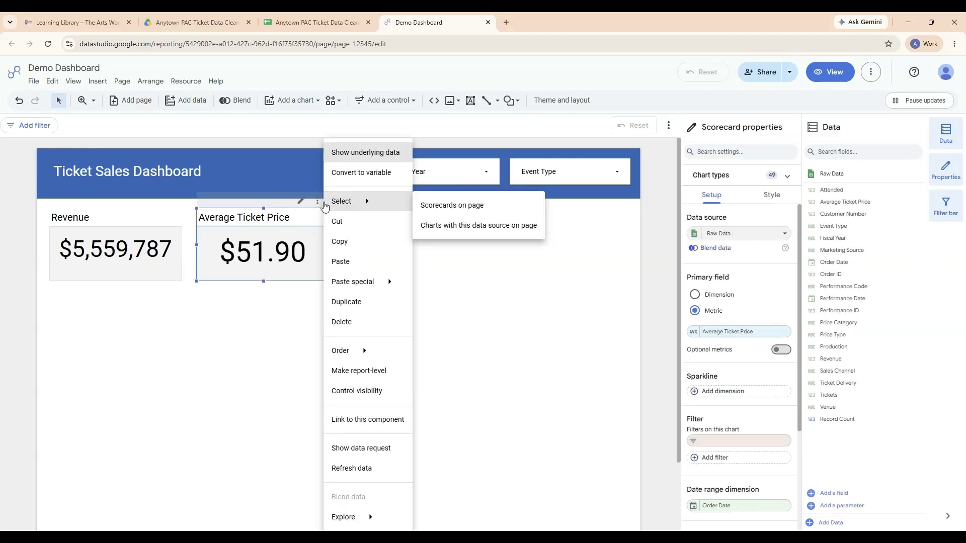
pyautogui.click(346, 302)
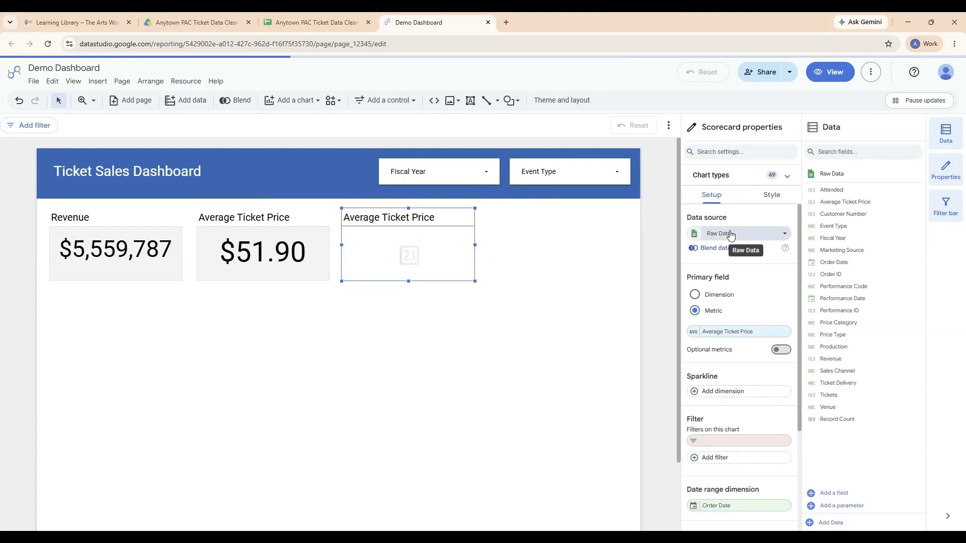
pyautogui.click(731, 234)
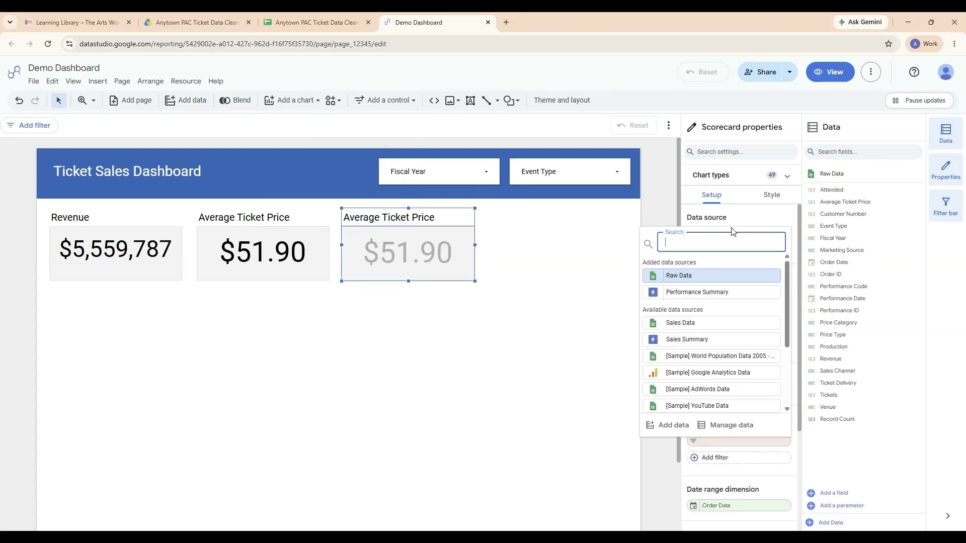
pyautogui.click(700, 292)
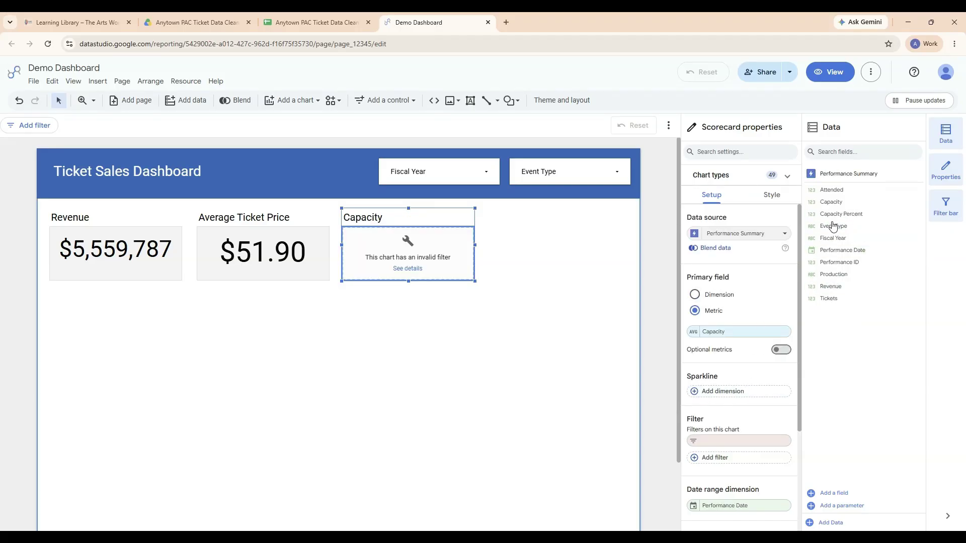
# Use Capacity Percent as the duplicated scorecard's metric and remove its invalid filter
pyautogui.moveTo(836, 215); pyautogui.dragTo(723, 337)
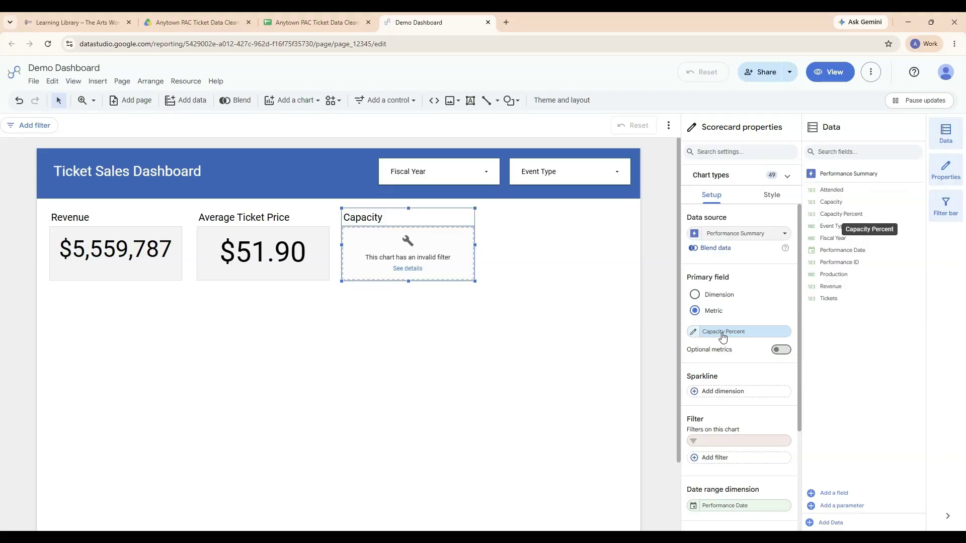
pyautogui.scroll(-2, 781, 343)
pyautogui.click(783, 342)
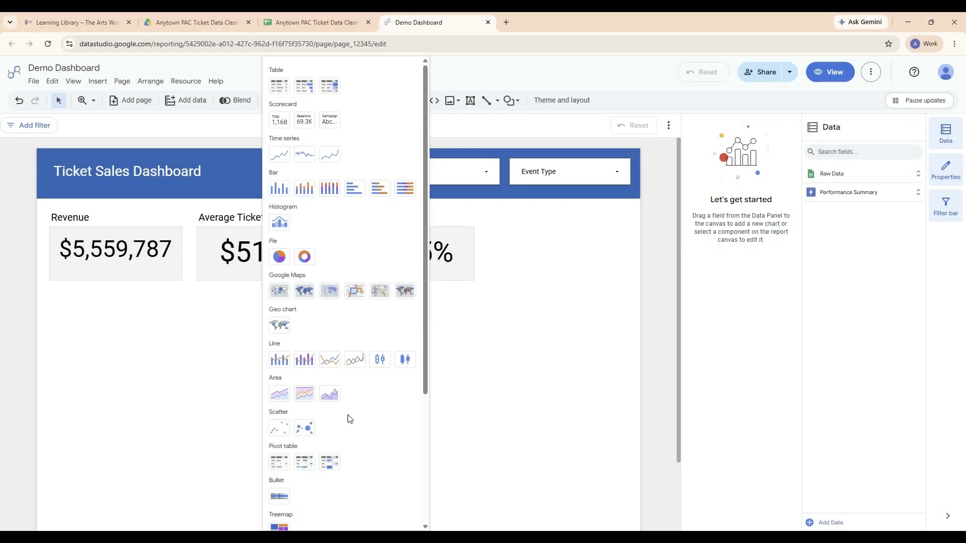
# Add a gauge chart beside the Capacity Percent scorecard, fit it to the row, and set its metric to Revenue
pyautogui.scroll(-3, 359, 411)
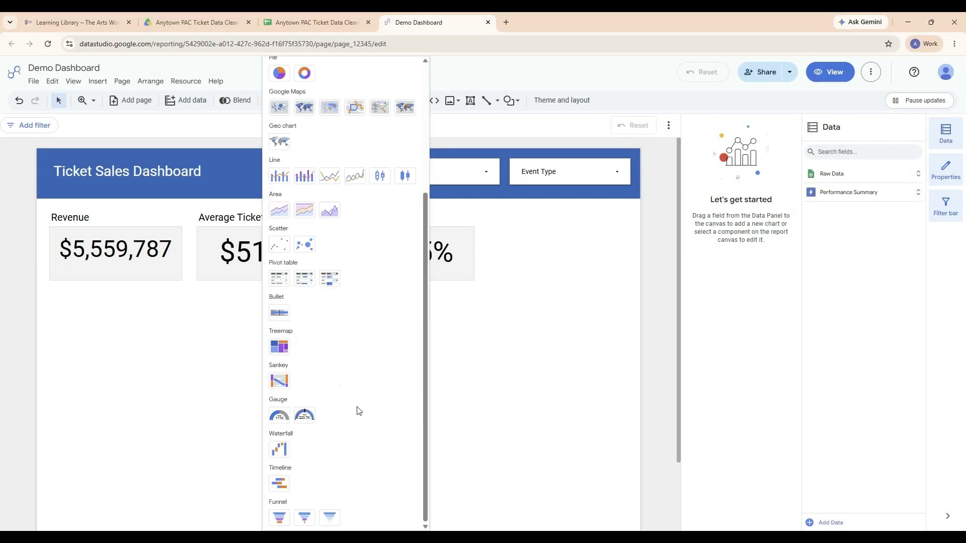
pyautogui.click(280, 416)
pyautogui.moveTo(384, 405); pyautogui.dragTo(432, 385)
pyautogui.moveTo(518, 363); pyautogui.dragTo(567, 267)
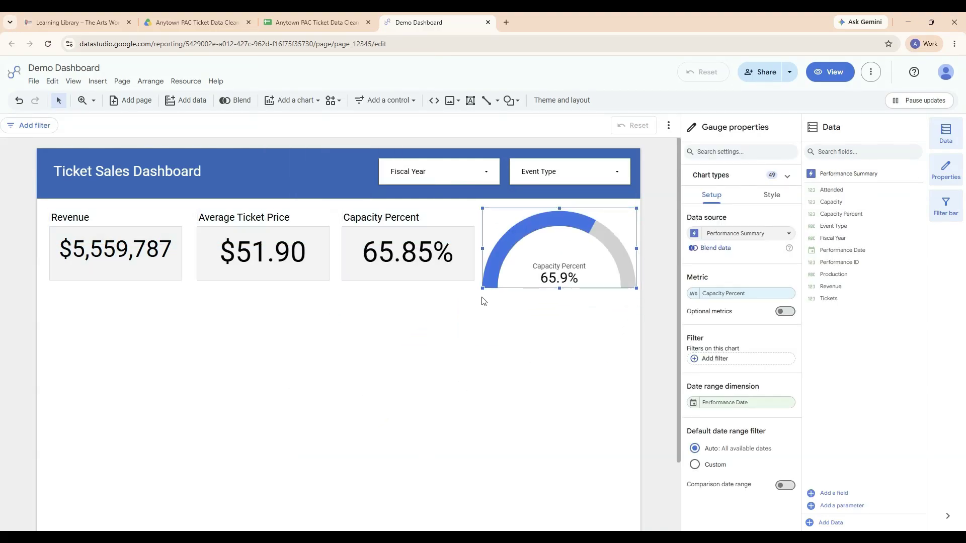
pyautogui.moveTo(831, 287); pyautogui.dragTo(732, 300)
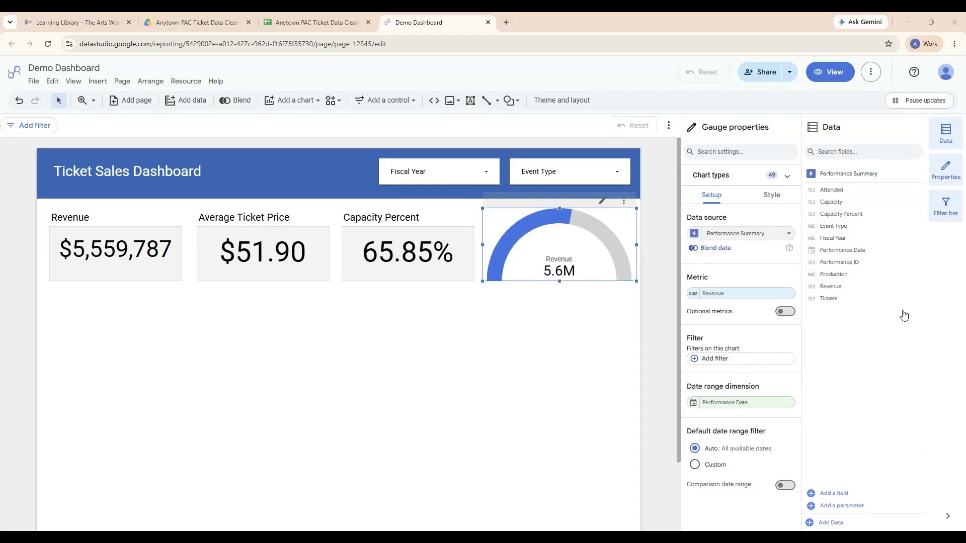
# Add a calculated field named Goal to the Performance Summary data source with the formula 50000 and save it
pyautogui.moveTo(869, 190); pyautogui.dragTo(867, 195)
pyautogui.click(844, 495)
pyautogui.click(856, 425)
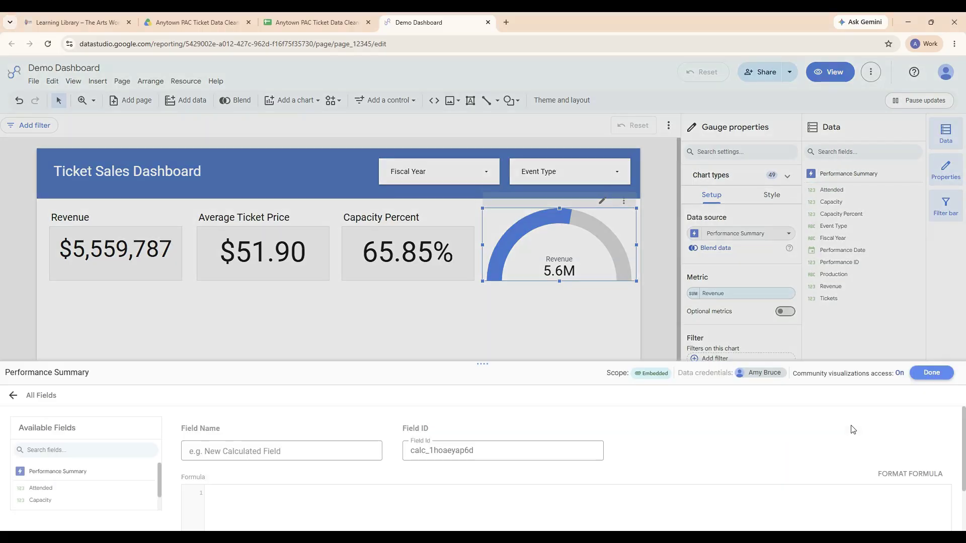
pyautogui.click(232, 364)
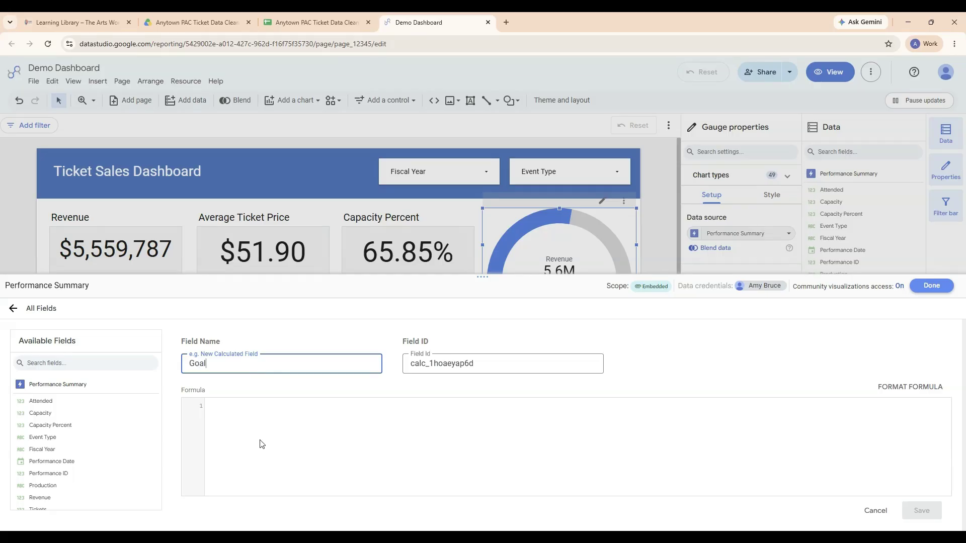
pyautogui.click(264, 427)
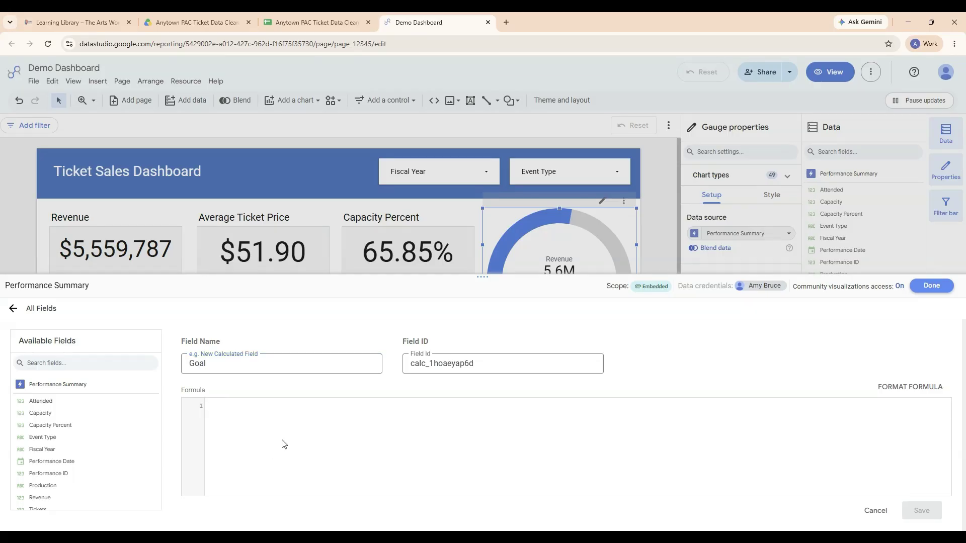
pyautogui.write('50000')
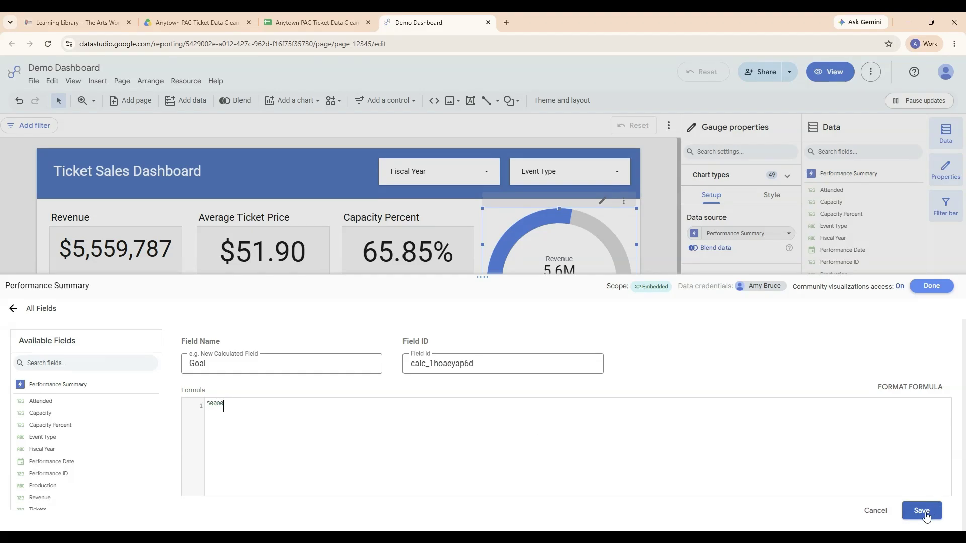
pyautogui.click(922, 511)
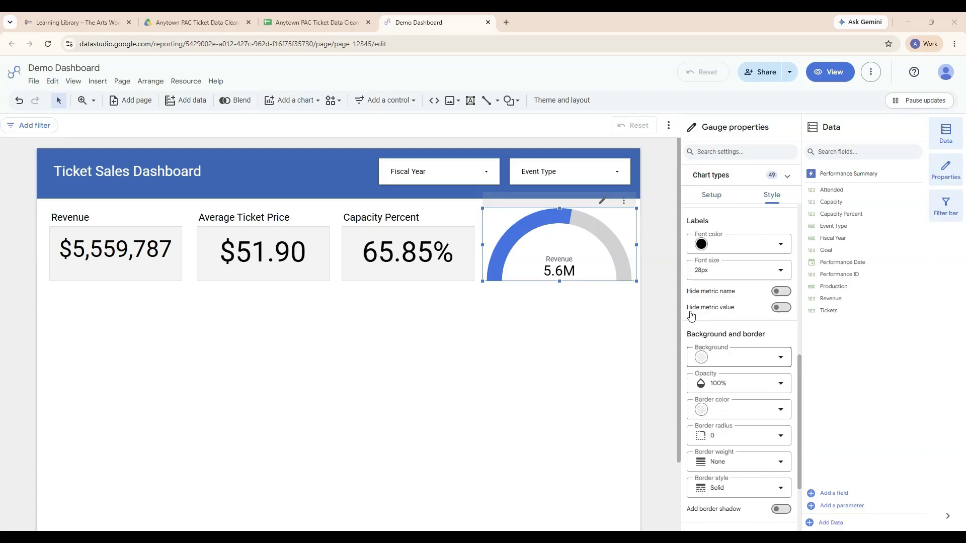
# Look through the gauge's style settings and try adding a range limit
pyautogui.scroll(2, 739, 352)
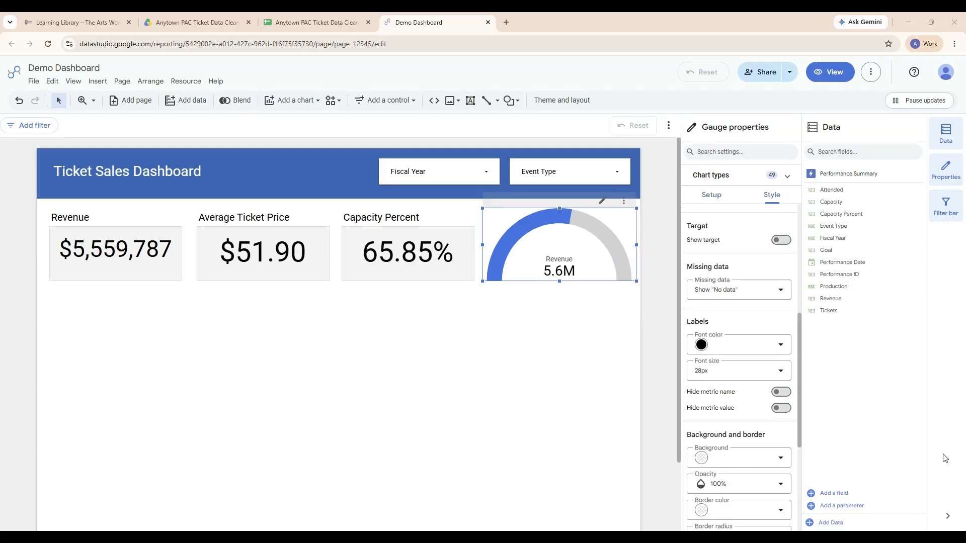
pyautogui.scroll(5, 708, 351)
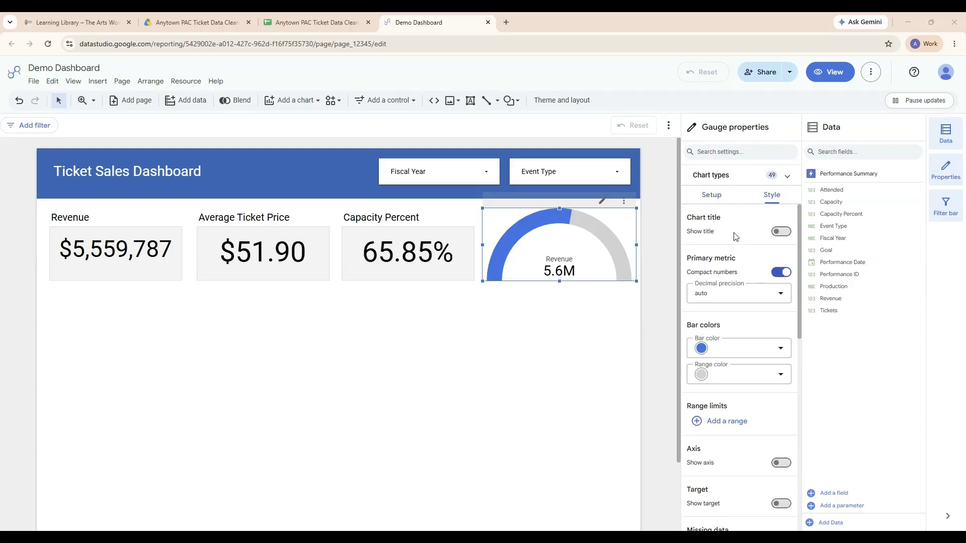
pyautogui.click(711, 195)
pyautogui.click(771, 198)
pyautogui.scroll(-4, 744, 270)
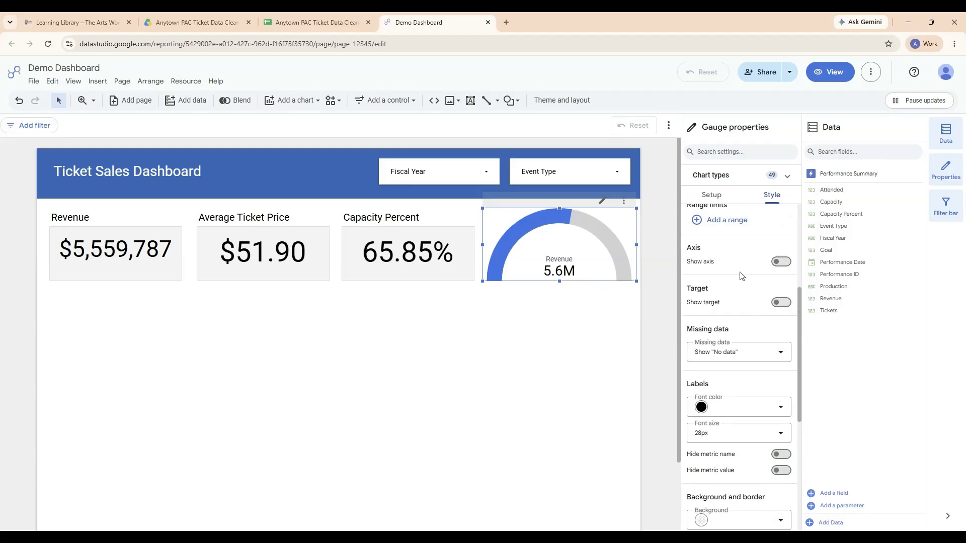
pyautogui.scroll(-1, 736, 302)
pyautogui.scroll(5, 737, 297)
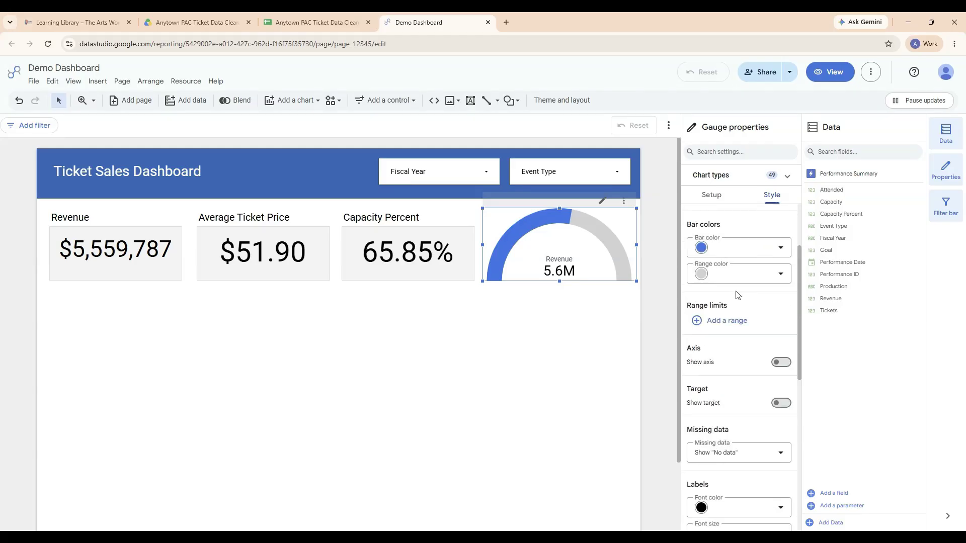
pyautogui.scroll(-2, 749, 338)
pyautogui.click(702, 320)
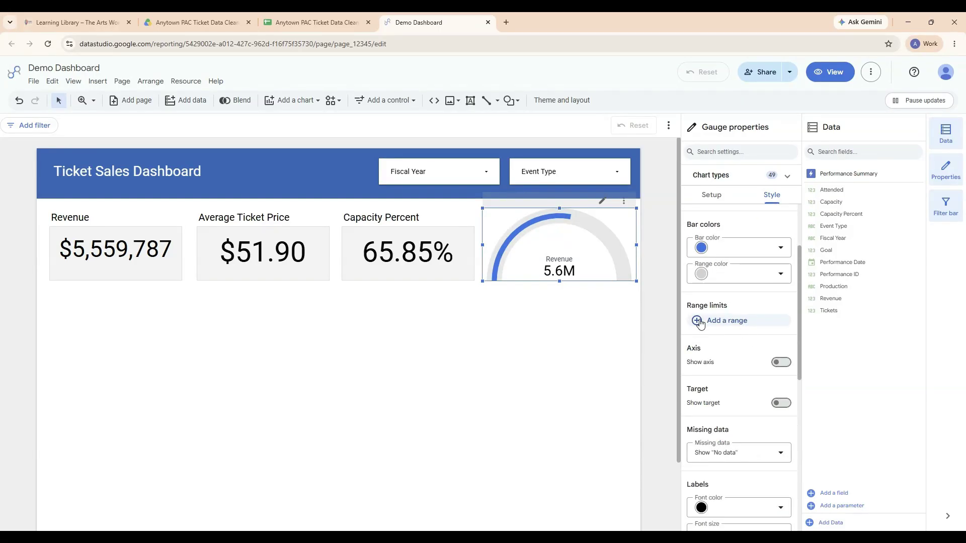
pyautogui.click(779, 328)
# Set the Revenue gauge's axis maximum to 11000000 and hide its axis
pyautogui.click(781, 362)
pyautogui.click(742, 414)
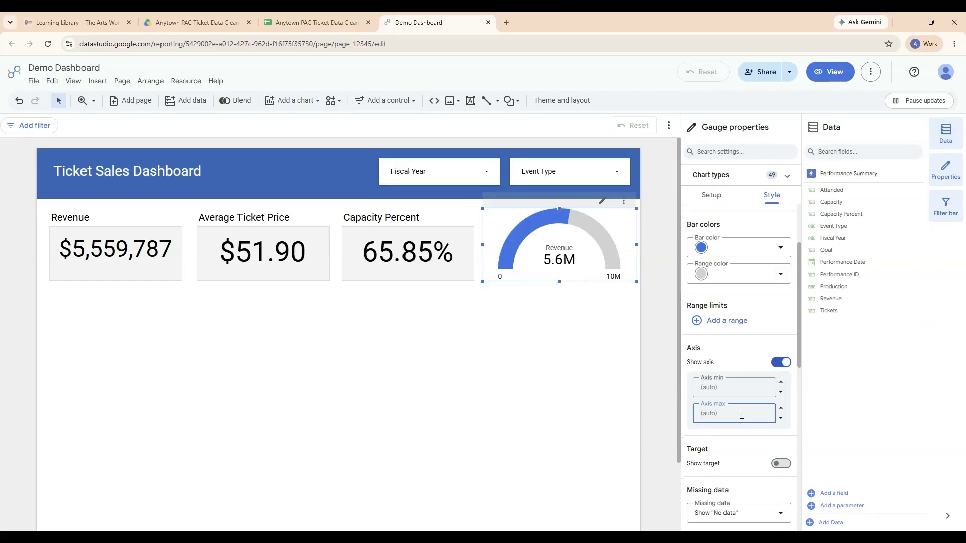
pyautogui.write('11000000')
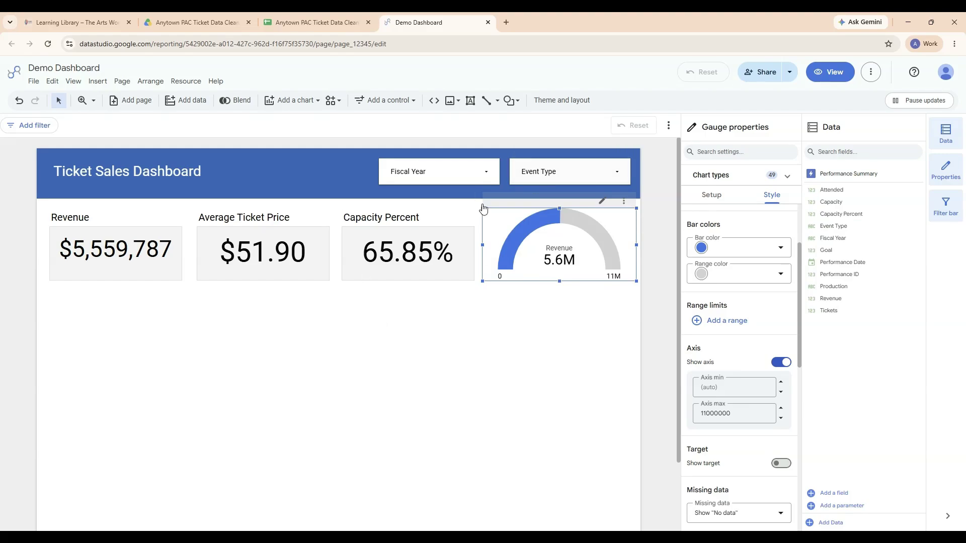
pyautogui.click(781, 362)
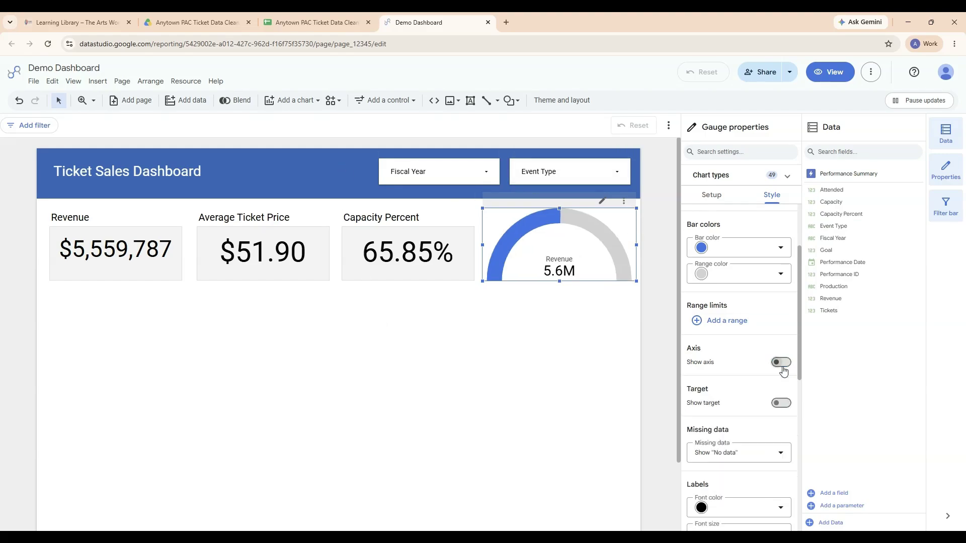
# Delete the gauge and add a column chart below the scorecards instead
pyautogui.click(623, 201)
pyautogui.click(653, 274)
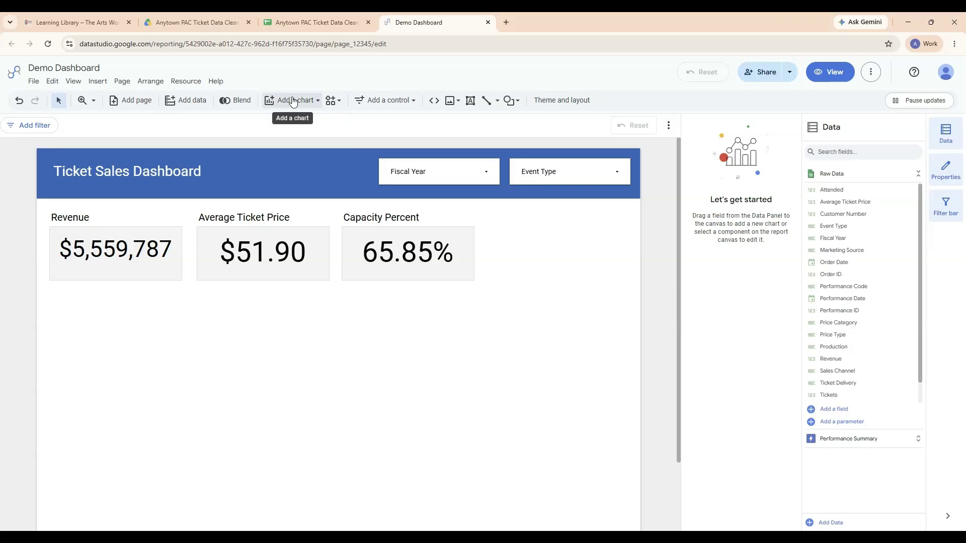
pyautogui.click(292, 101)
pyautogui.click(279, 197)
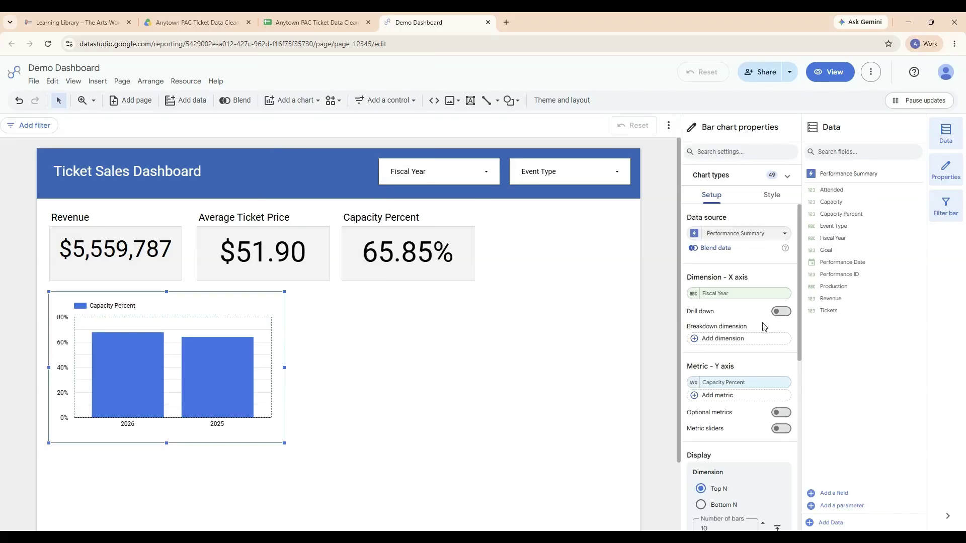
# Replace the column chart's Capacity Percent metric with Revenue and add Goal as a second metric
pyautogui.scroll(-4, 757, 329)
pyautogui.scroll(4, 753, 375)
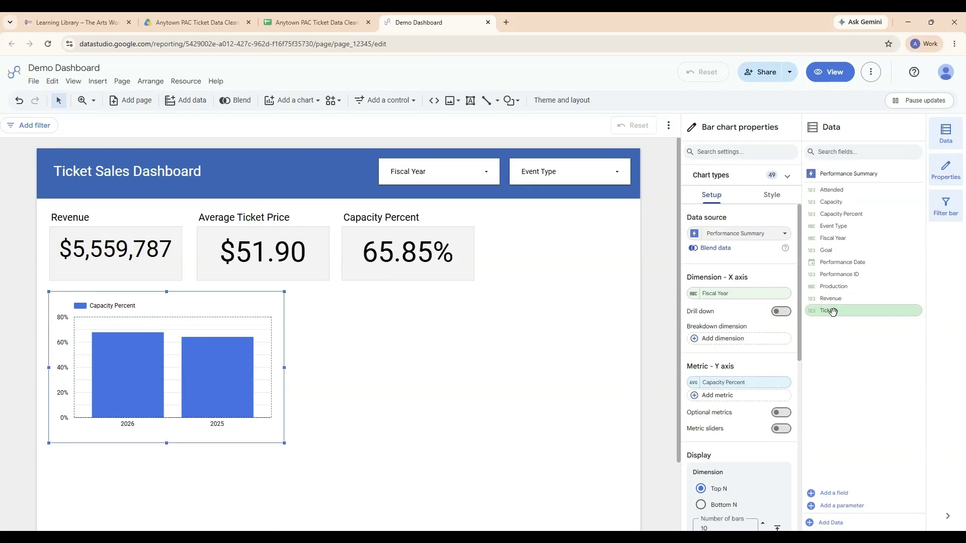
pyautogui.moveTo(839, 298); pyautogui.dragTo(740, 384)
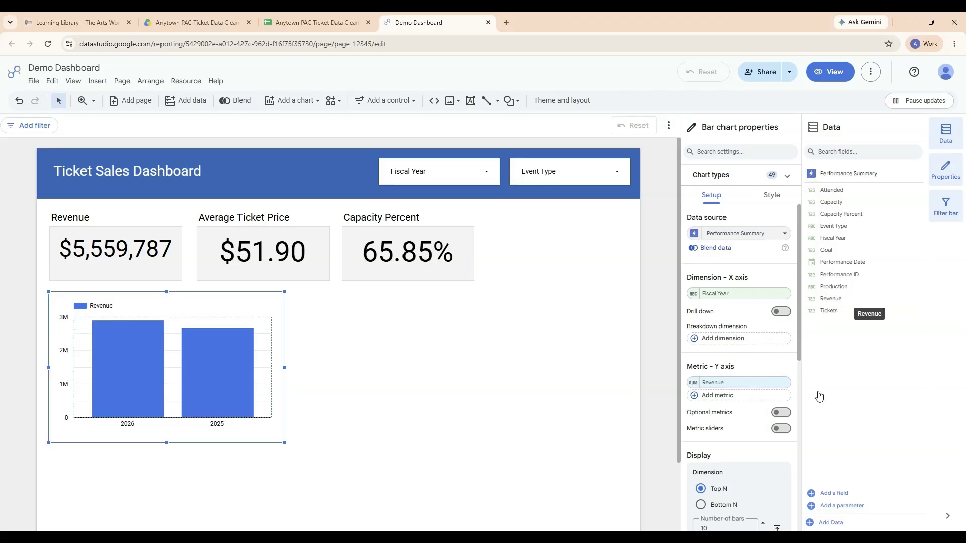
pyautogui.moveTo(826, 250); pyautogui.dragTo(739, 402)
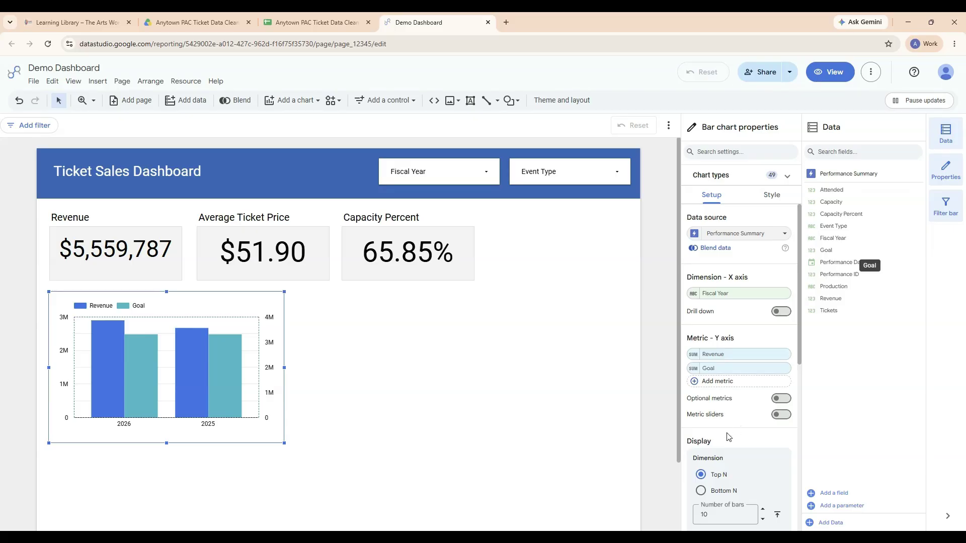
pyautogui.click(772, 195)
pyautogui.scroll(-15, 785, 311)
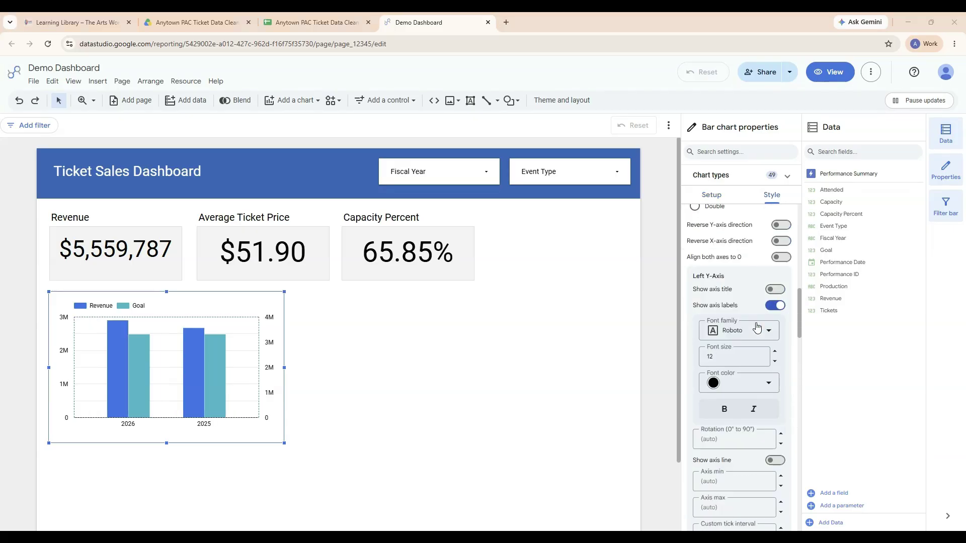
pyautogui.scroll(-10, 757, 327)
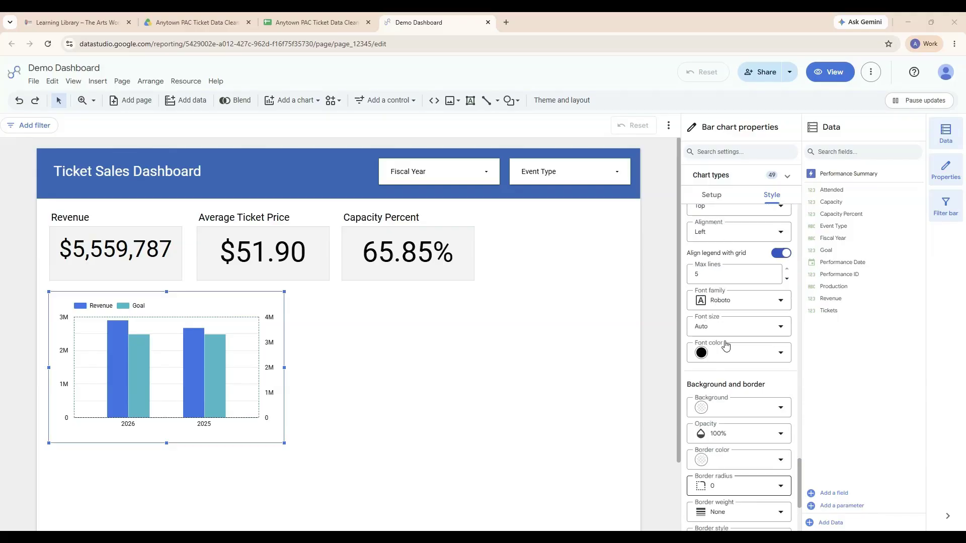
pyautogui.scroll(9, 721, 348)
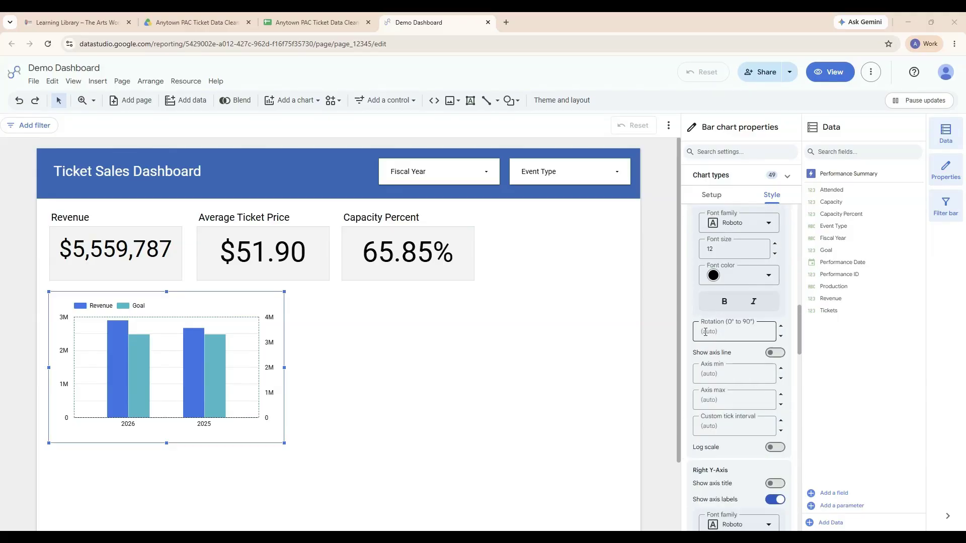
pyautogui.scroll(5, 709, 345)
pyautogui.scroll(3, 706, 344)
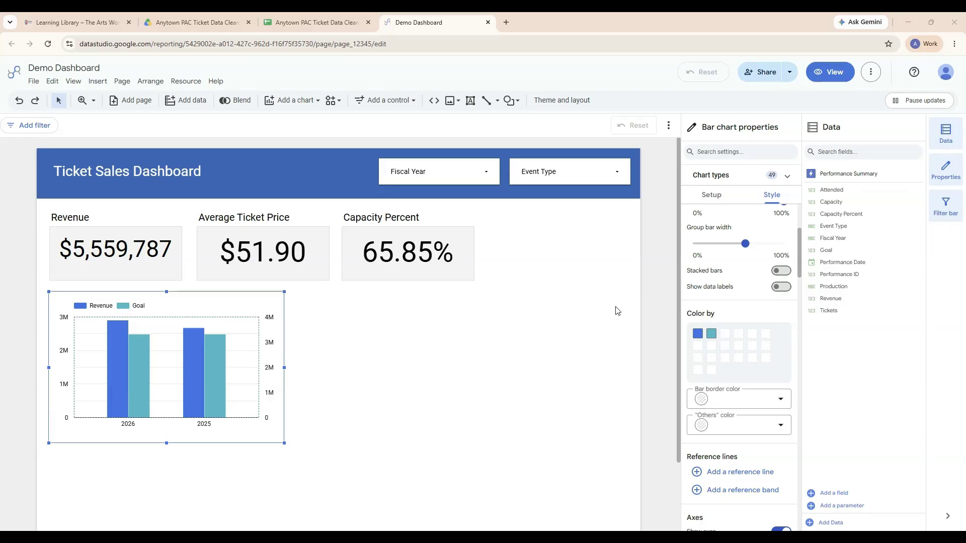
# Move the Revenue and Goal chart beside the Capacity Percent scorecard and shrink it to fit the row
pyautogui.moveTo(211, 301); pyautogui.dragTo(569, 229)
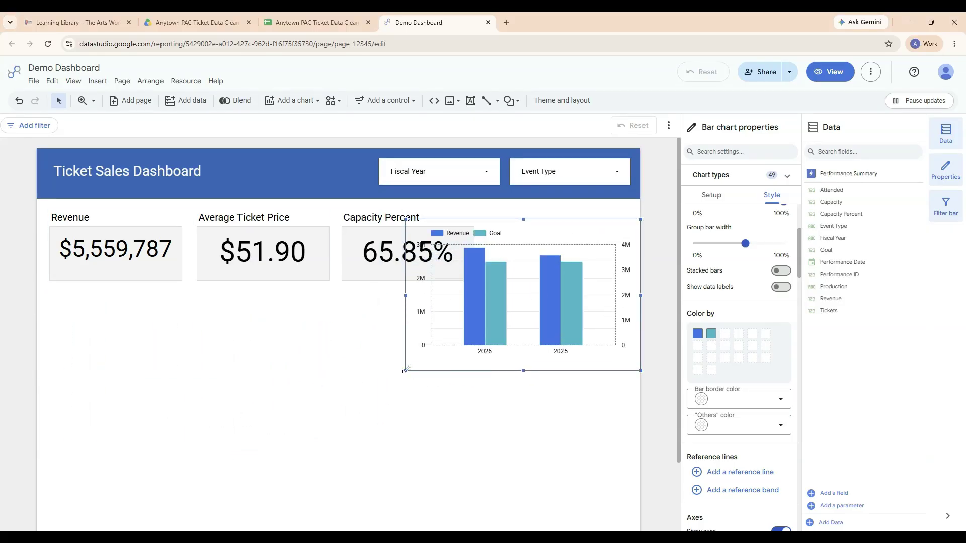
pyautogui.moveTo(406, 369); pyautogui.dragTo(431, 357)
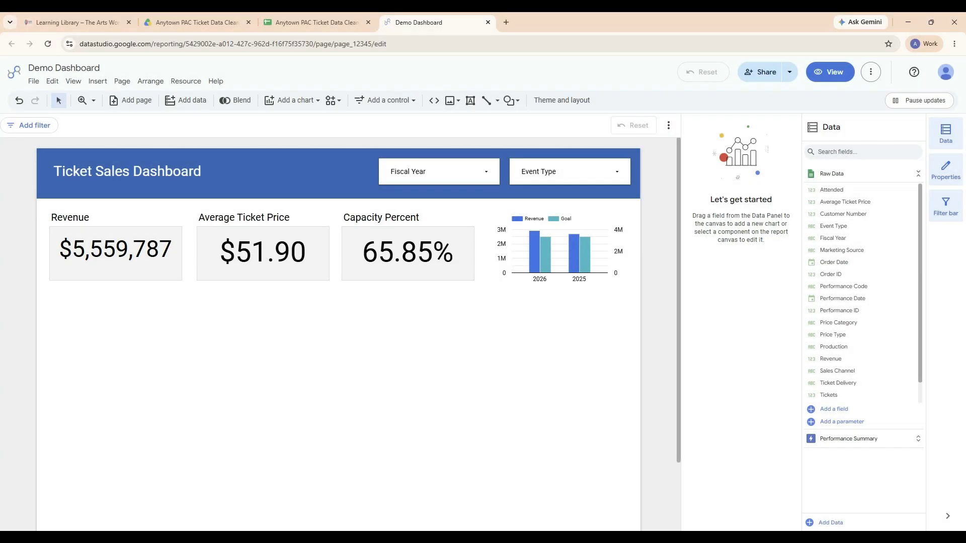
# Add a time series chart spanning the full width below the scorecards, with Tickets as its metric
pyautogui.click(295, 100)
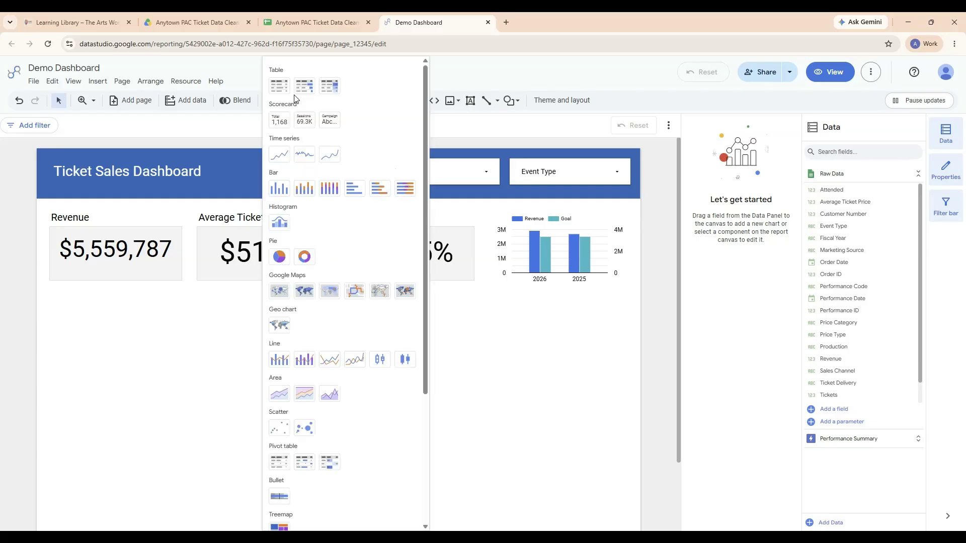
pyautogui.click(279, 154)
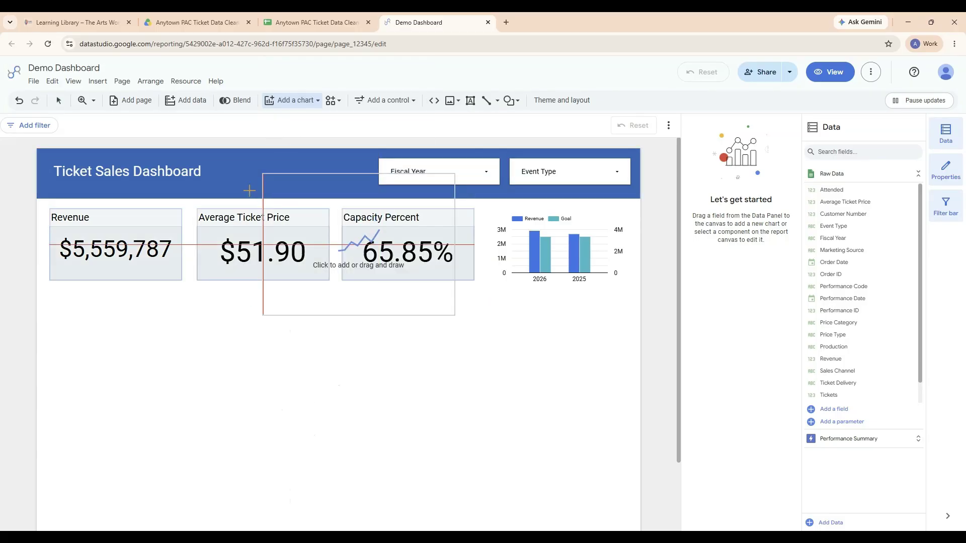
pyautogui.click(50, 290)
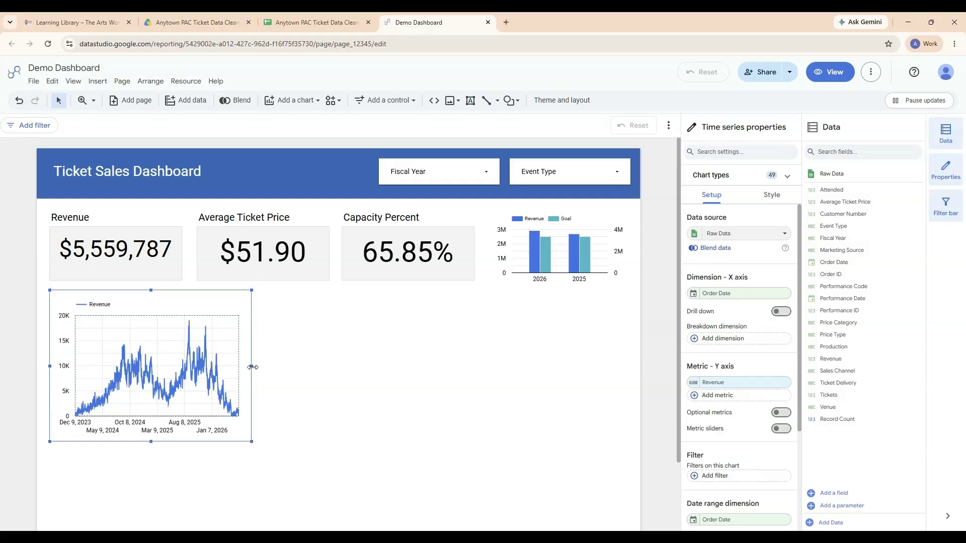
pyautogui.moveTo(250, 370); pyautogui.dragTo(629, 390)
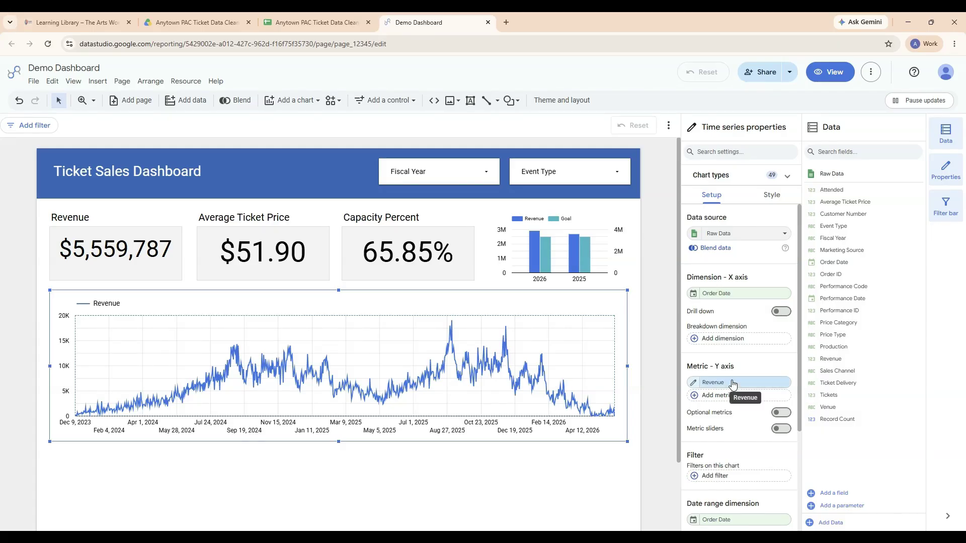
pyautogui.moveTo(819, 395); pyautogui.dragTo(765, 388)
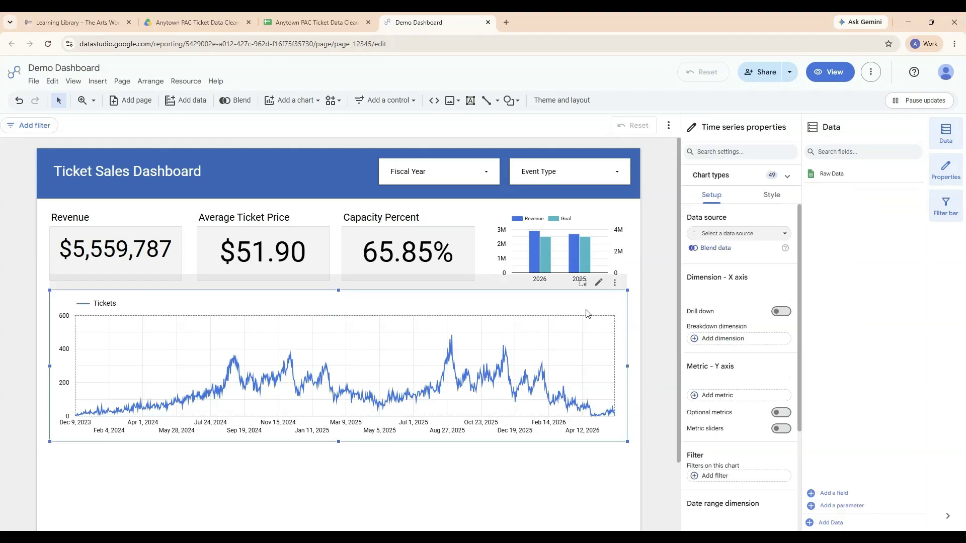
# Show the time series chart's title and format it in 24px bold
pyautogui.click(771, 195)
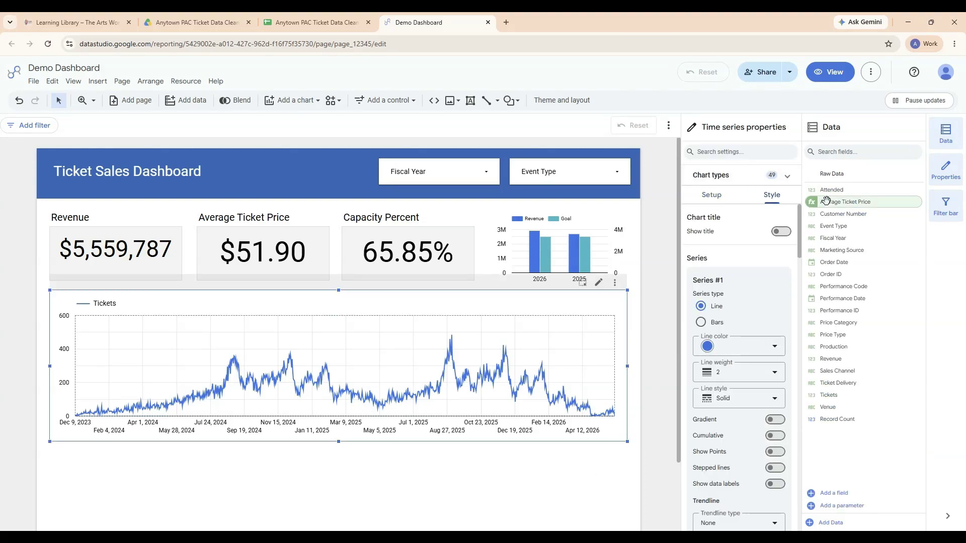
pyautogui.click(783, 233)
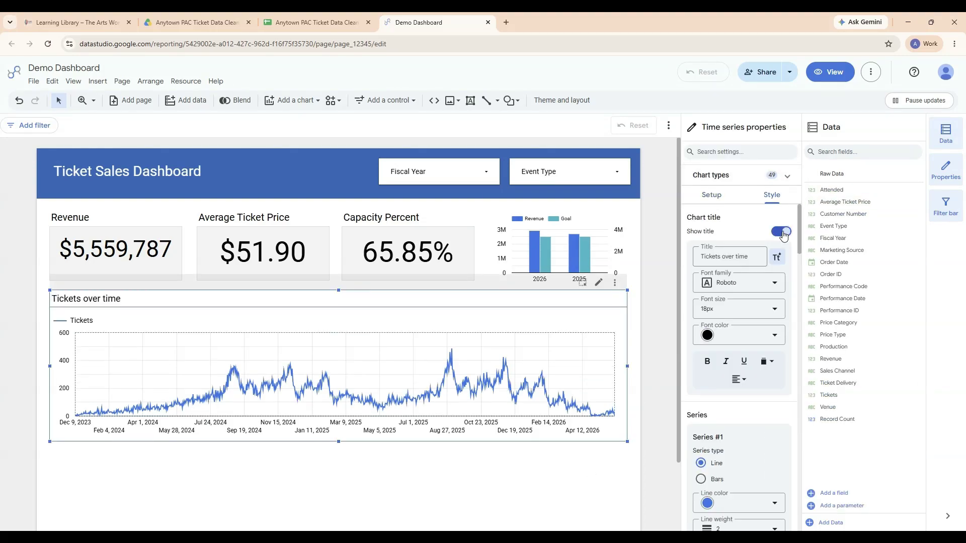
pyautogui.click(770, 309)
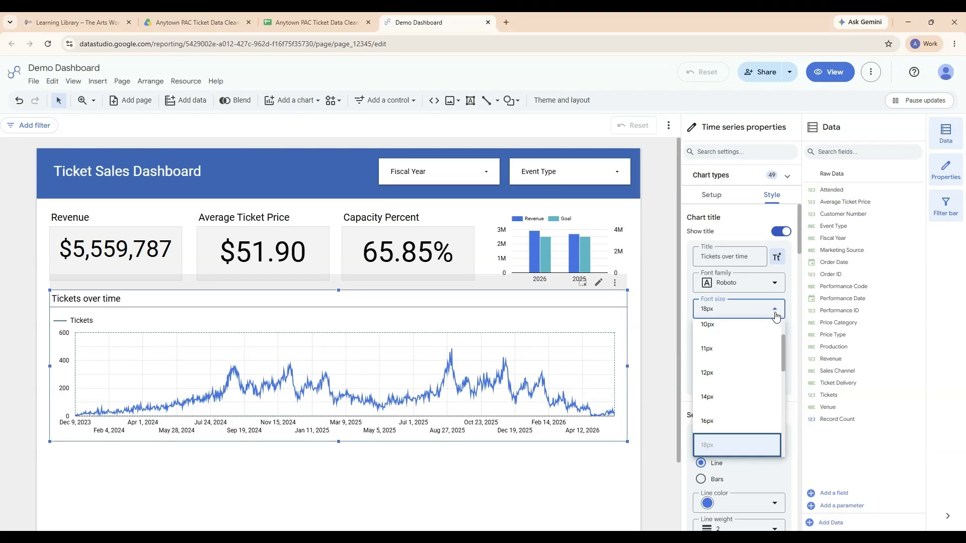
pyautogui.scroll(-2, 734, 373)
pyautogui.click(724, 393)
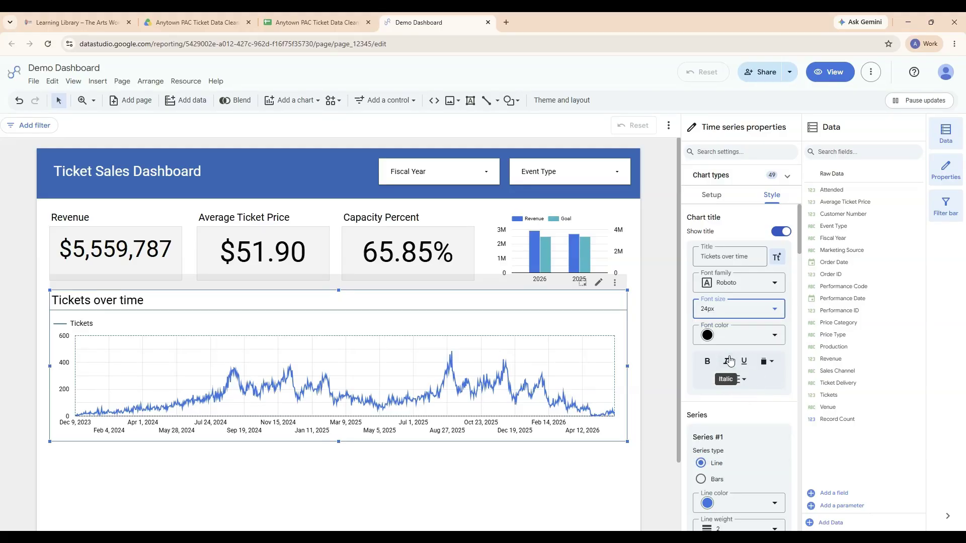
pyautogui.click(707, 363)
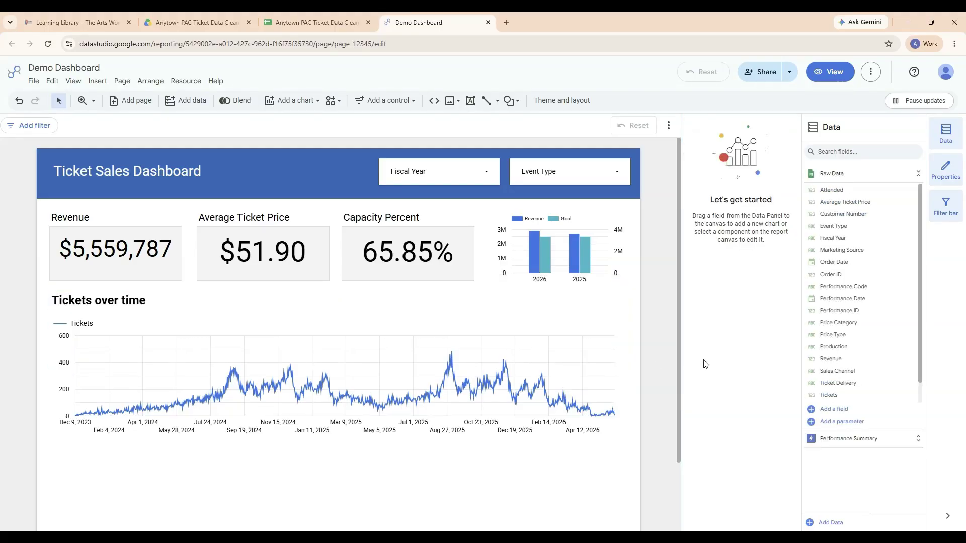
pyautogui.scroll(-3, 758, 305)
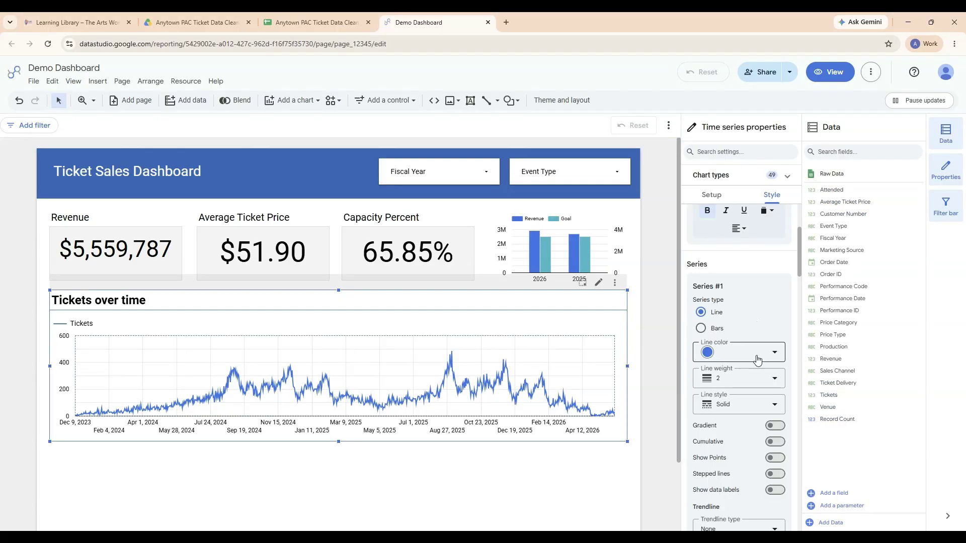
# Turn on the gradient fill for the Tickets series and briefly try its cumulative option
pyautogui.click(773, 425)
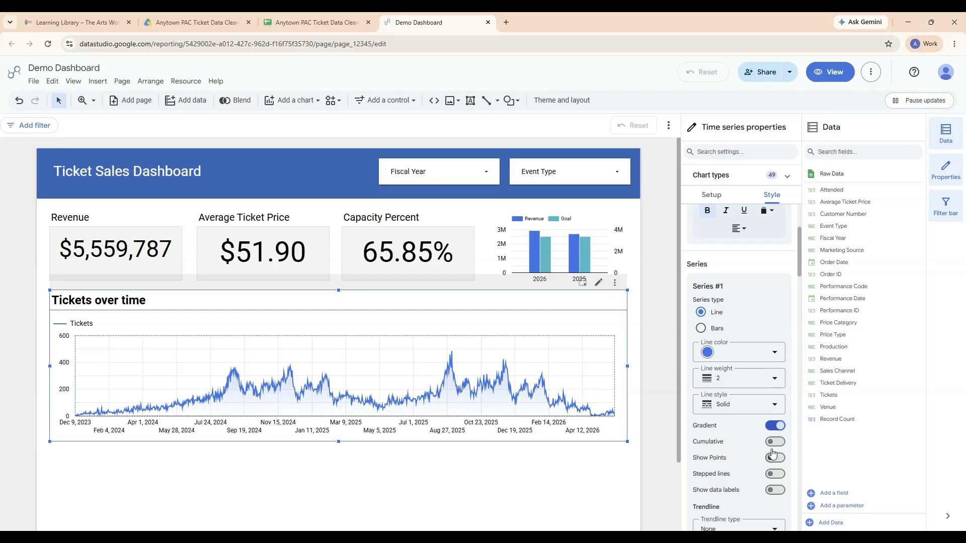
pyautogui.click(775, 442)
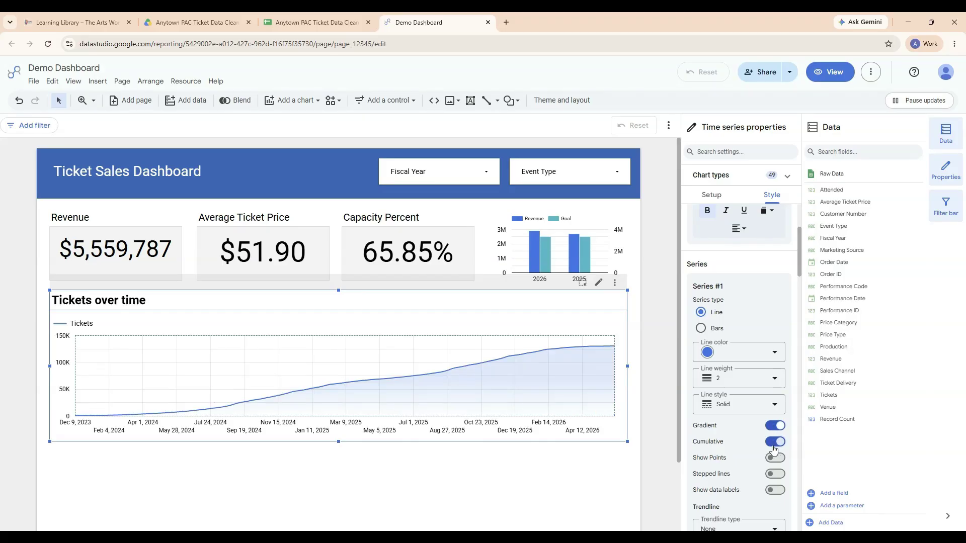
pyautogui.click(775, 443)
# Give the Tickets over time chart a border in the theme's blue with a border weight of 2
pyautogui.scroll(-1, 724, 439)
pyautogui.scroll(-10, 723, 439)
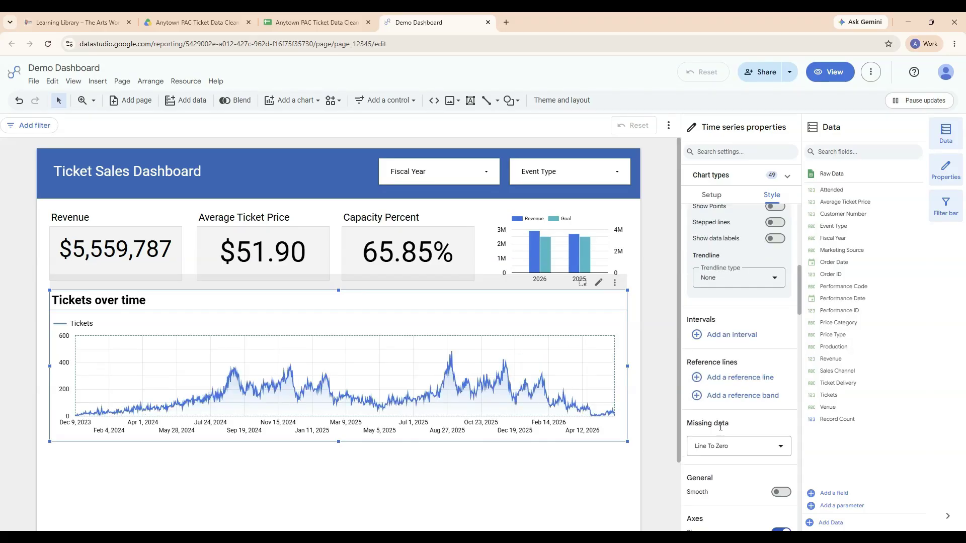
pyautogui.scroll(-8, 719, 413)
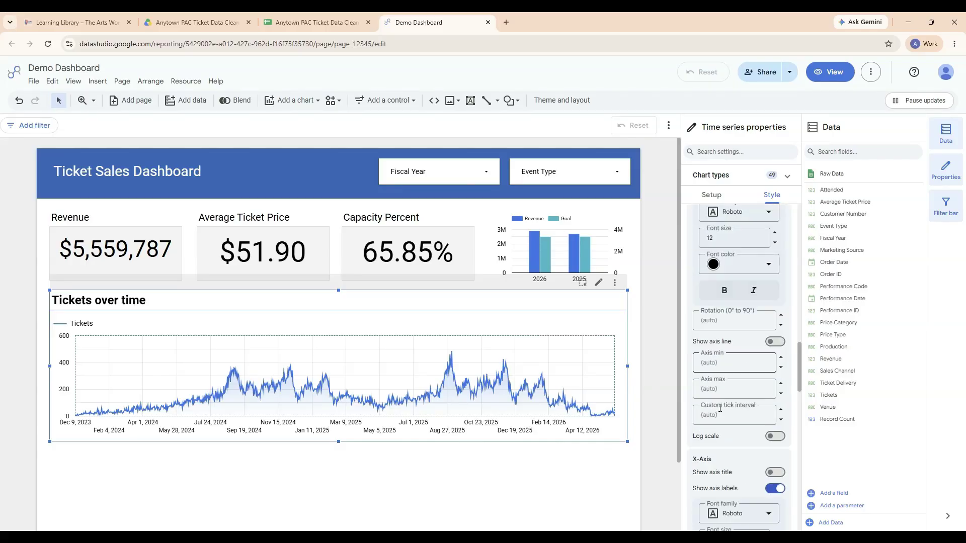
pyautogui.scroll(-6, 719, 411)
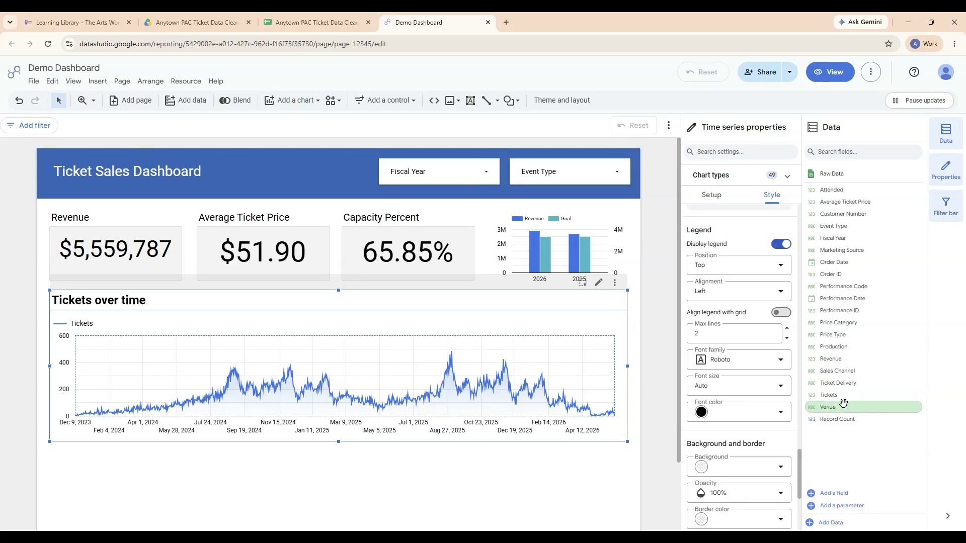
pyautogui.scroll(-3, 718, 421)
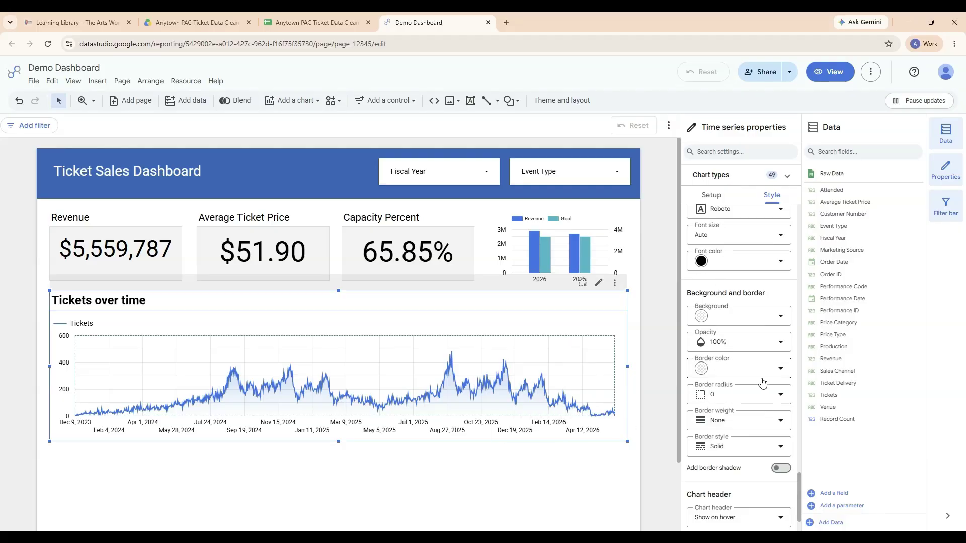
pyautogui.click(778, 372)
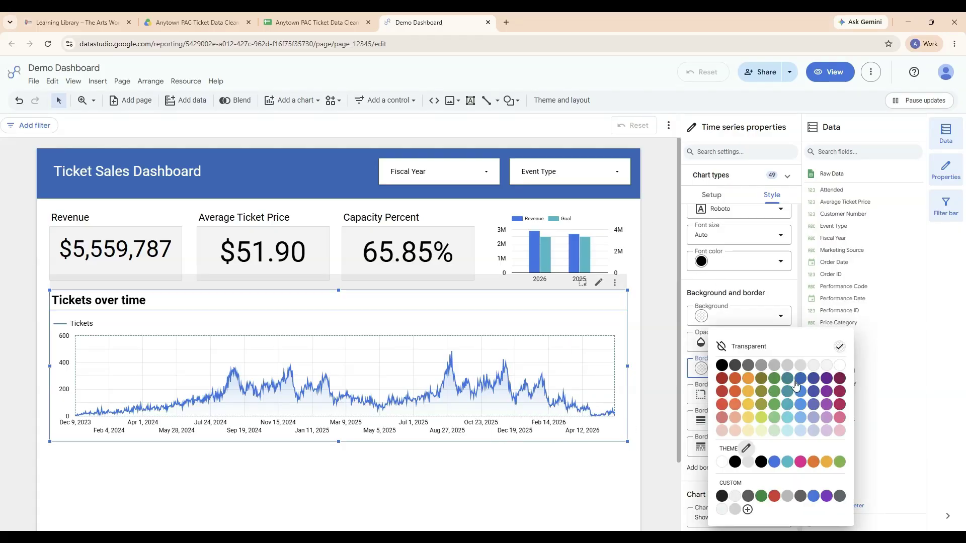
pyautogui.click(775, 461)
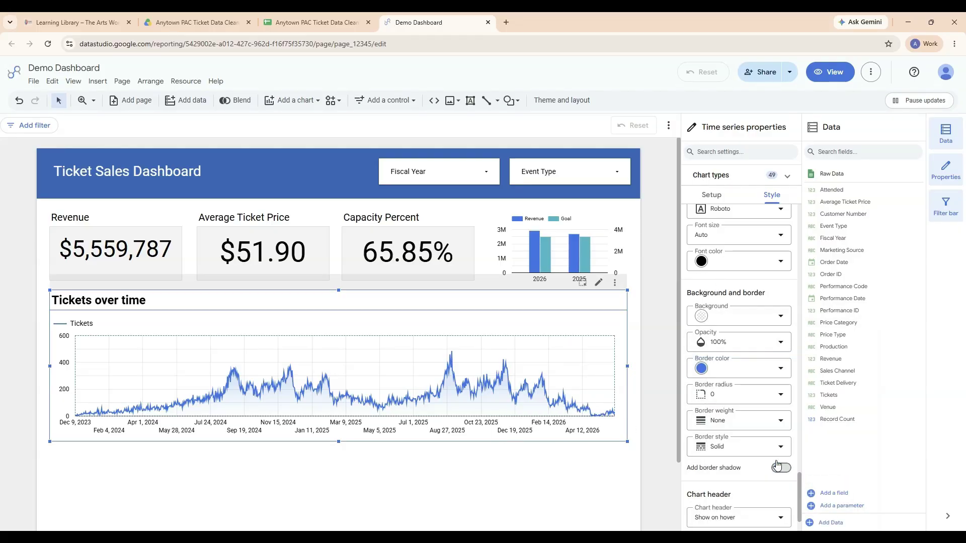
pyautogui.click(779, 425)
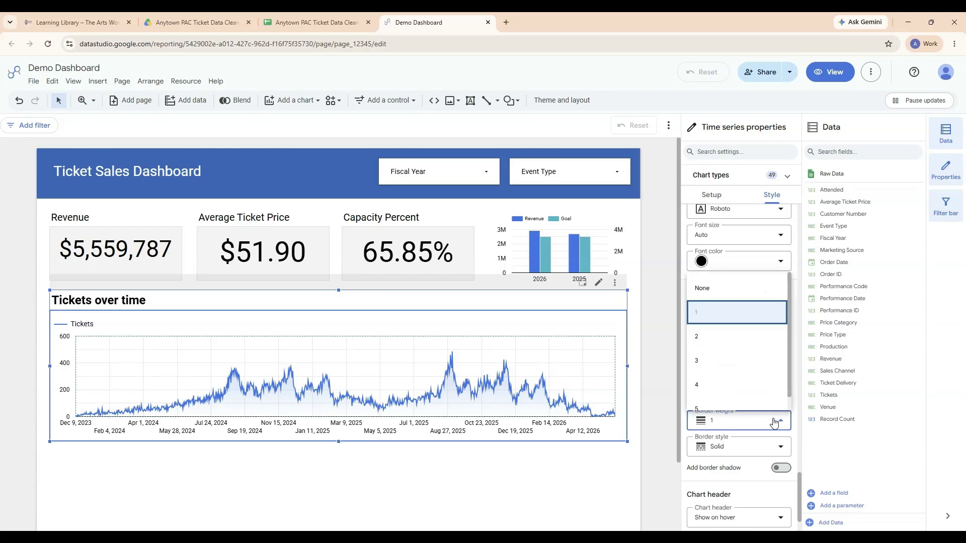
pyautogui.click(722, 341)
pyautogui.click(648, 453)
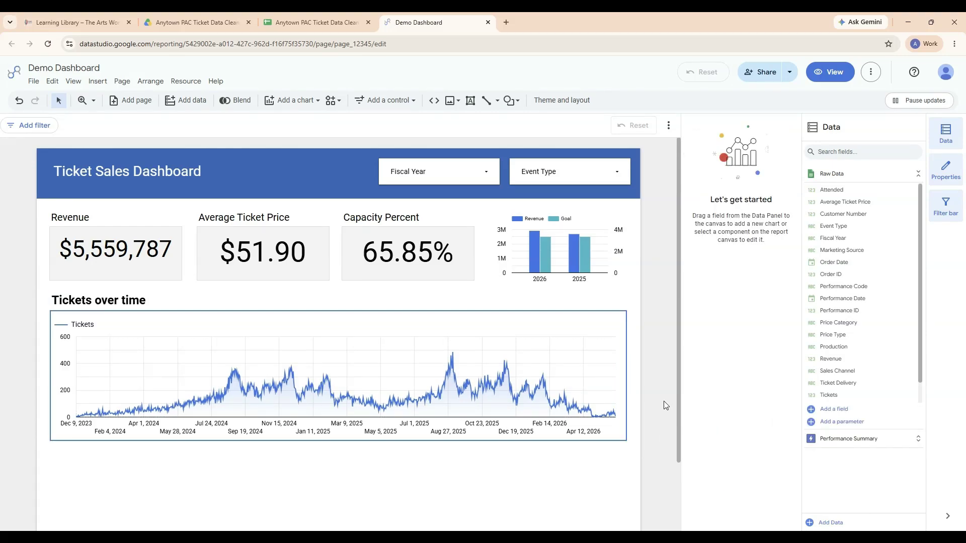
# Increase the height of the Tickets over time chart by extending its lower edge
pyautogui.scroll(-3, 663, 400)
pyautogui.scroll(2, 663, 400)
pyautogui.click(488, 408)
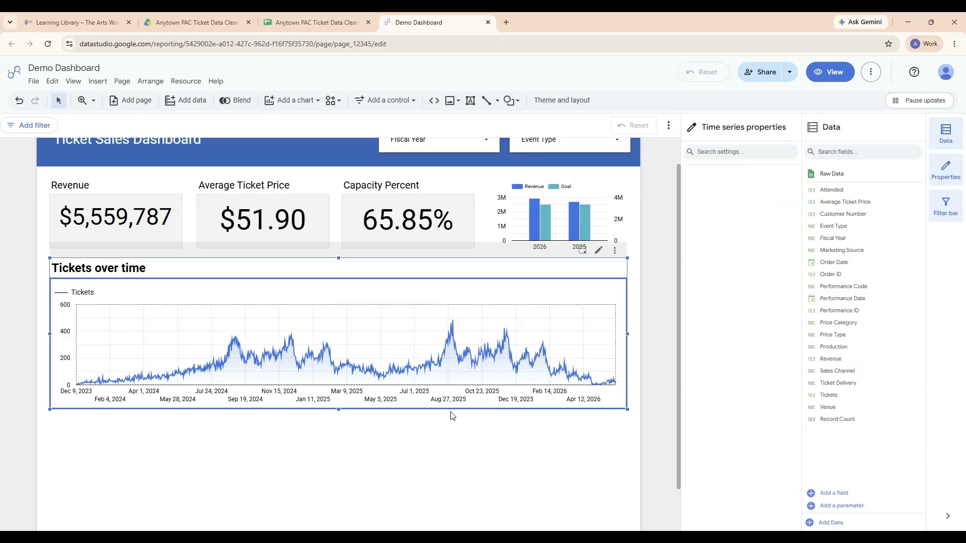
pyautogui.moveTo(334, 409); pyautogui.dragTo(335, 434)
pyautogui.click(646, 376)
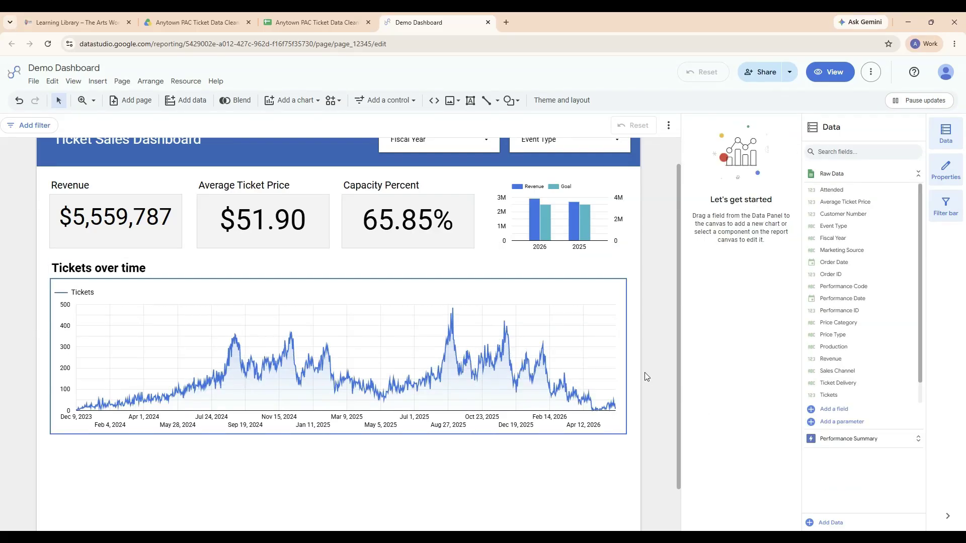
# Create a new filter for the Tickets over time chart and name it Paid Tickets
pyautogui.click(609, 296)
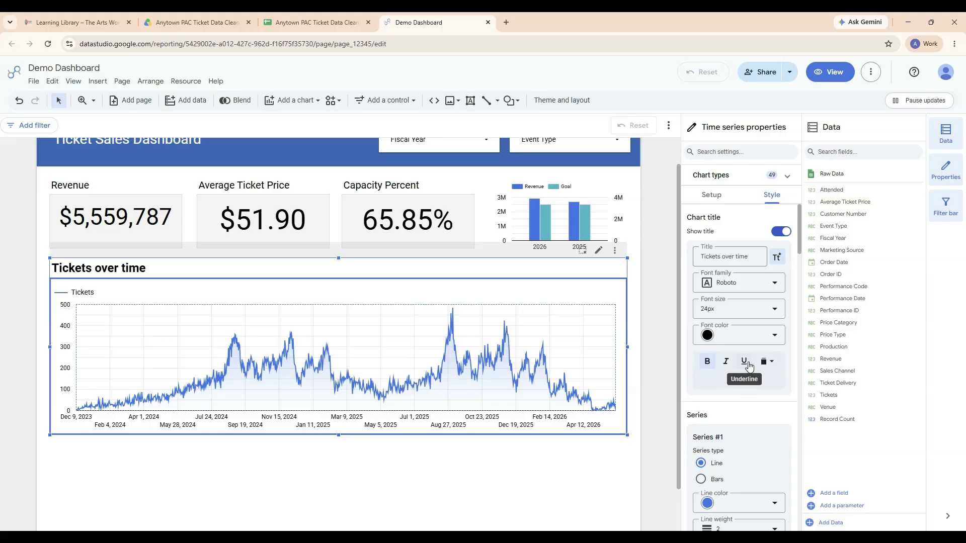
pyautogui.click(711, 202)
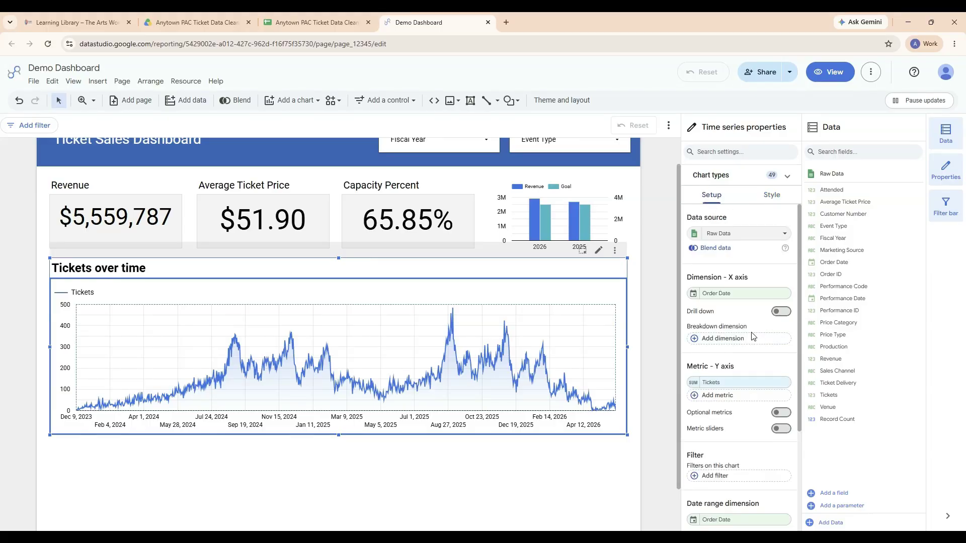
pyautogui.scroll(-2, 753, 336)
pyautogui.scroll(2, 757, 403)
pyautogui.click(739, 475)
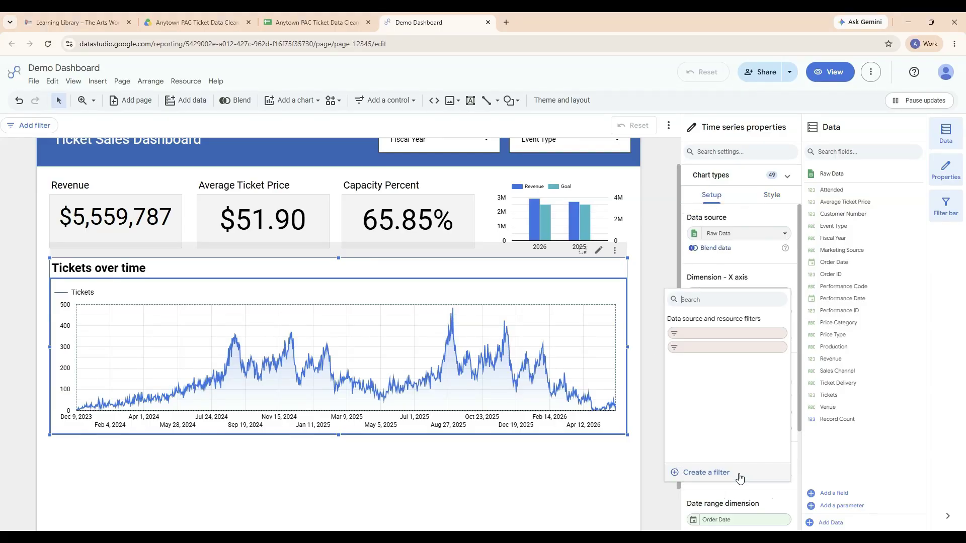
pyautogui.click(701, 473)
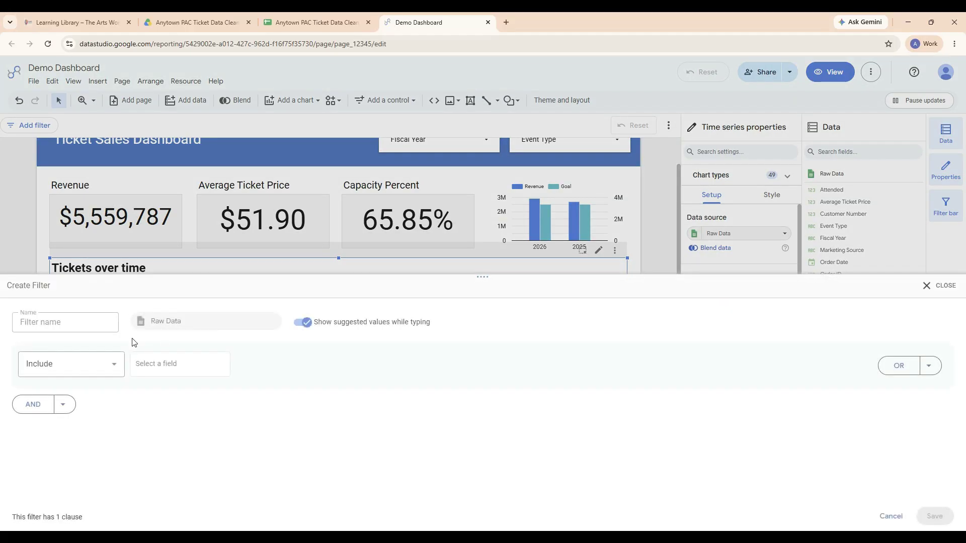
pyautogui.click(76, 326)
pyautogui.write('Pa')
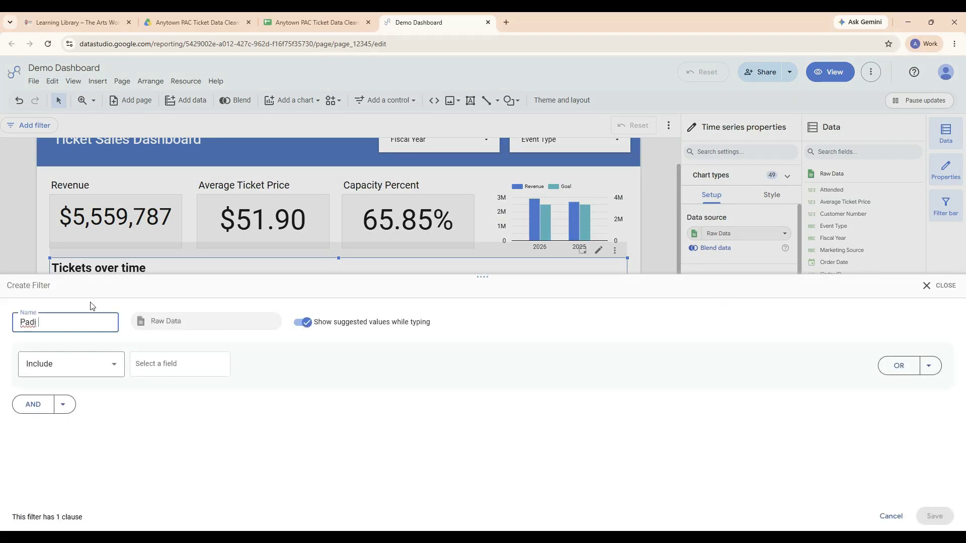
pyautogui.write('id Tickets')
# Define the Paid Tickets filter as an Exclude rule on Price Category with the Contains condition and save it
pyautogui.click(70, 364)
pyautogui.click(78, 416)
pyautogui.click(157, 373)
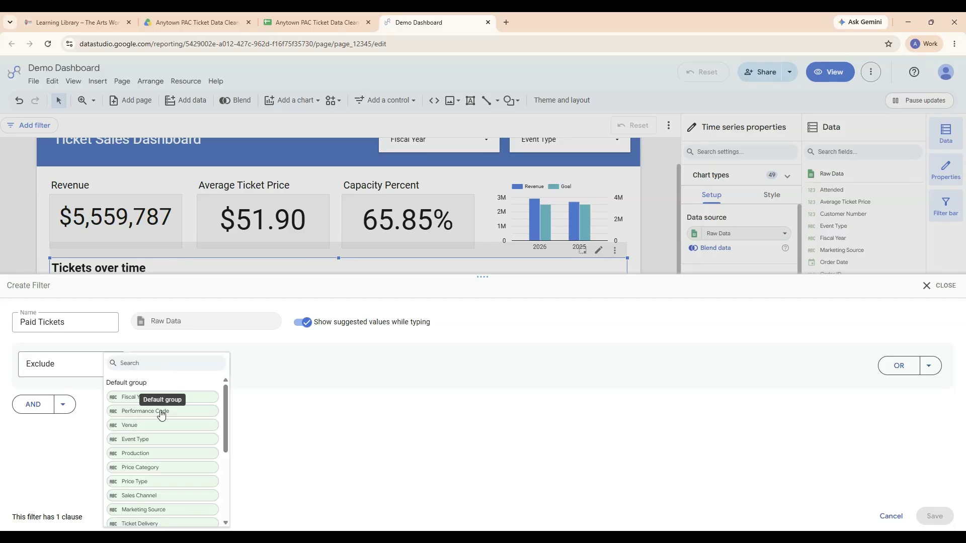
pyautogui.click(151, 467)
pyautogui.click(287, 364)
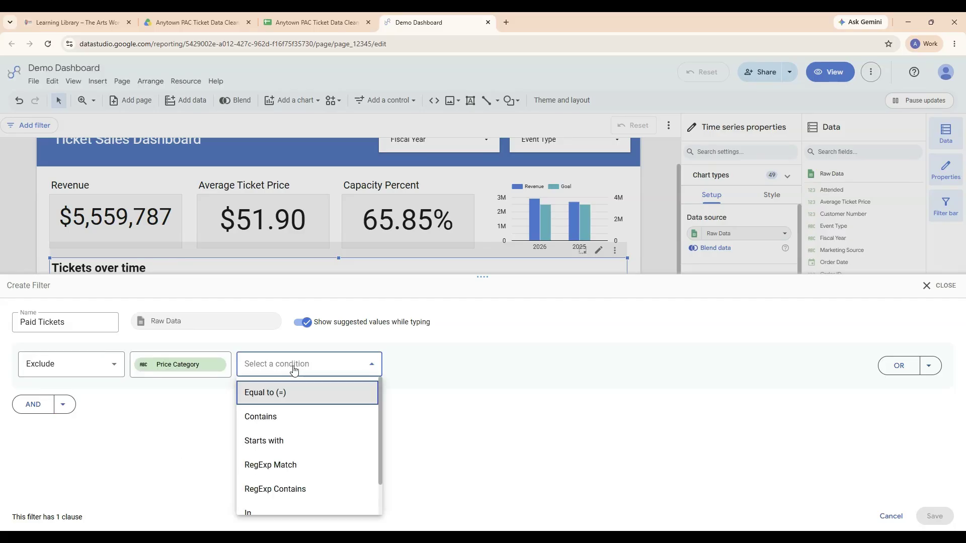
pyautogui.click(287, 416)
pyautogui.click(935, 516)
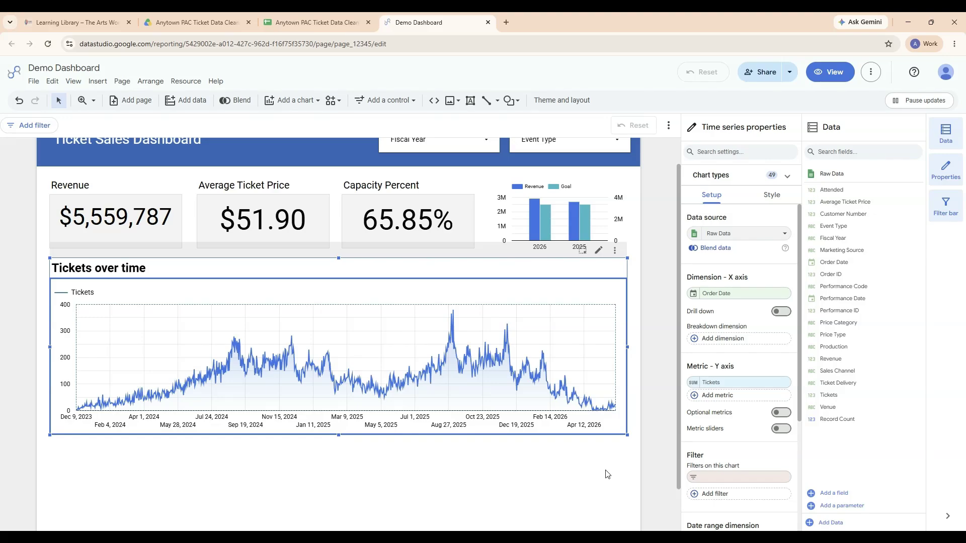
pyautogui.click(658, 442)
# Start a second filter on the Tickets over time chart that includes Order Date with the condition Is in the Last
pyautogui.click(617, 421)
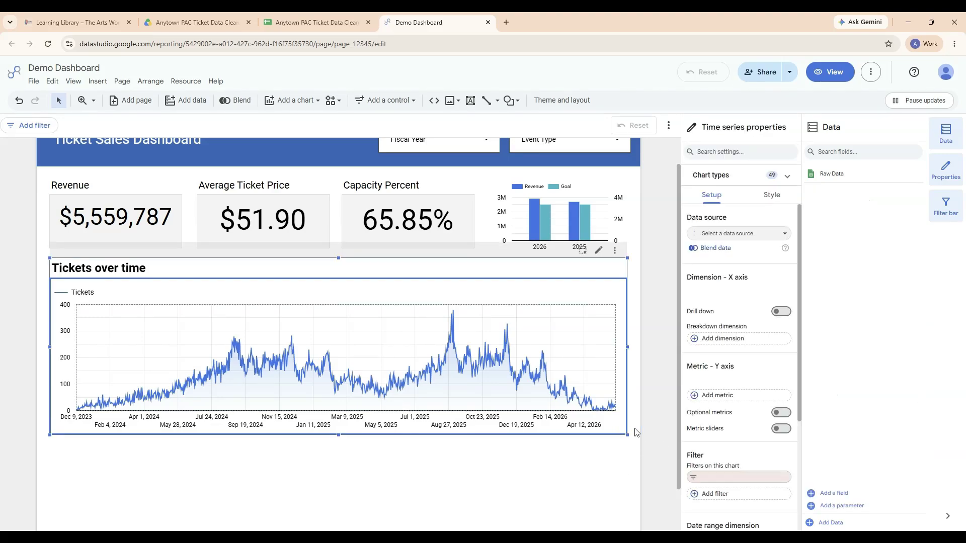
pyautogui.scroll(-3, 750, 438)
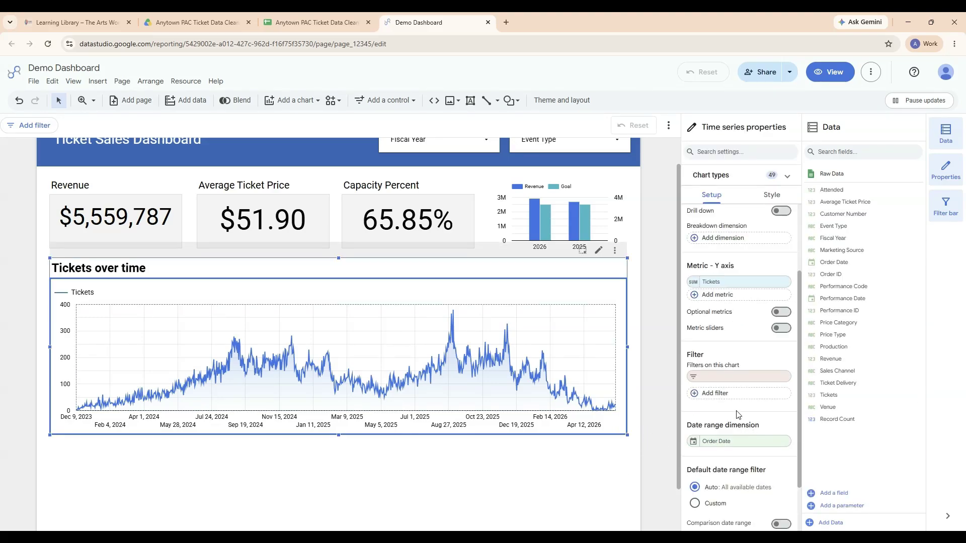
pyautogui.click(716, 392)
pyautogui.scroll(-5, 155, 482)
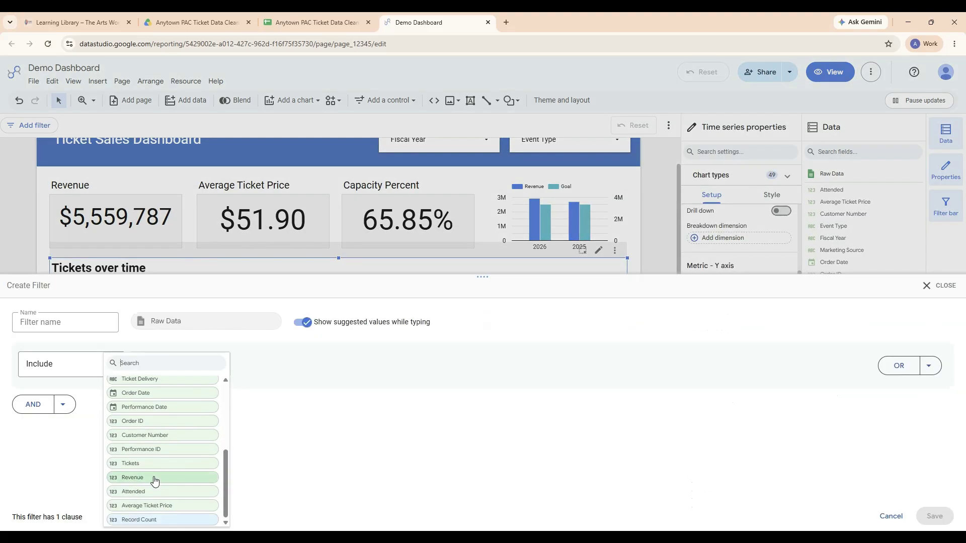
pyautogui.click(151, 393)
pyautogui.click(317, 365)
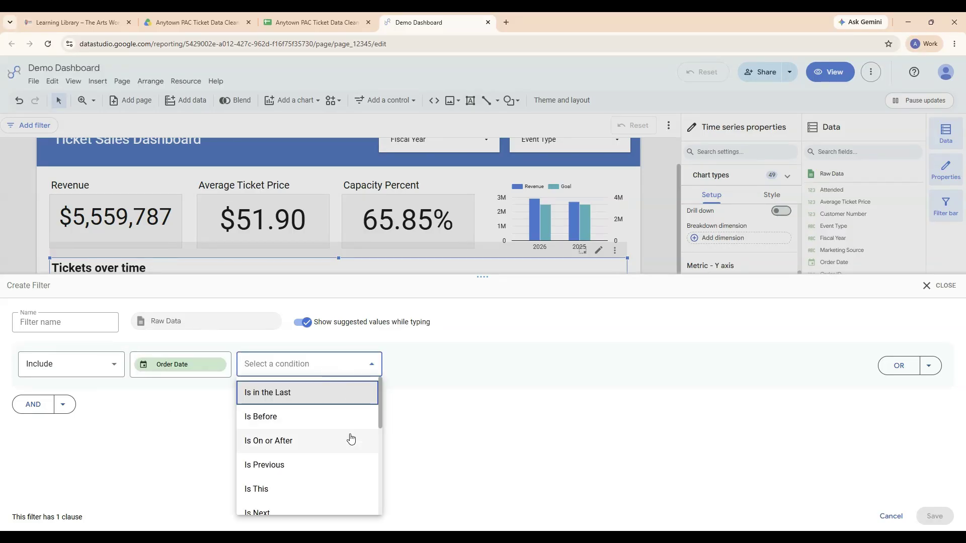
pyautogui.scroll(-2, 351, 440)
pyautogui.scroll(2, 350, 438)
pyautogui.scroll(-4, 350, 435)
pyautogui.scroll(3, 348, 441)
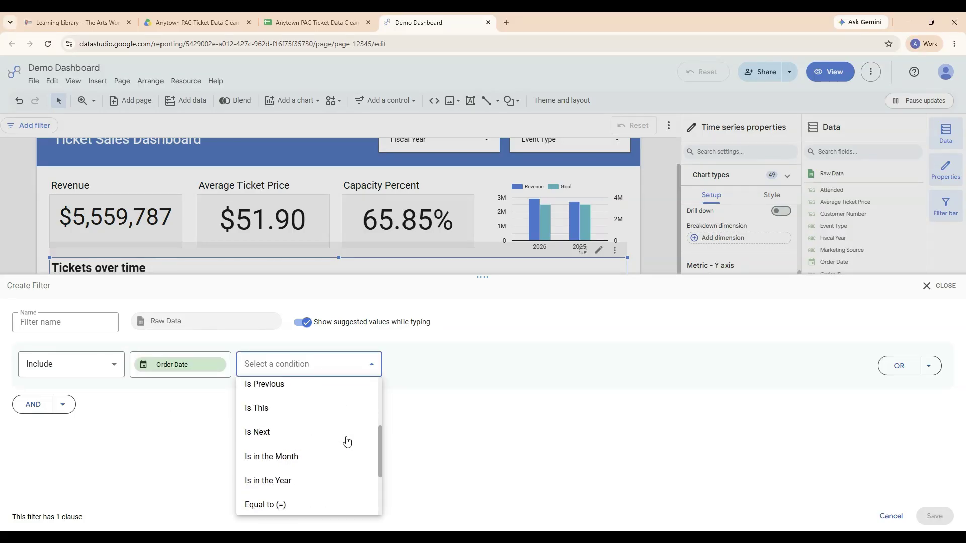
pyautogui.scroll(3, 346, 441)
pyautogui.click(293, 393)
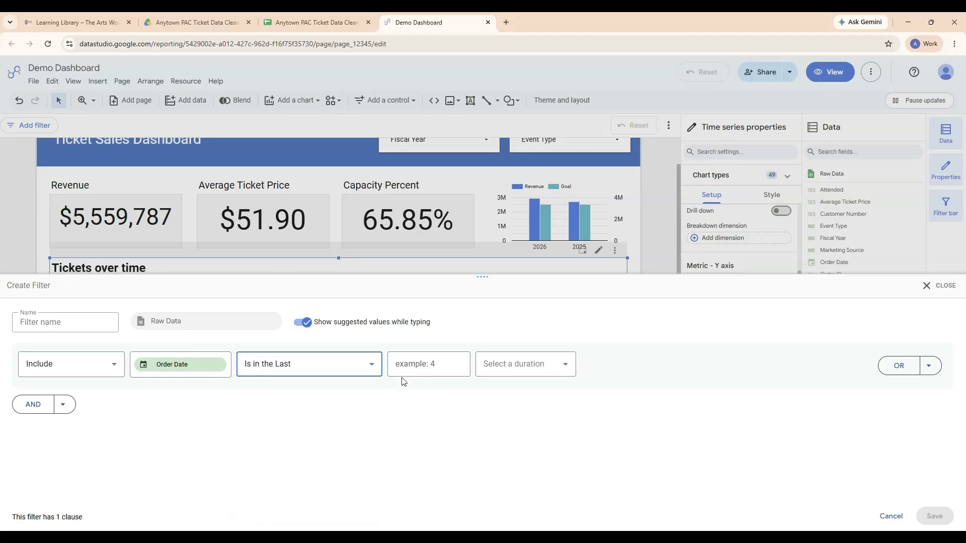
# Set the Order Date filter's duration to 12 Months and name the filter Last 12 Months
pyautogui.click(428, 364)
pyautogui.write('12')
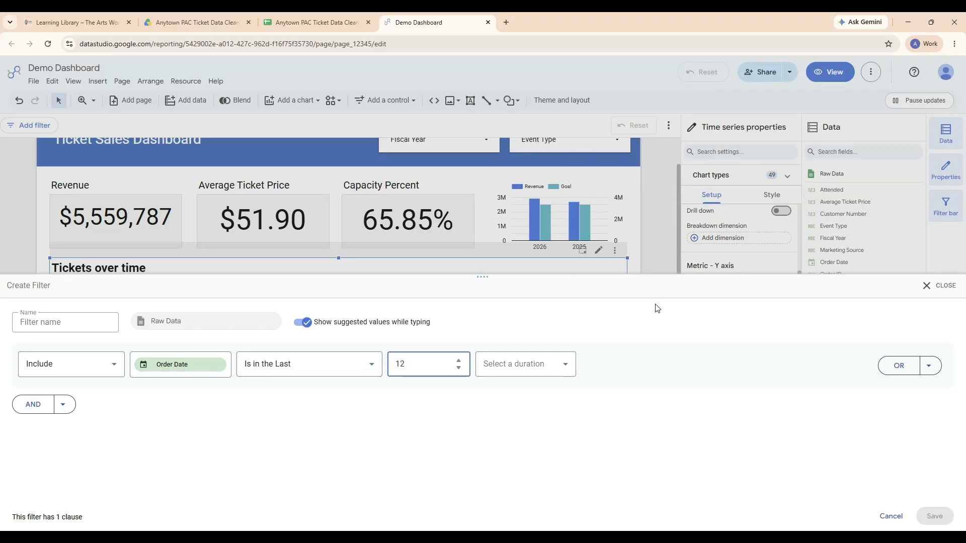
pyautogui.click(524, 363)
pyautogui.scroll(-3, 530, 412)
pyautogui.scroll(3, 530, 421)
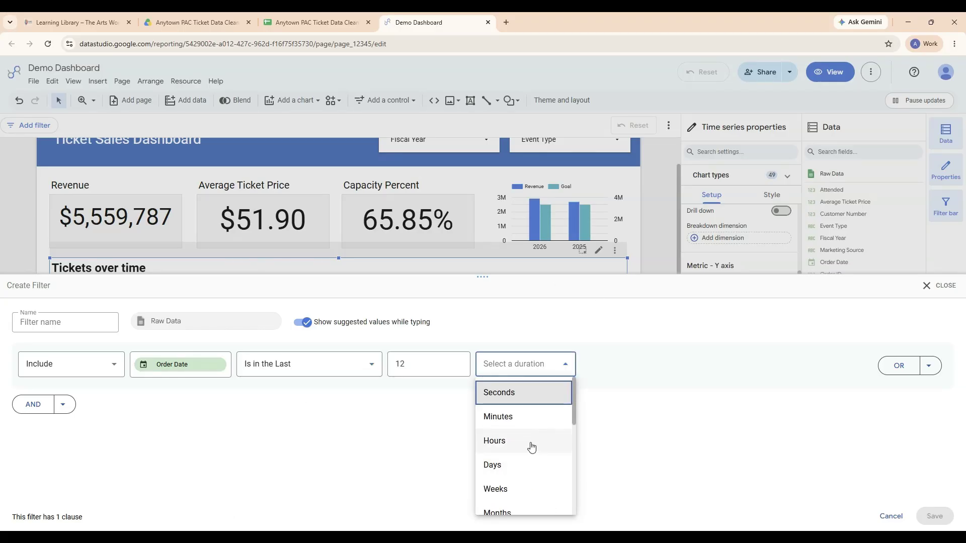
pyautogui.click(514, 509)
pyautogui.click(105, 306)
pyautogui.write('L')
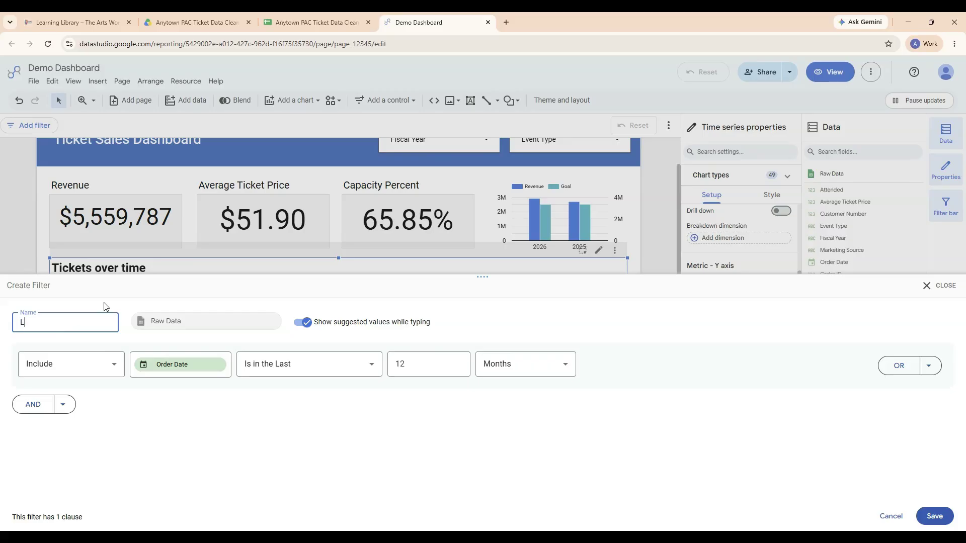
pyautogui.write('ast 12 Months')
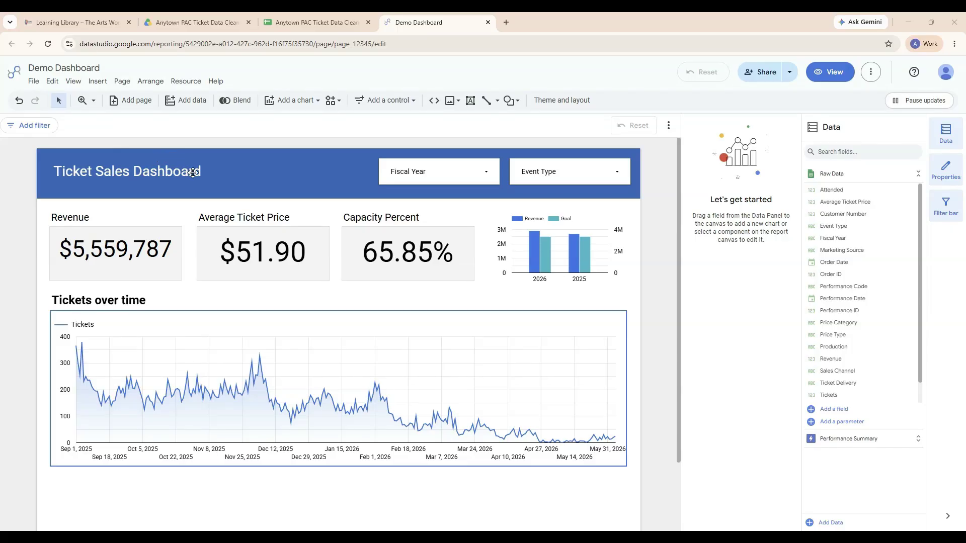
# Add a date range control to the header between the dashboard title and the Fiscal Year filter
pyautogui.click(387, 101)
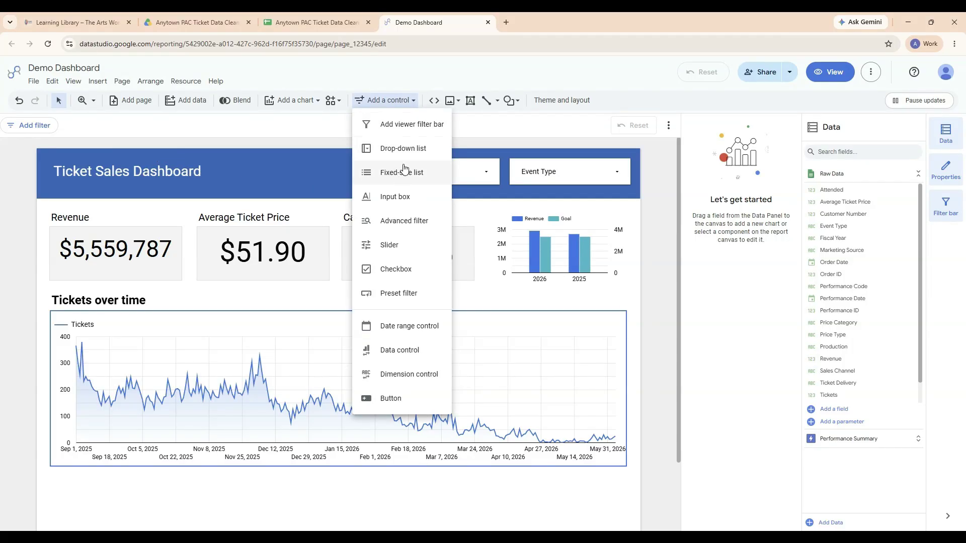
pyautogui.click(394, 335)
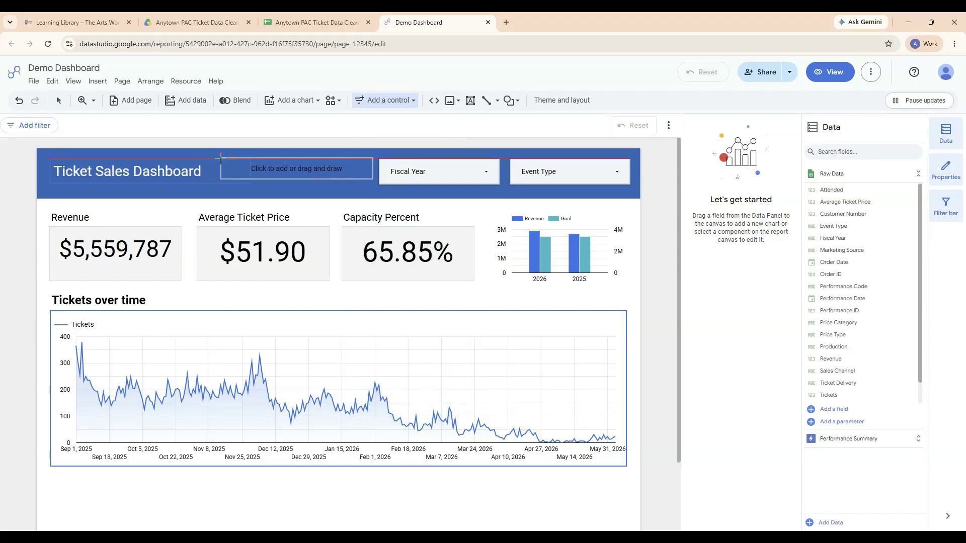
pyautogui.click(220, 159)
pyautogui.click(296, 174)
pyautogui.click(295, 174)
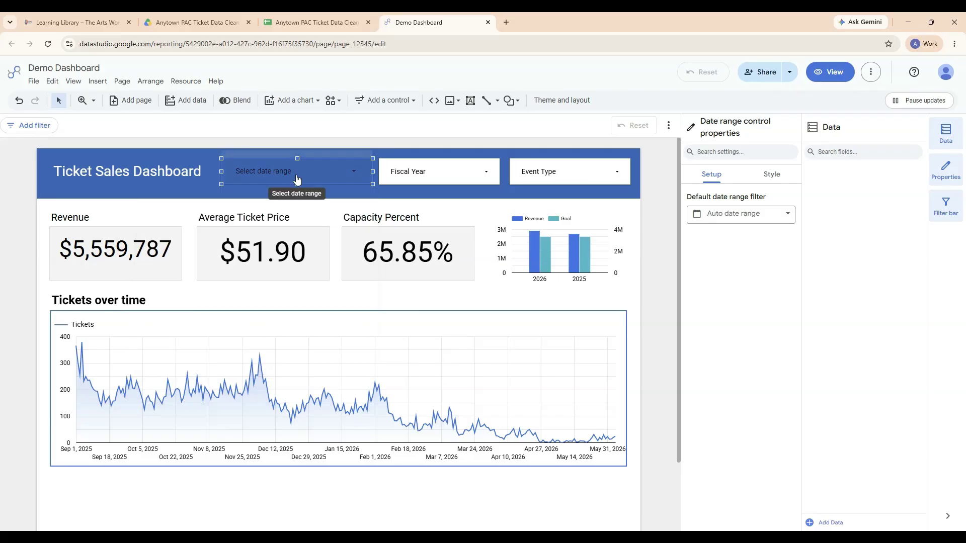
# Change the date range control's picker font color to white
pyautogui.click(779, 180)
pyautogui.click(760, 220)
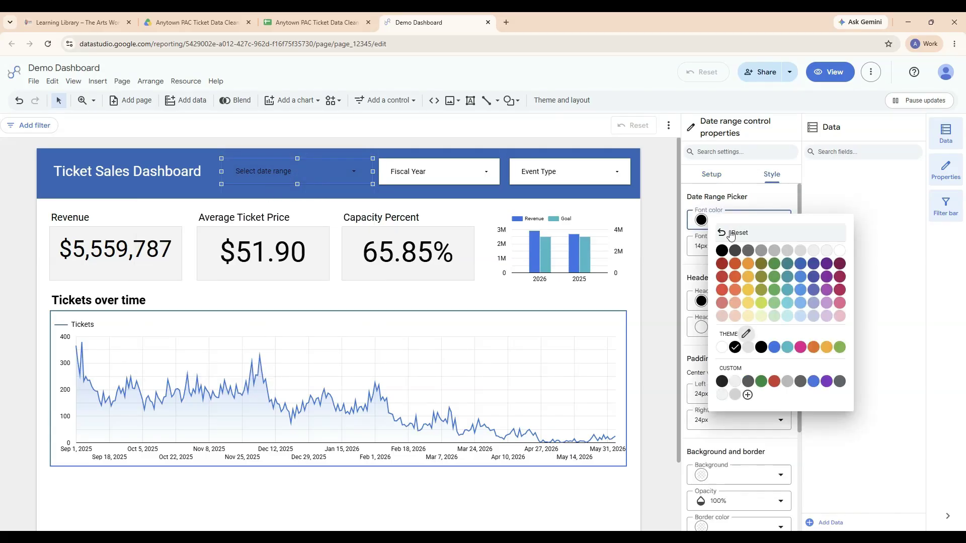
pyautogui.click(721, 349)
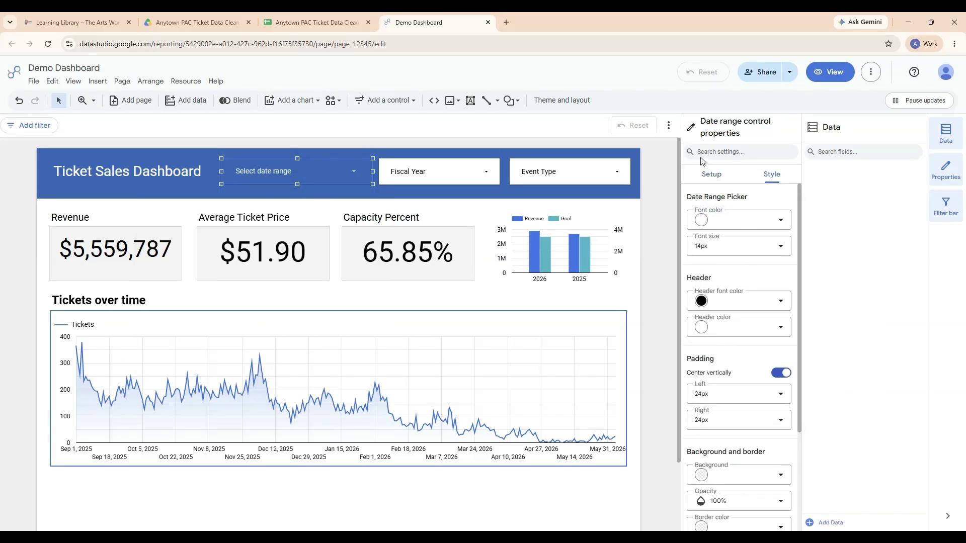
# Undo the date range control's font color change and set the control's background to white
pyautogui.click(19, 100)
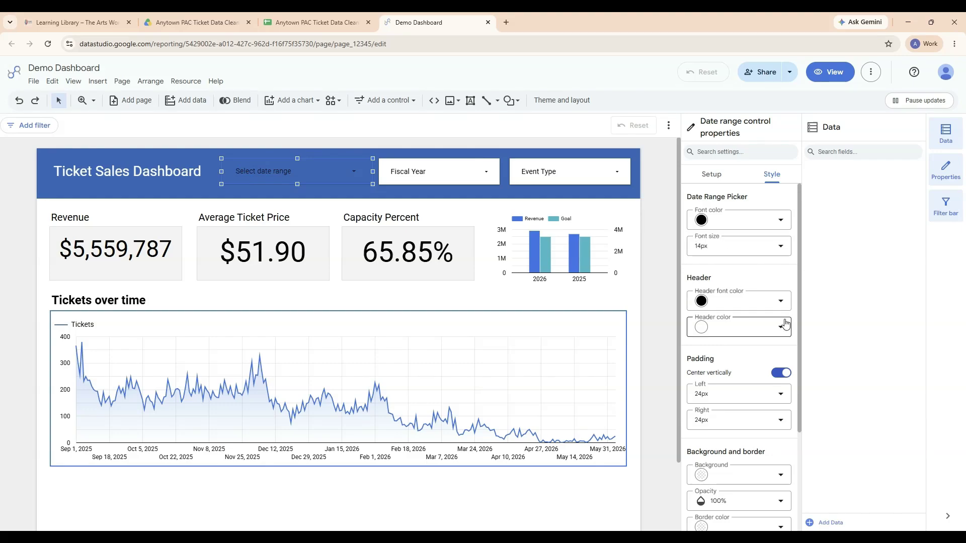
pyautogui.scroll(-1, 764, 352)
pyautogui.click(722, 429)
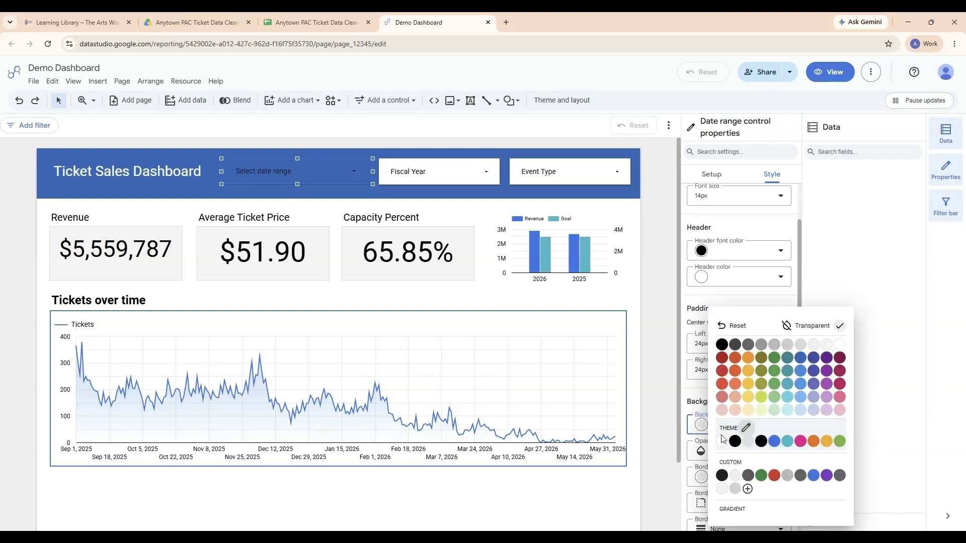
pyautogui.click(723, 441)
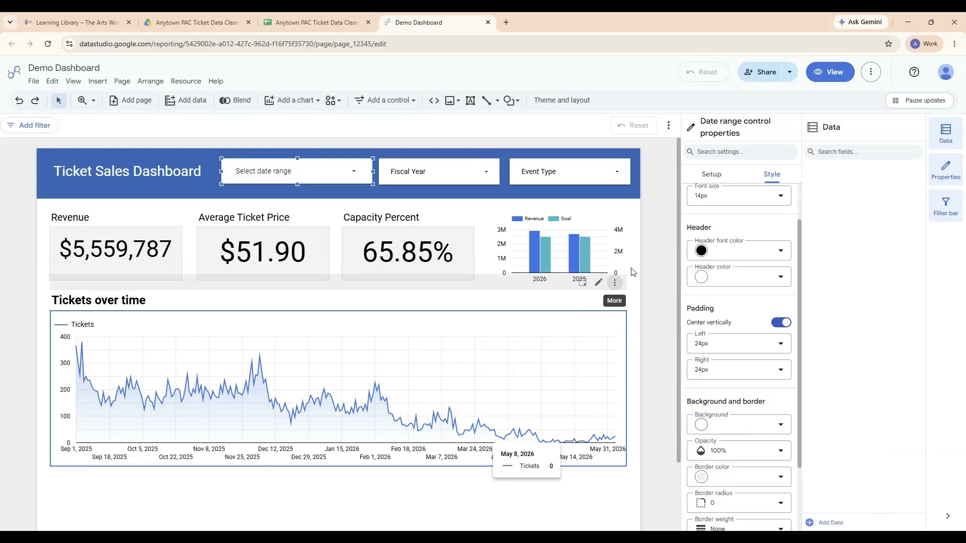
pyautogui.click(648, 236)
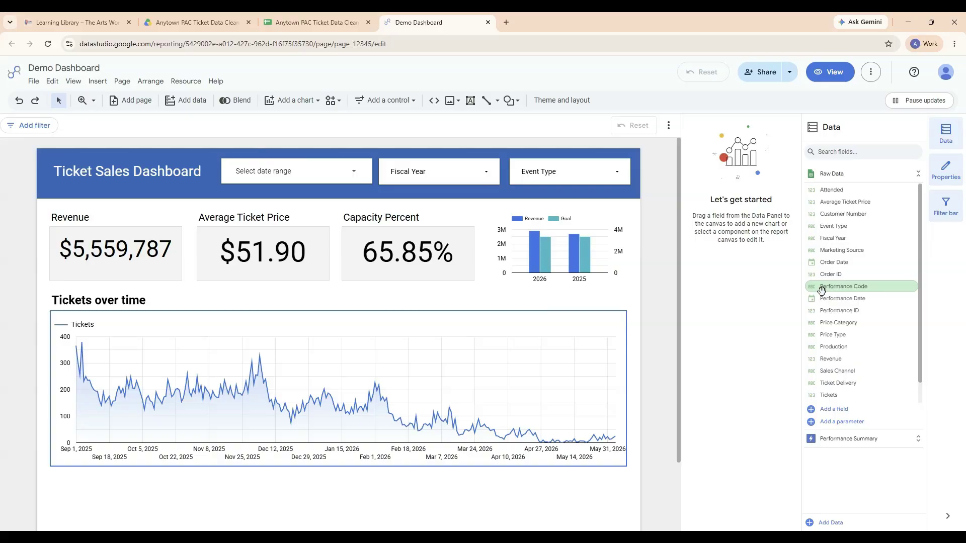
# Examine the Average Ticket Price scorecard's setup down to its date range dimension and default date range filter
pyautogui.click(290, 226)
pyautogui.scroll(-3, 738, 380)
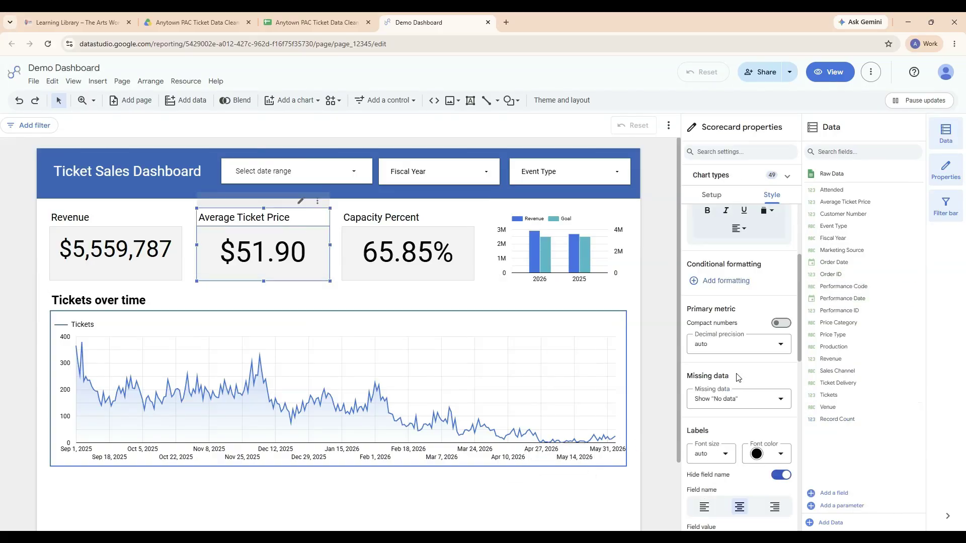
pyautogui.scroll(-1, 738, 380)
pyautogui.scroll(1, 736, 387)
pyautogui.click(711, 195)
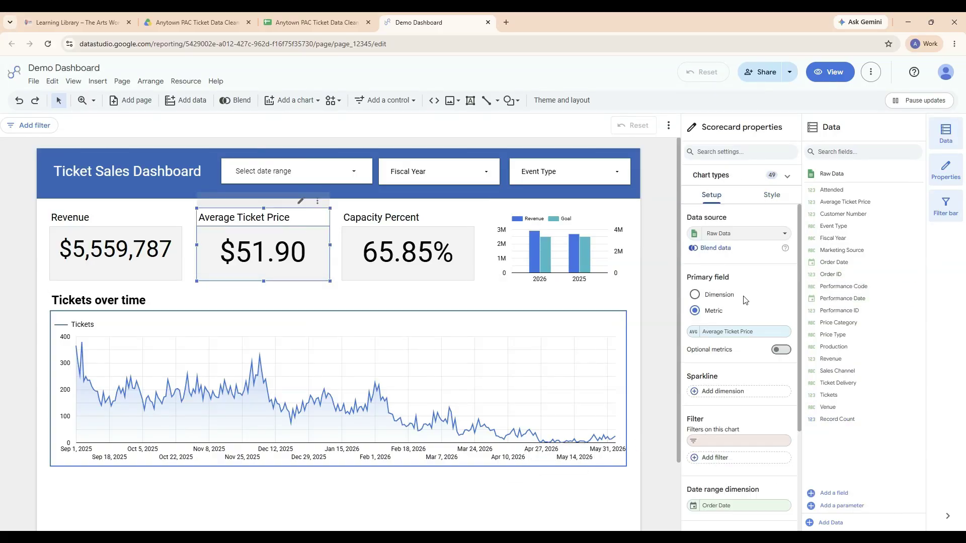
pyautogui.scroll(-3, 748, 342)
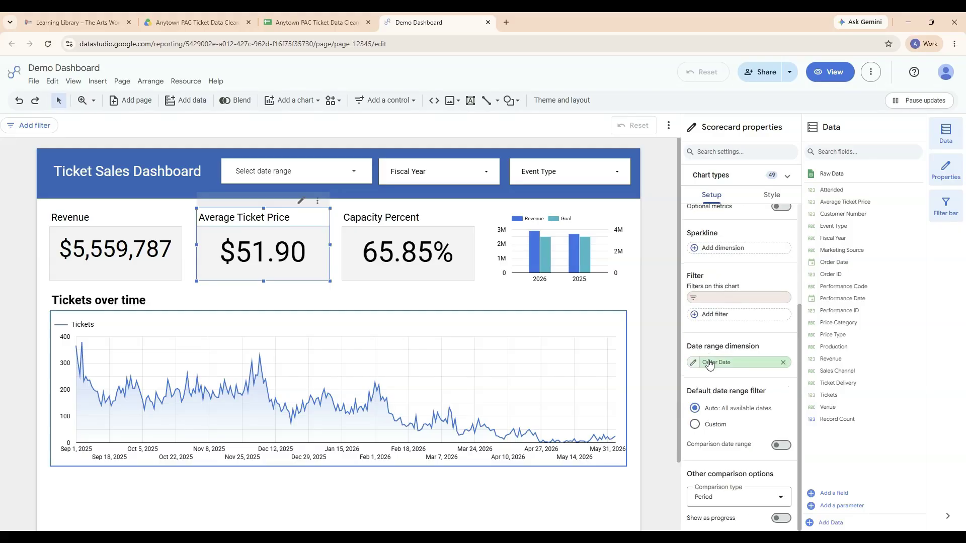
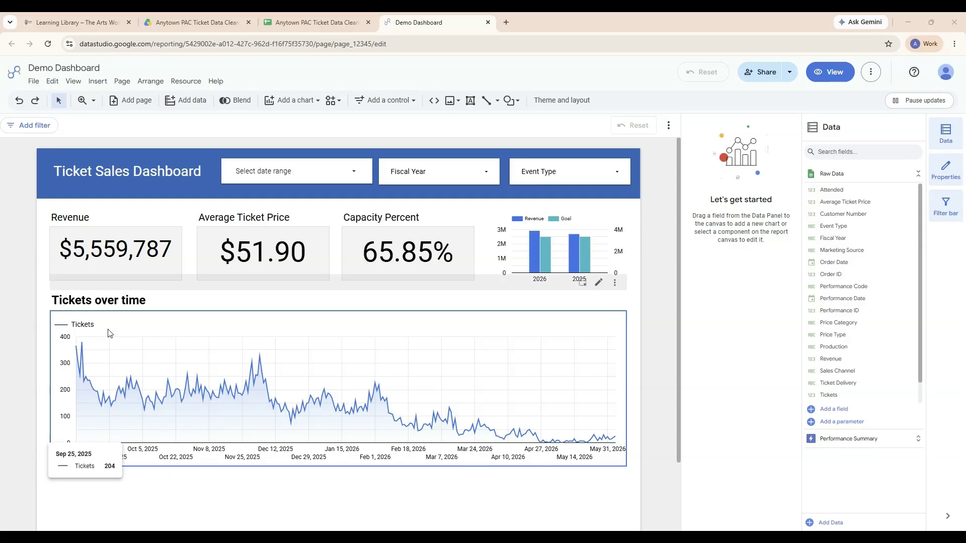
# Add a text box reading "Last Updated: 8/21/2026" beneath the dashboard title in the header
pyautogui.click(470, 103)
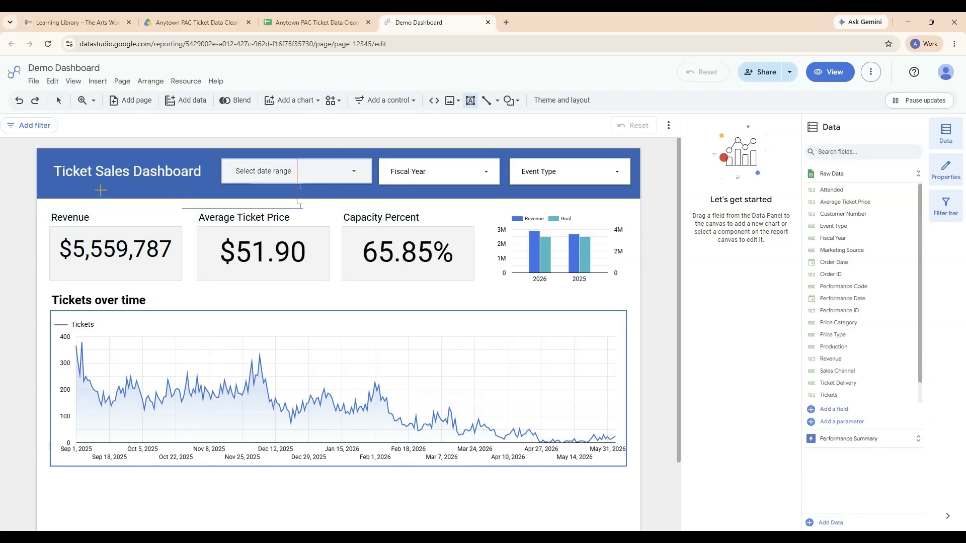
pyautogui.click(64, 189)
pyautogui.moveTo(64, 189); pyautogui.dragTo(53, 189)
pyautogui.click(20, 103)
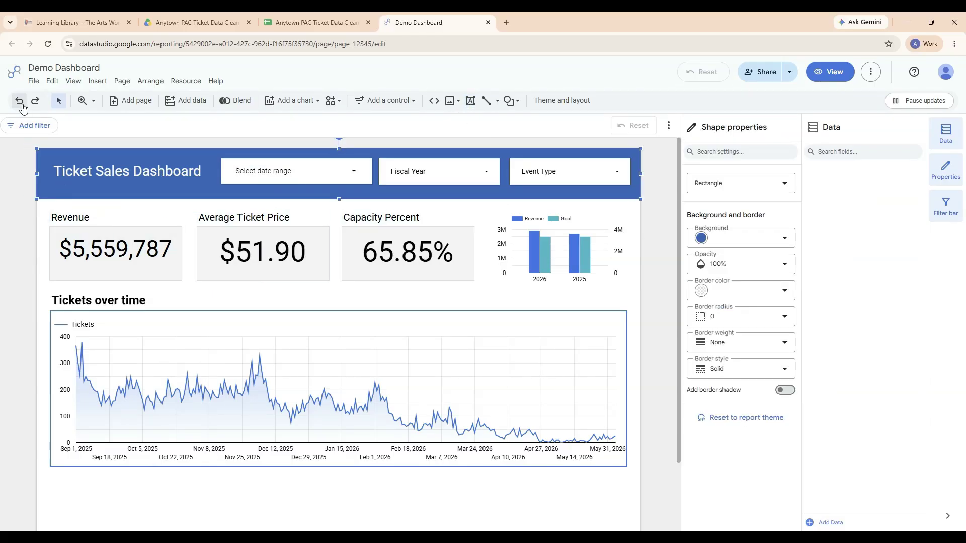
pyautogui.click(253, 202)
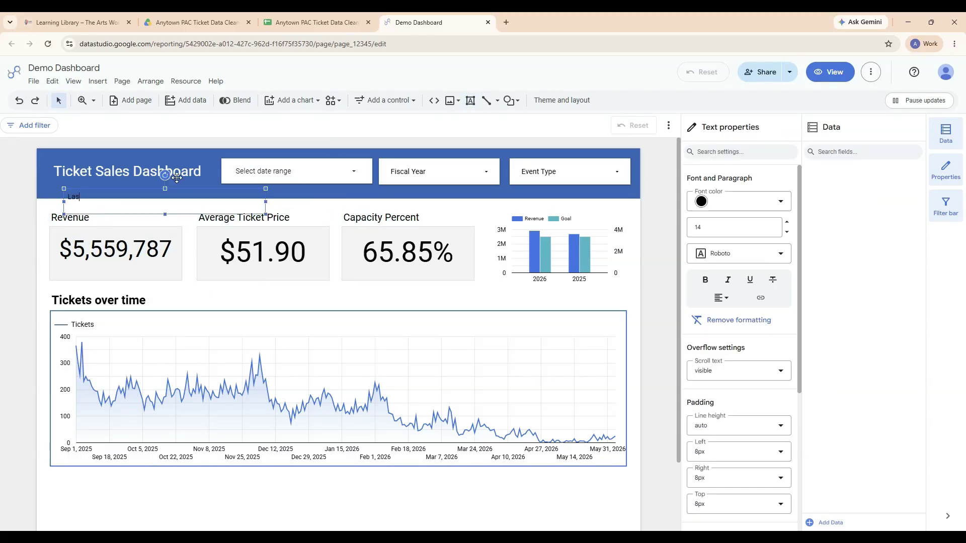
pyautogui.write('Last Updated: 8/21/2026')
pyautogui.moveTo(181, 189); pyautogui.dragTo(168, 181)
# Change the Last Updated text's font color to white and align the text box under the dashboard title
pyautogui.click(771, 201)
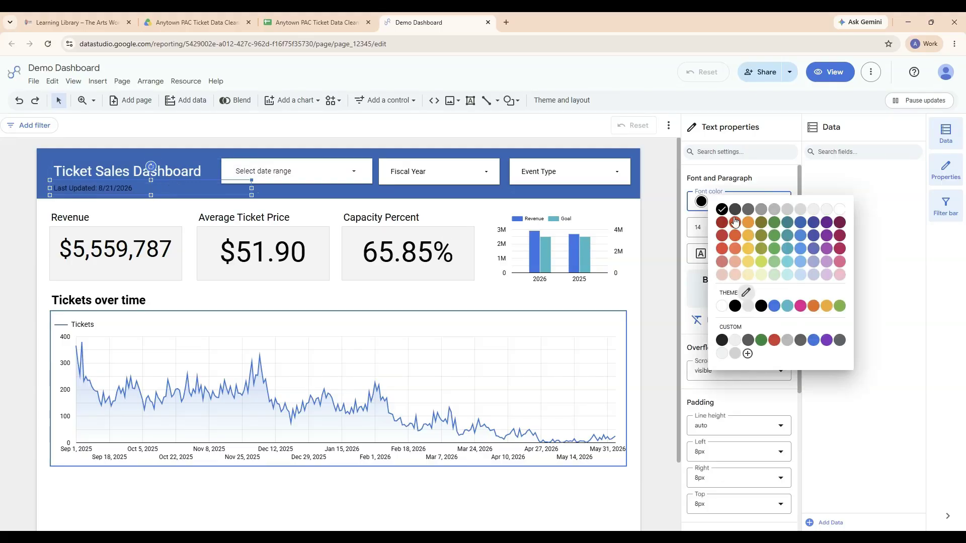
pyautogui.click(839, 211)
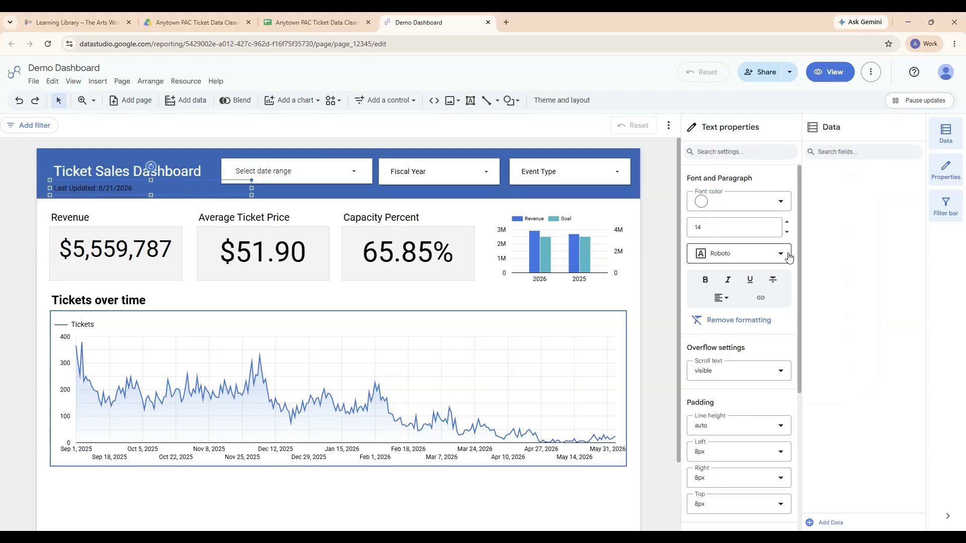
pyautogui.moveTo(168, 182); pyautogui.dragTo(171, 182)
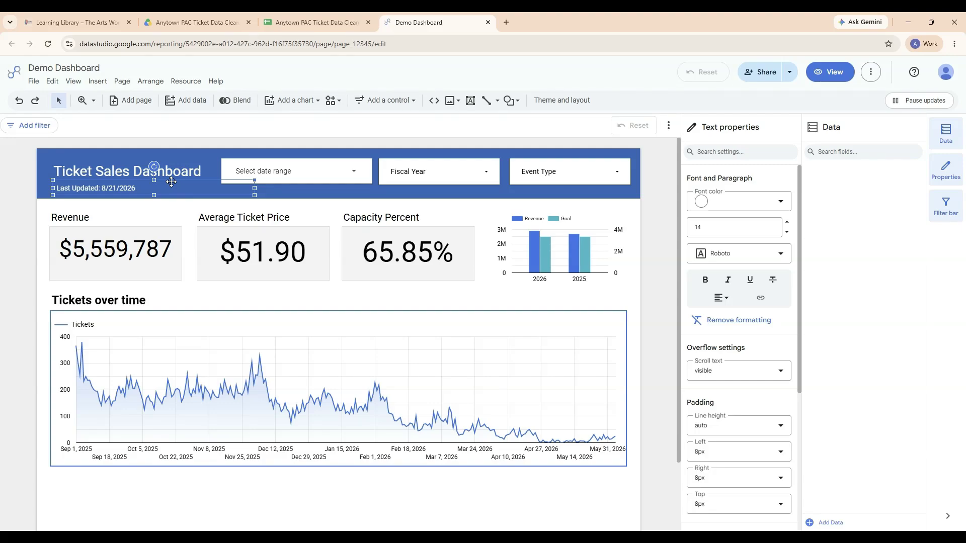
# Duplicate the Last Updated text box and move the copy to the bottom of the page below the Tickets over time chart
pyautogui.scroll(-1, 151, 327)
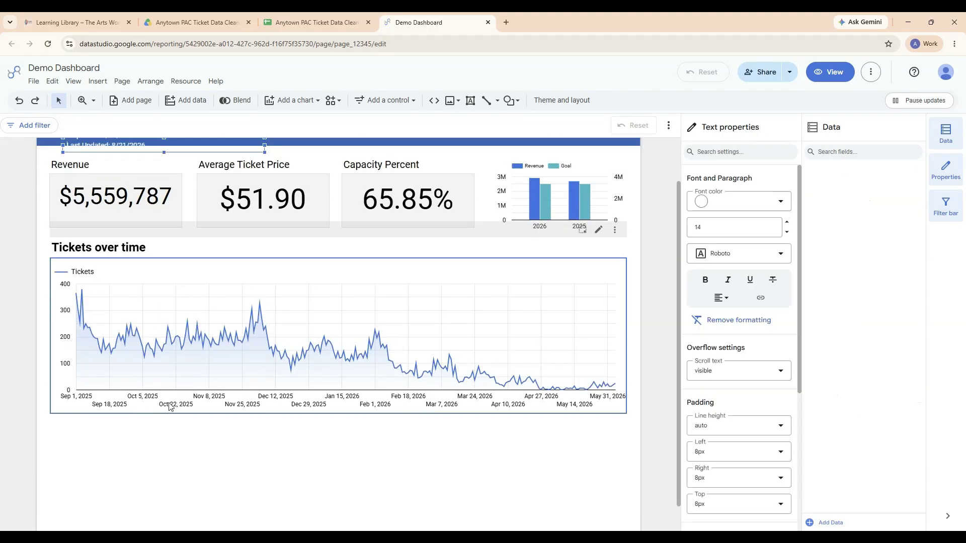
pyautogui.moveTo(179, 149); pyautogui.dragTo(170, 458)
pyautogui.scroll(-1, 170, 456)
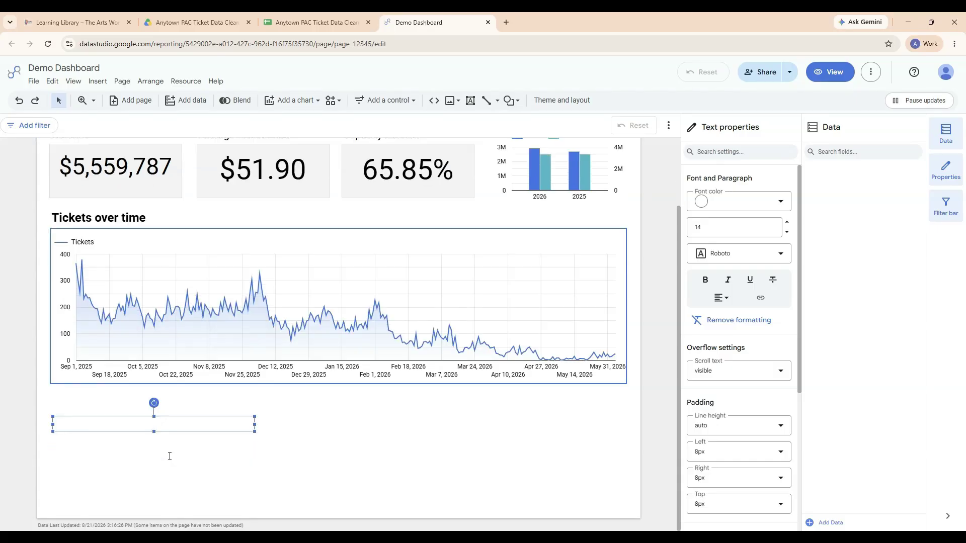
pyautogui.moveTo(168, 417); pyautogui.dragTo(166, 495)
pyautogui.moveTo(166, 495); pyautogui.dragTo(171, 495)
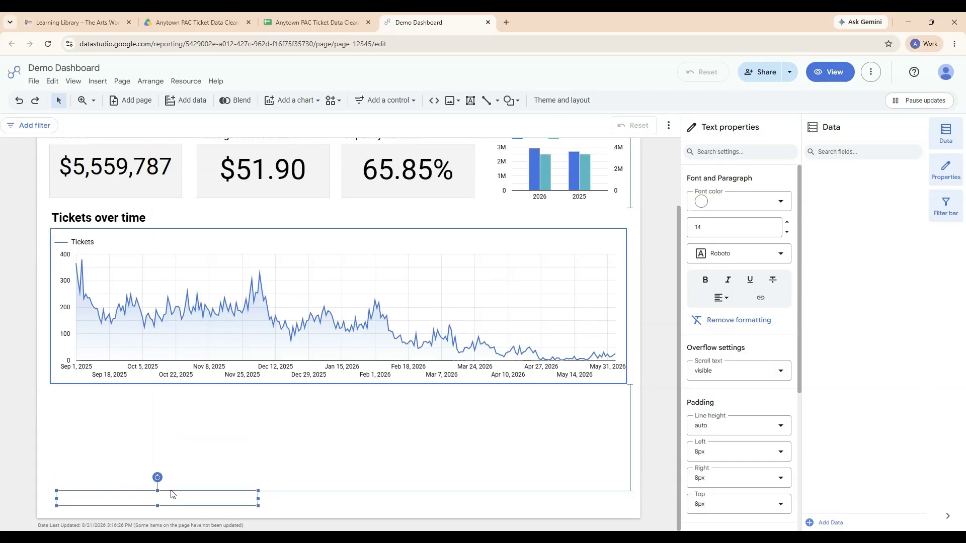
# Make the copied text box taller and wider, and change its font color to black
pyautogui.click(724, 201)
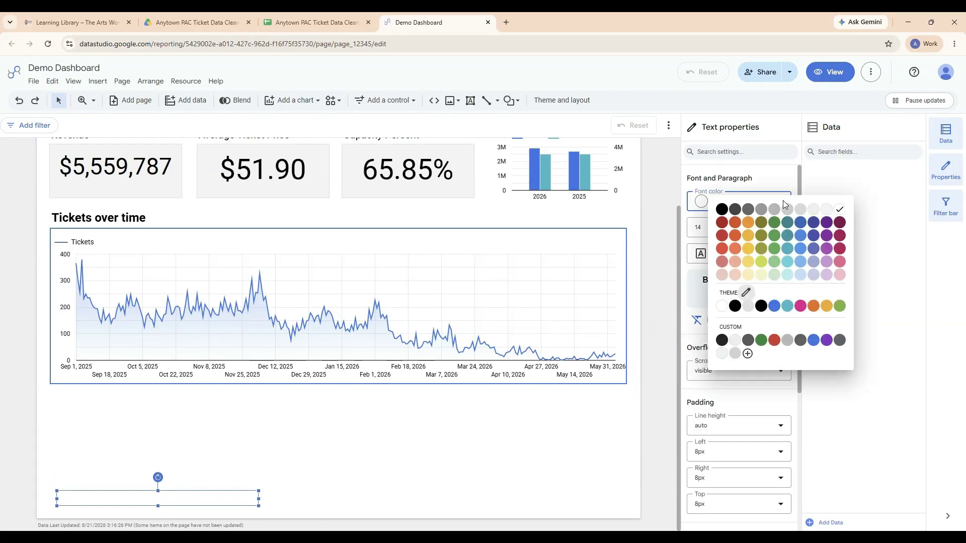
pyautogui.click(722, 213)
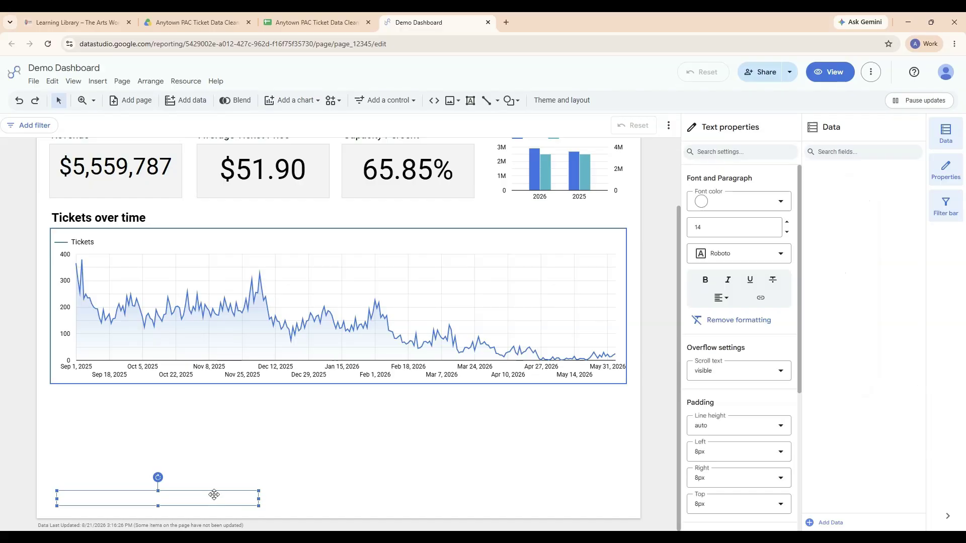
pyautogui.moveTo(158, 491); pyautogui.dragTo(158, 464)
pyautogui.moveTo(256, 486); pyautogui.dragTo(409, 485)
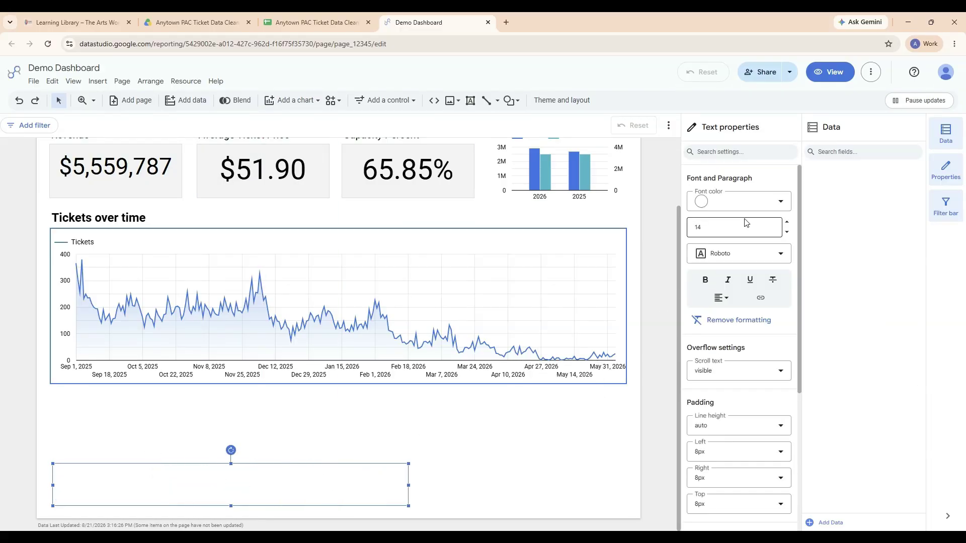
pyautogui.click(743, 202)
pyautogui.click(723, 211)
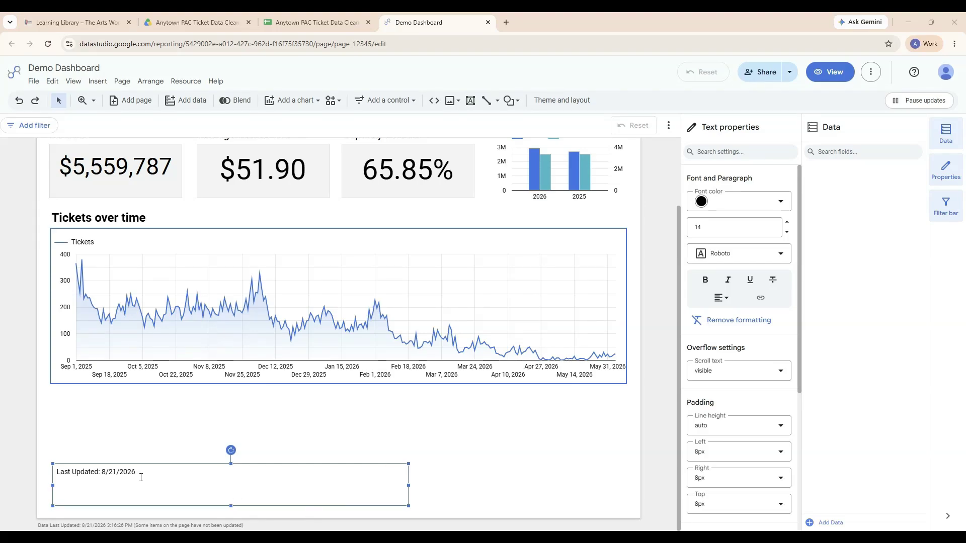
# Replace the copied Last Updated text with the label "Information and Definitions:"
pyautogui.moveTo(135, 472); pyautogui.dragTo(44, 470)
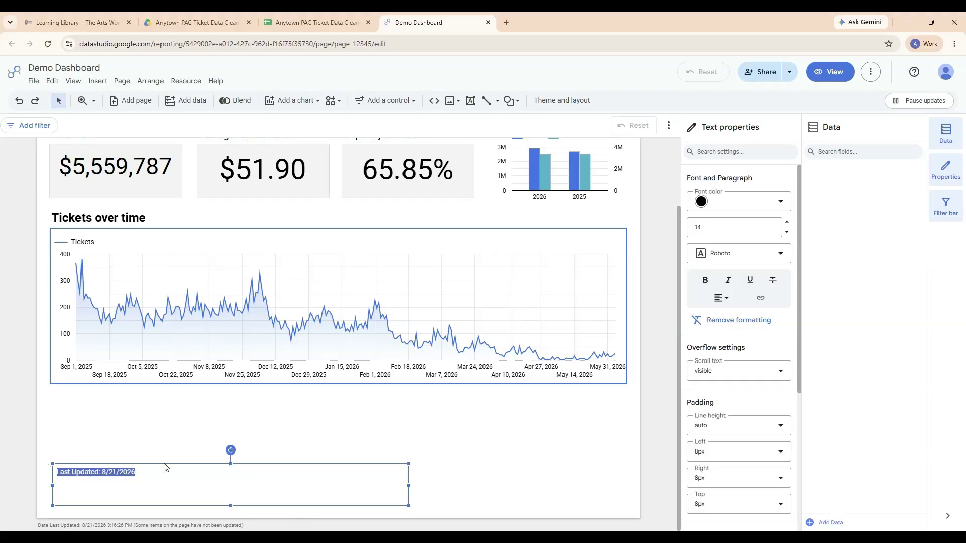
pyautogui.write('Information and')
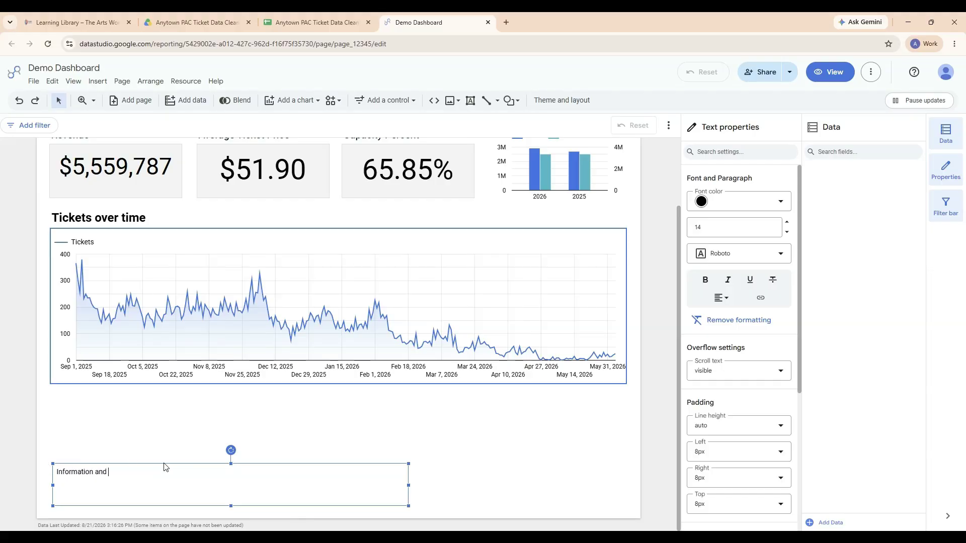
pyautogui.write(' Definitions:')
# Append "Data set spans fiscal years 2025 and 2026, ticket total includes comps, comps have been filtered out of the average ticket price and the tickets-over-time chart."
pyautogui.write('data set spans fiscal years 2025 and 2026, ticket total includes comps, comps have been filtered out of the average ticket price and the tickets-over-time chart.')
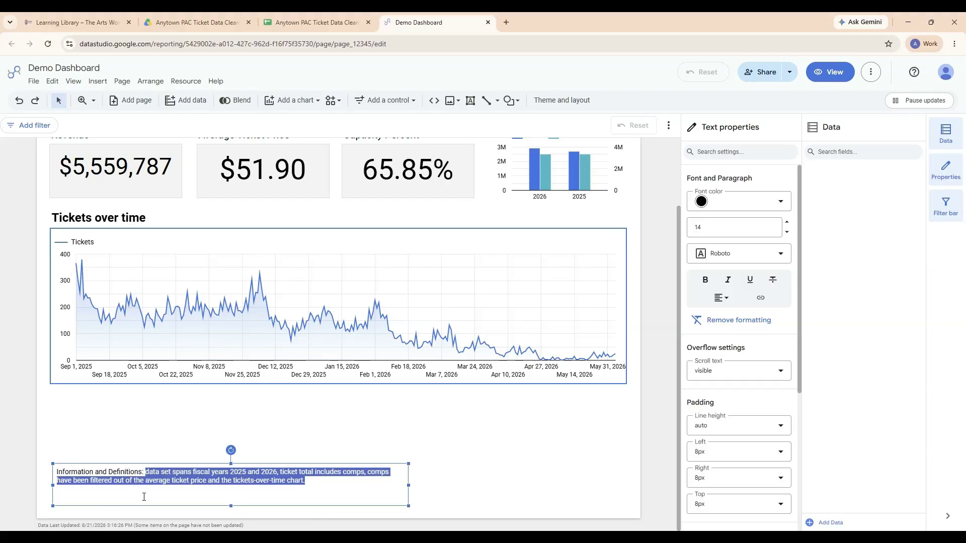
pyautogui.click(153, 472)
pyautogui.press('BackSpace')
pyautogui.write('D')
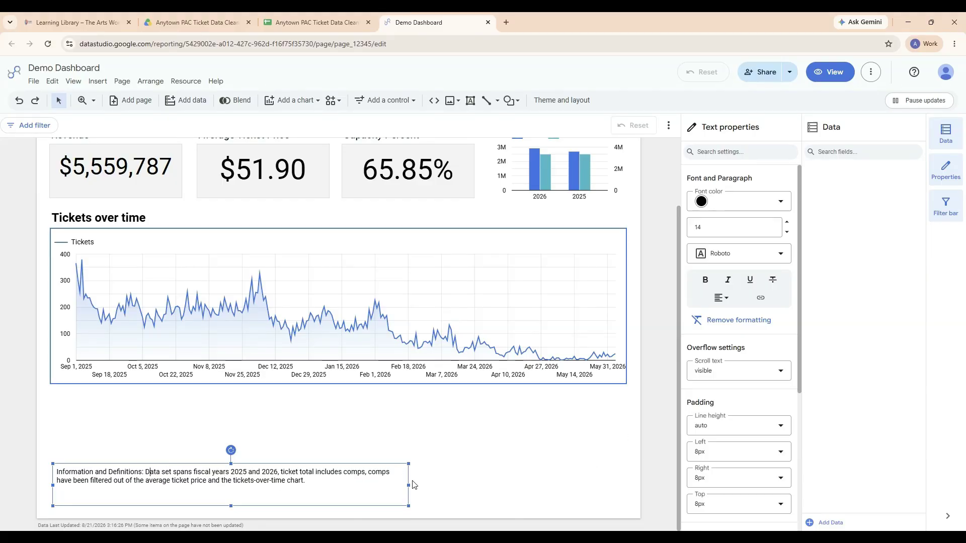
# Widen the definitions text box, reduce its height, and append "Capacity percent includes comps." to its text
pyautogui.moveTo(409, 485); pyautogui.dragTo(629, 481)
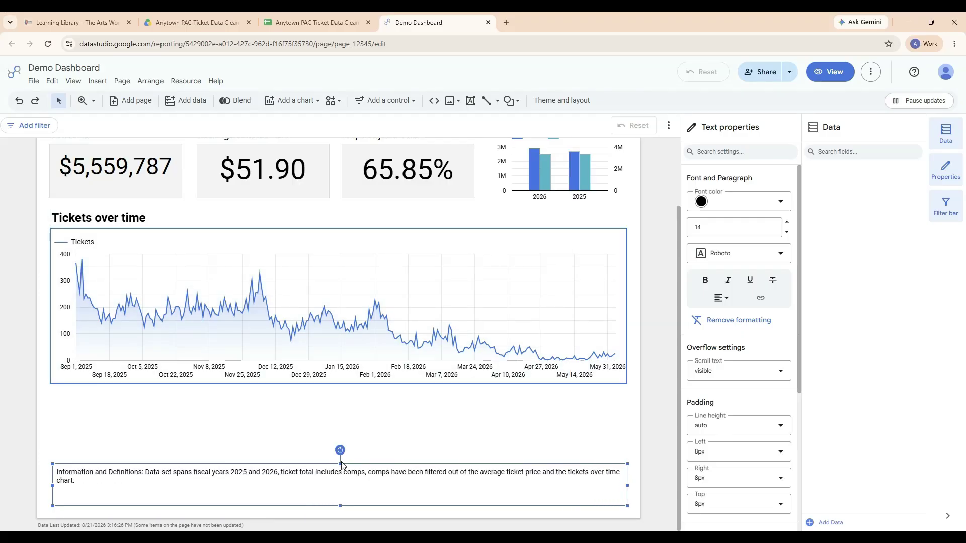
pyautogui.moveTo(341, 462); pyautogui.dragTo(341, 472)
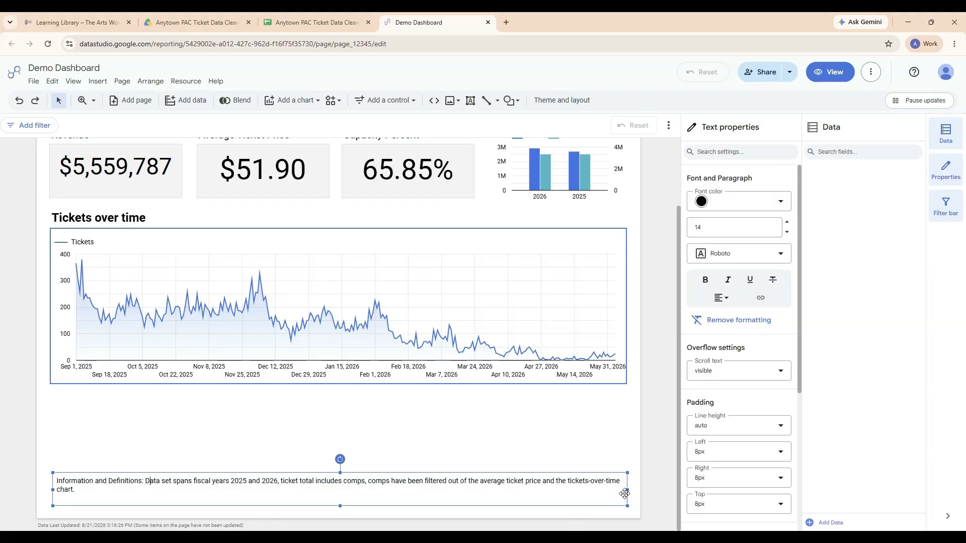
pyautogui.moveTo(627, 490); pyautogui.dragTo(542, 490)
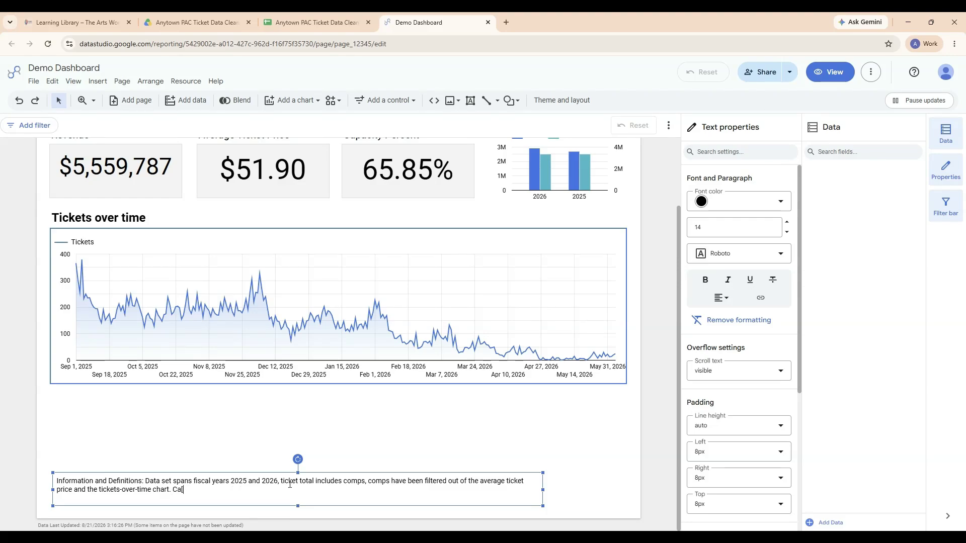
pyautogui.write('ercent includes comps.')
pyautogui.click(601, 455)
# Switch the report to view mode and limit the Fiscal Year filter to 2026 by excluding 2025
pyautogui.scroll(2, 633, 467)
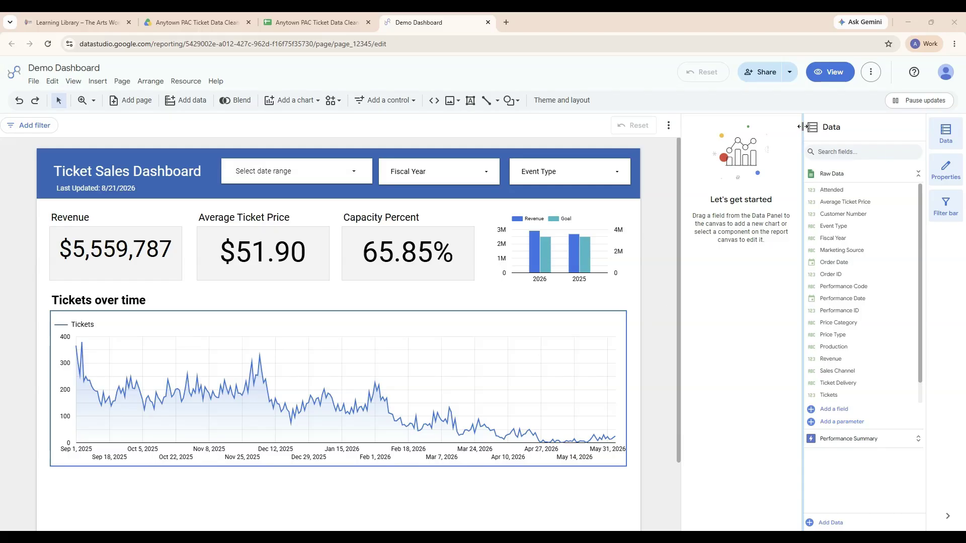
pyautogui.click(823, 74)
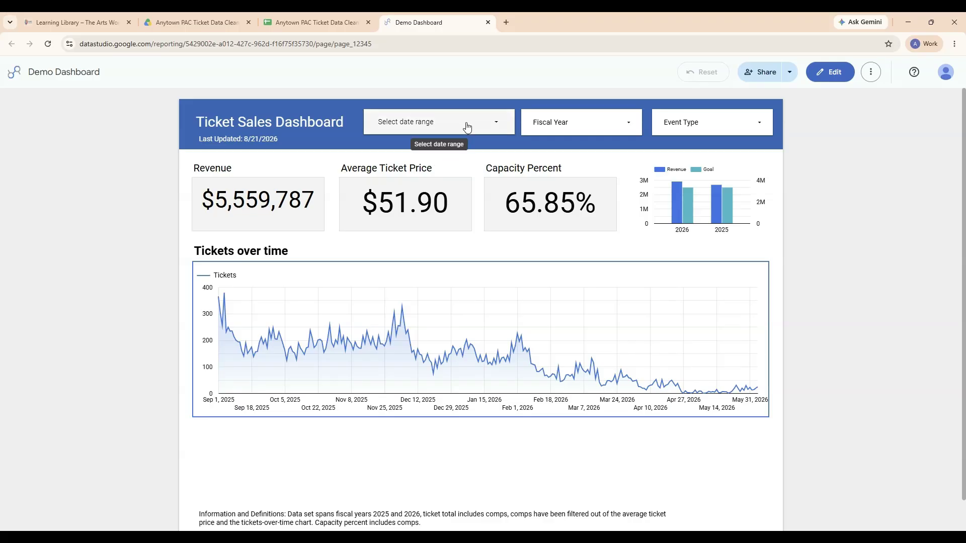
pyautogui.click(597, 130)
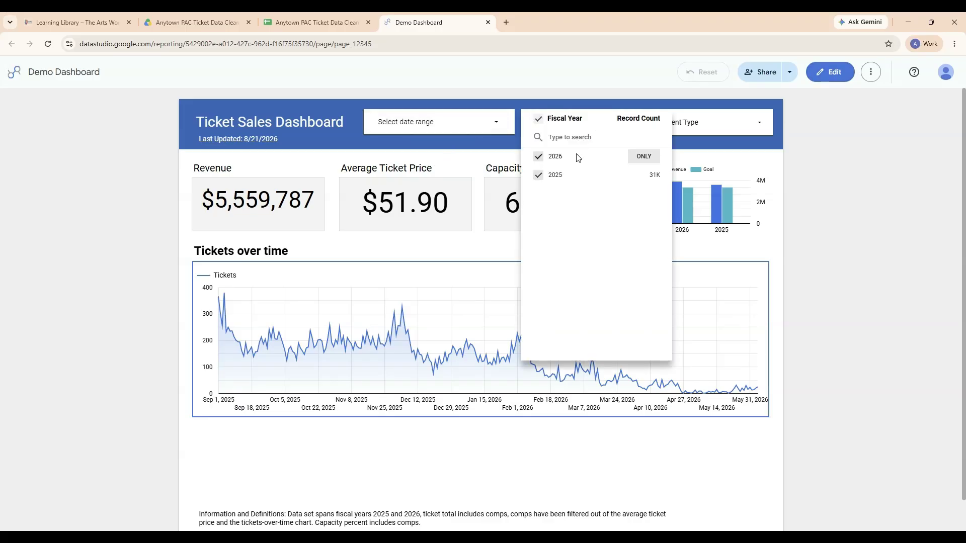
pyautogui.click(538, 176)
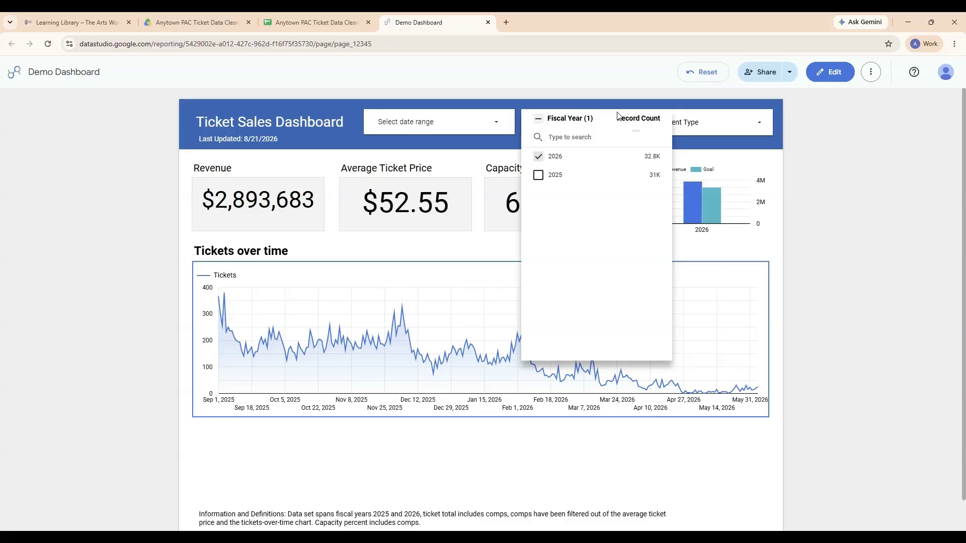
pyautogui.click(539, 119)
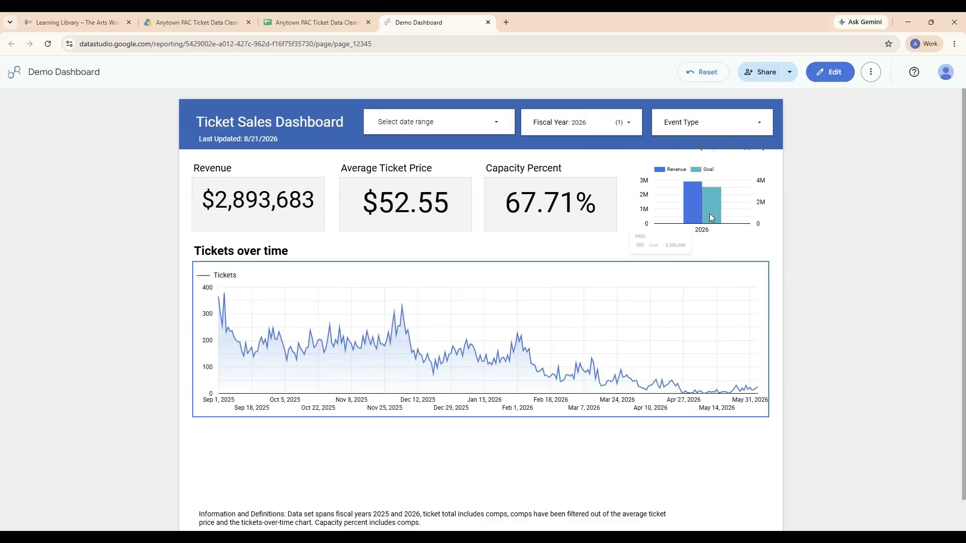
# Clear all selections in the Event Type filter and limit it to Classical
pyautogui.moveTo(704, 211)
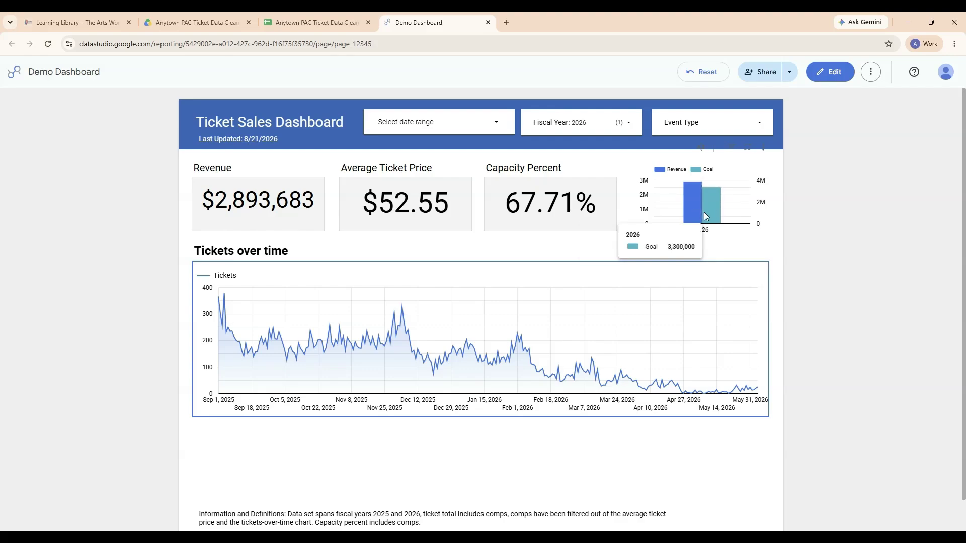
pyautogui.click(705, 125)
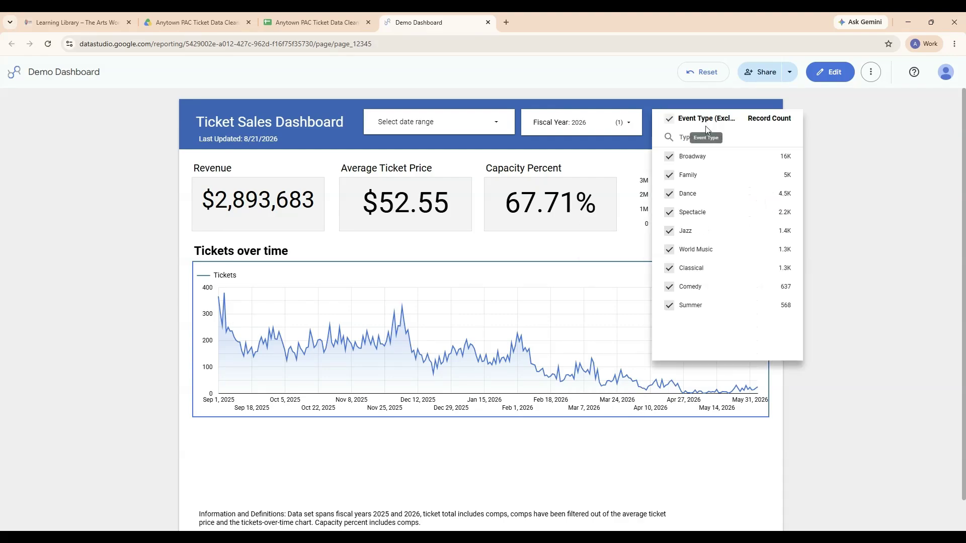
pyautogui.click(666, 114)
pyautogui.click(668, 120)
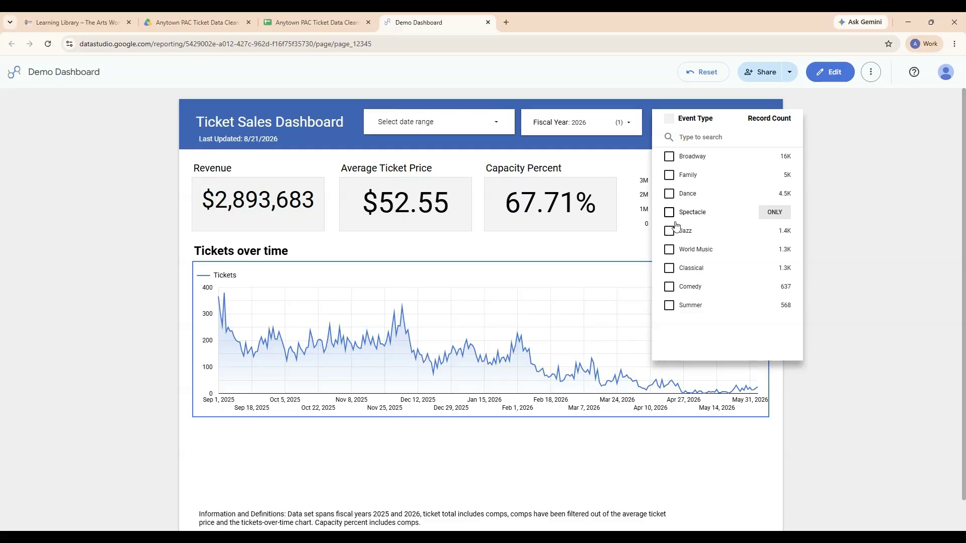
pyautogui.click(668, 270)
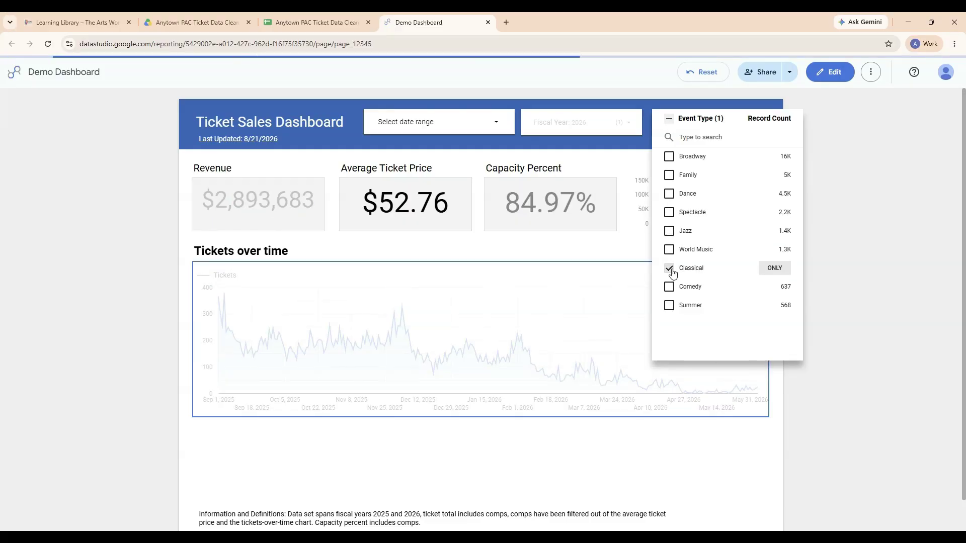
# Apply a dashboard date range starting January 1, 2026 and ending August 21, 2026
pyautogui.click(490, 128)
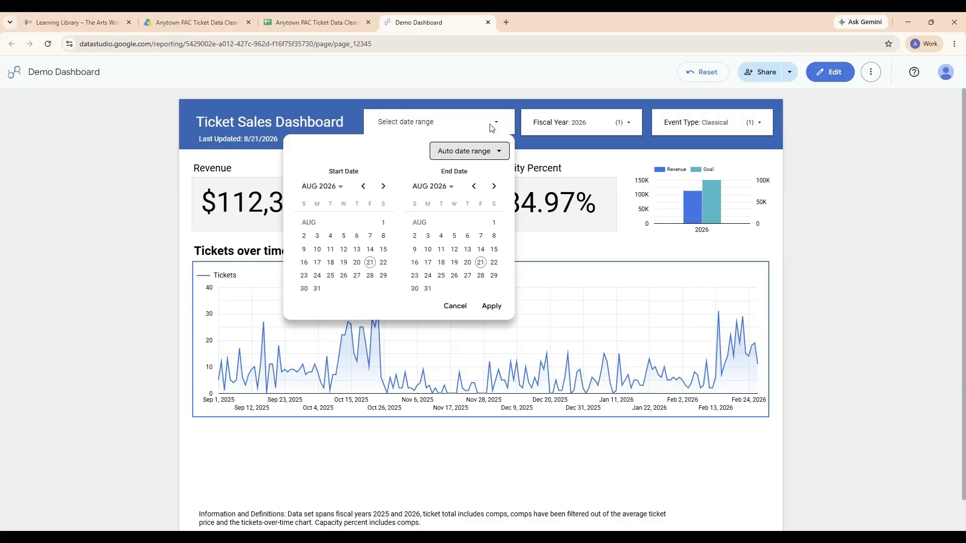
pyautogui.click(363, 186)
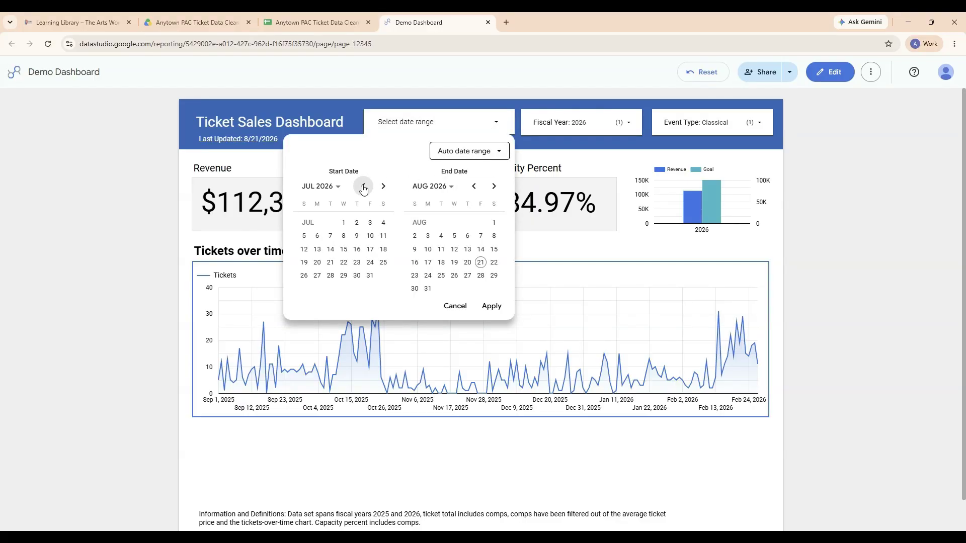
pyautogui.click(363, 186)
pyautogui.click(363, 186)
pyautogui.click(363, 186)
pyautogui.click(363, 186)
pyautogui.click(364, 186)
pyautogui.click(363, 186)
pyautogui.click(363, 186)
pyautogui.click(363, 186)
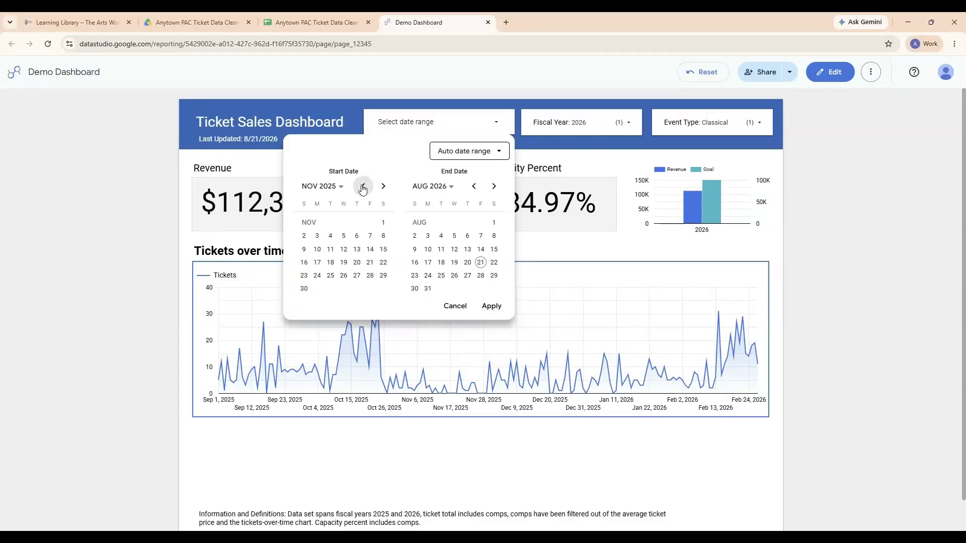
pyautogui.click(384, 186)
pyautogui.click(384, 186)
pyautogui.click(357, 223)
pyautogui.click(491, 306)
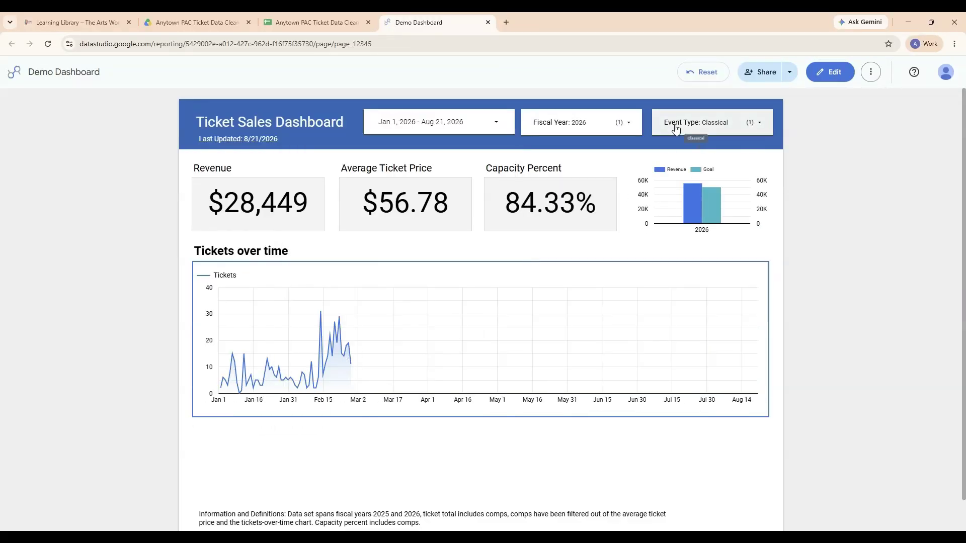
# Include all event types again in the Event Type filter
pyautogui.click(761, 127)
pyautogui.click(669, 120)
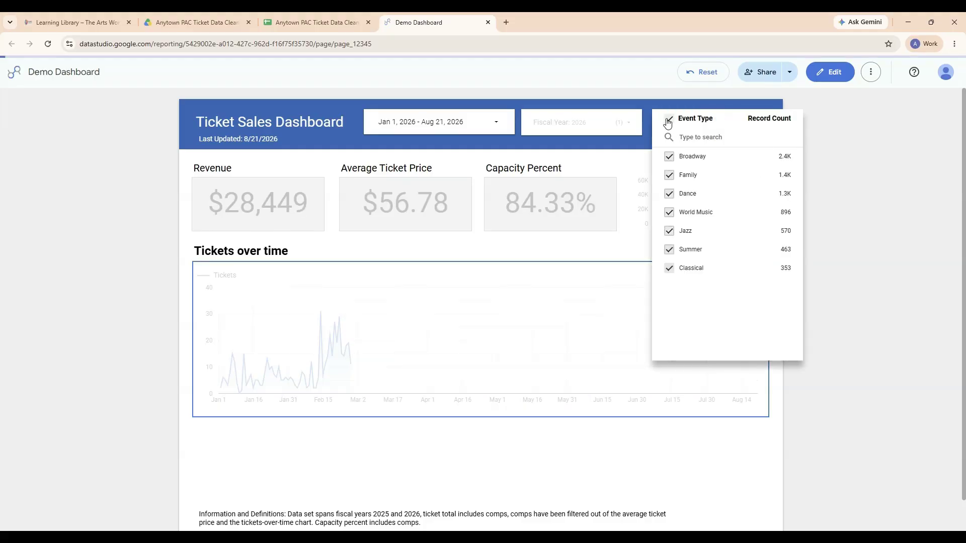
pyautogui.click(692, 481)
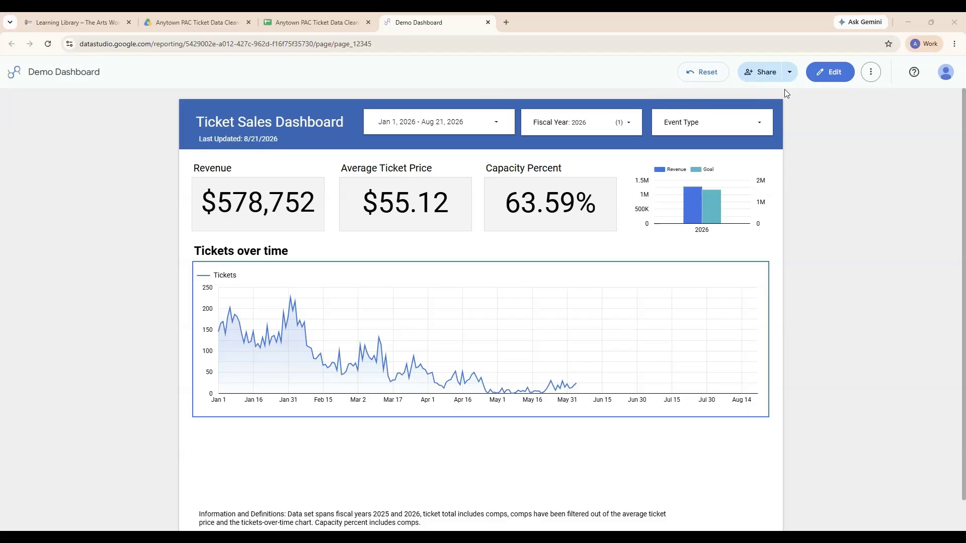
# Switch the report to edit mode and format the bar chart's Revenue metric as US Dollar currency with the Number(0) display format
pyautogui.click(818, 76)
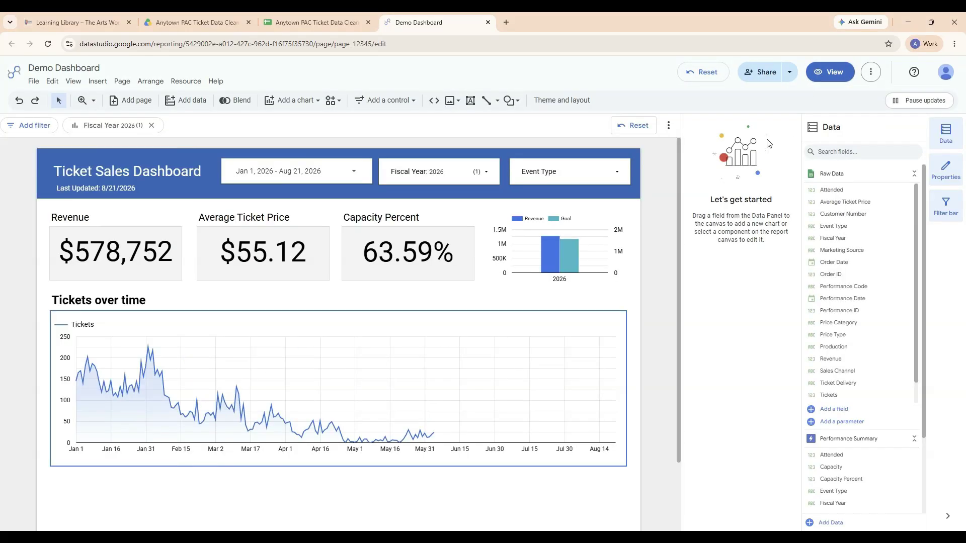
pyautogui.click(596, 225)
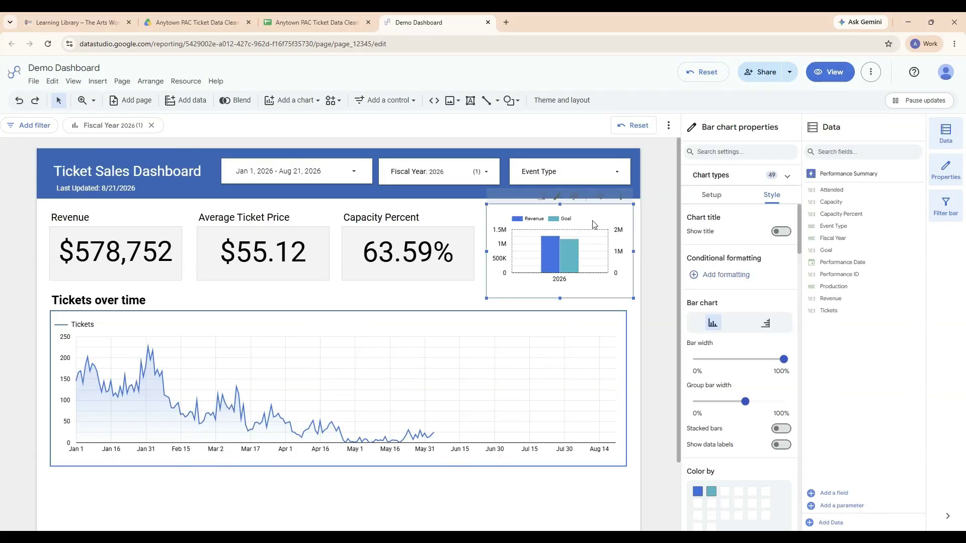
pyautogui.click(711, 195)
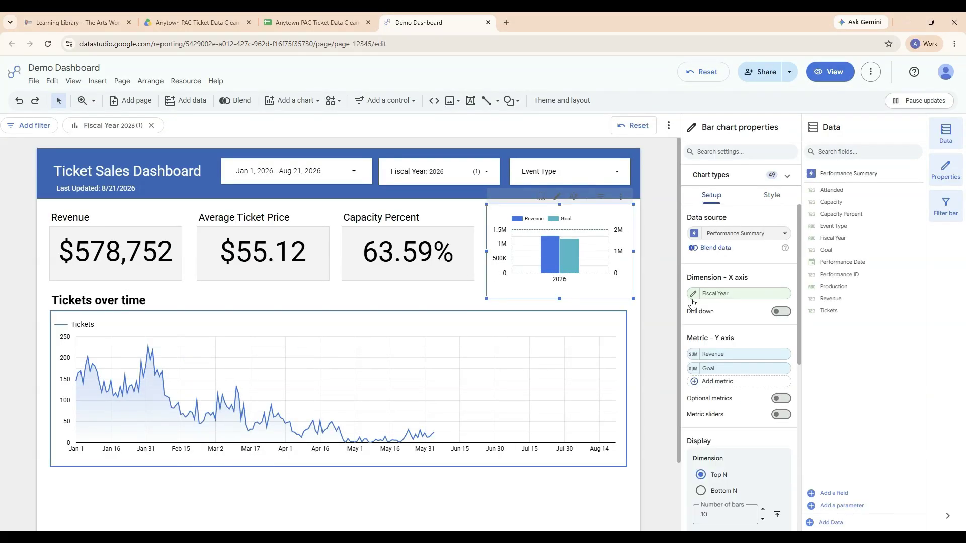
pyautogui.click(694, 354)
pyautogui.click(654, 223)
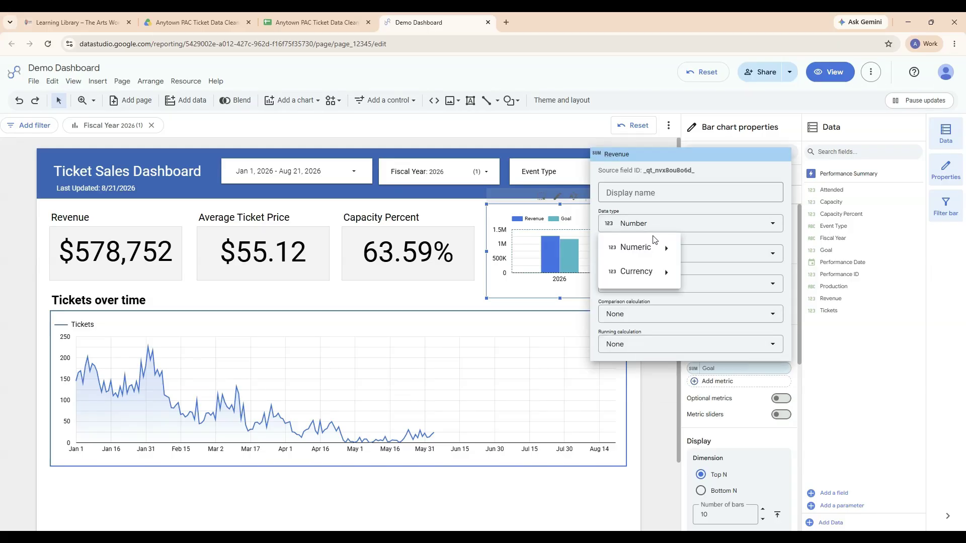
pyautogui.moveTo(661, 257)
pyautogui.click(696, 273)
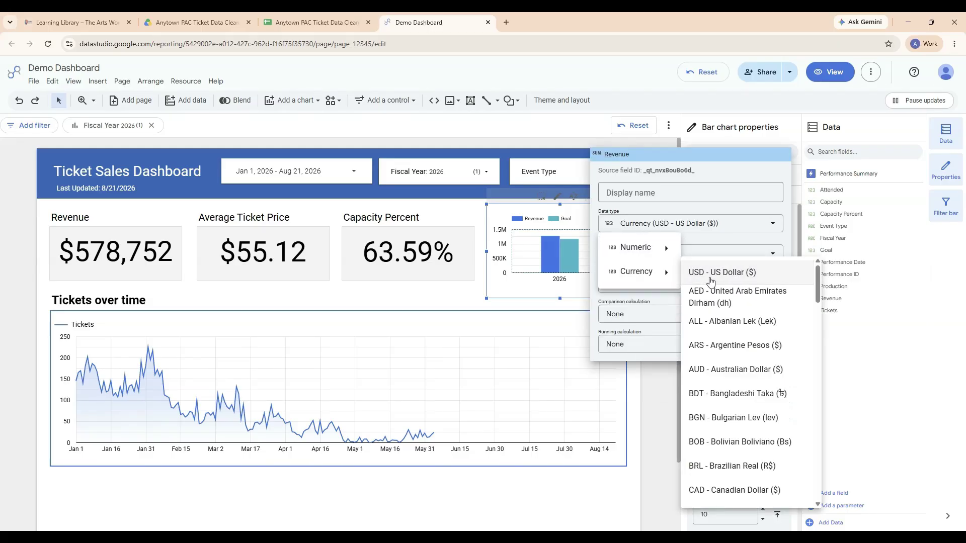
pyautogui.click(653, 254)
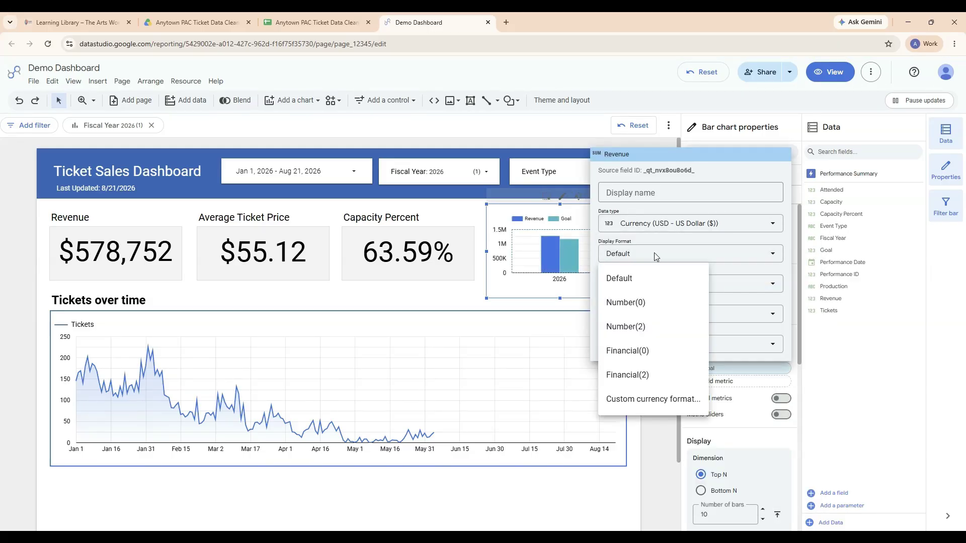
pyautogui.click(648, 301)
pyautogui.click(816, 393)
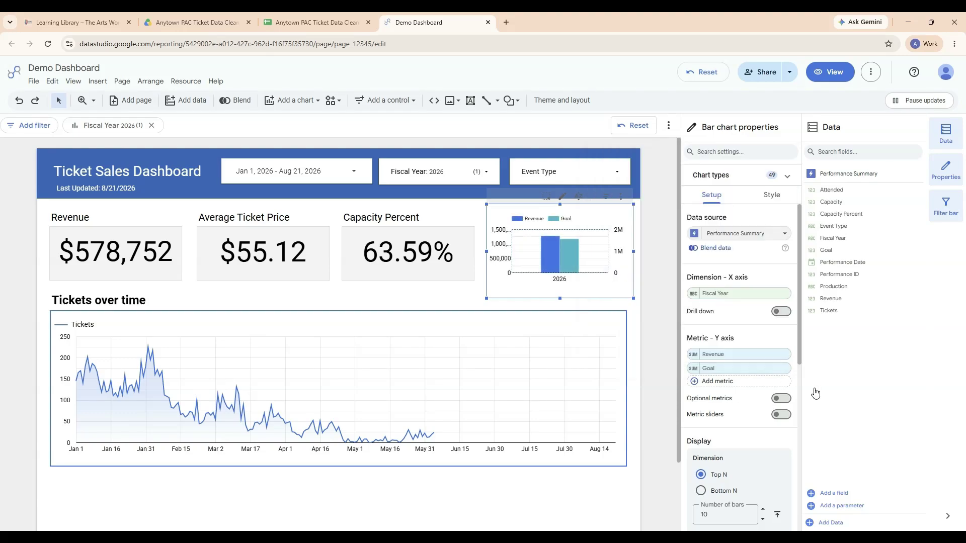
# Set the data type of the bar chart's Goal metric to US Dollar currency
pyautogui.click(693, 369)
pyautogui.click(672, 238)
pyautogui.moveTo(662, 291)
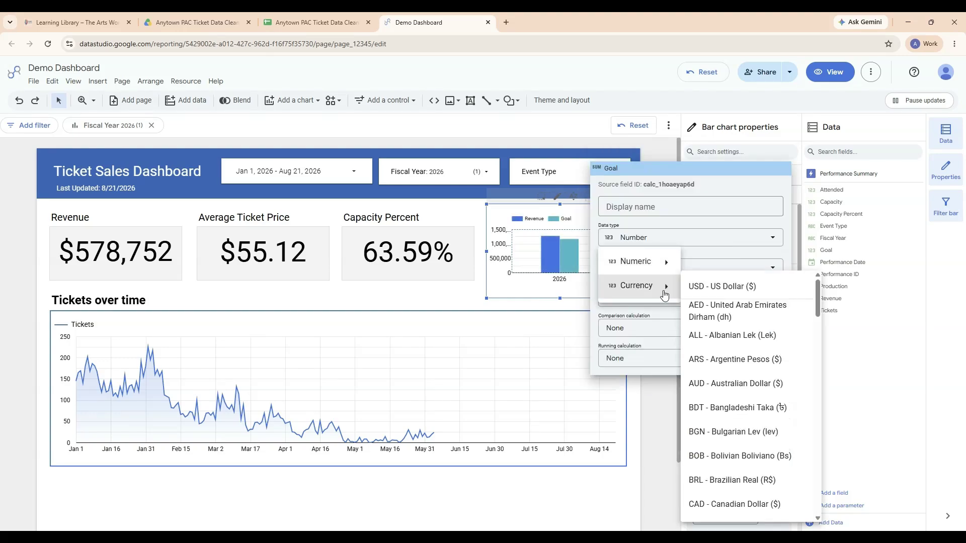
pyautogui.click(707, 291)
pyautogui.click(624, 279)
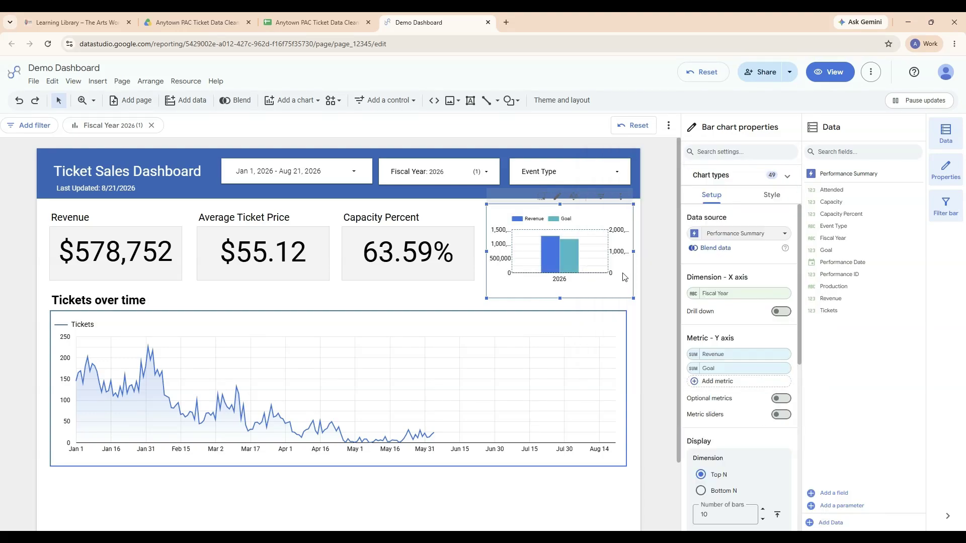
# Make the Revenue and Goal bar chart use a single Y-axis, and deselect the chart
pyautogui.moveTo(571, 257)
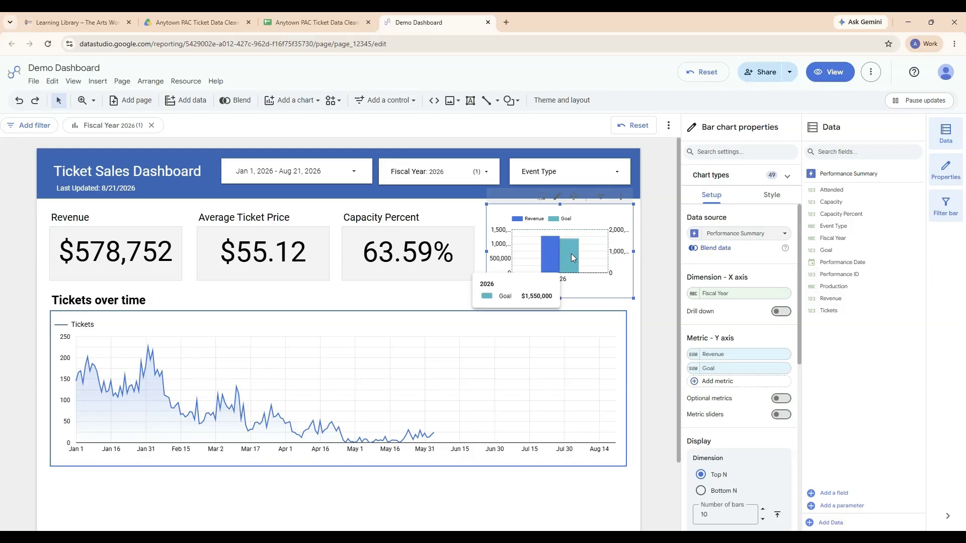
pyautogui.scroll(-6, 750, 306)
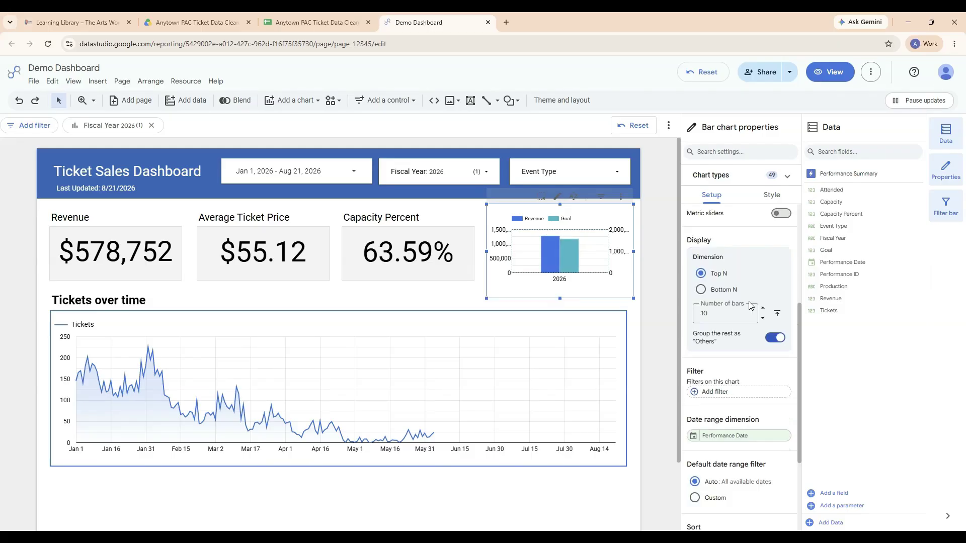
pyautogui.click(696, 291)
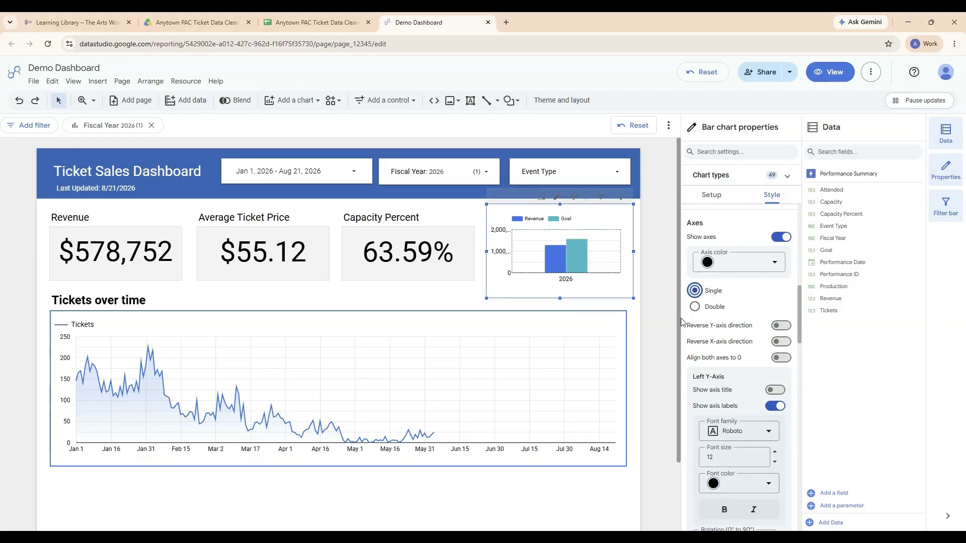
pyautogui.click(662, 294)
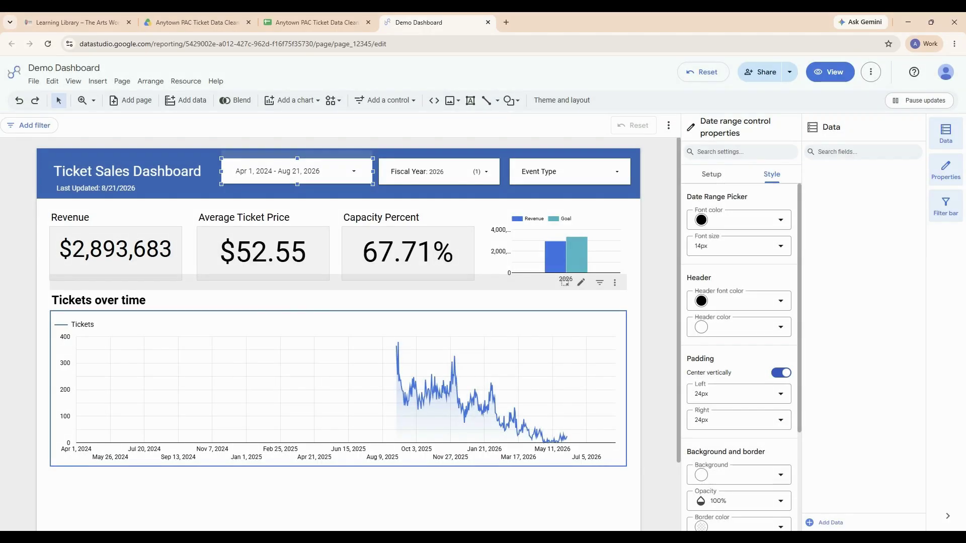
# Open the report's sharing settings and review the link access options and the roles offered for added people
pyautogui.click(762, 73)
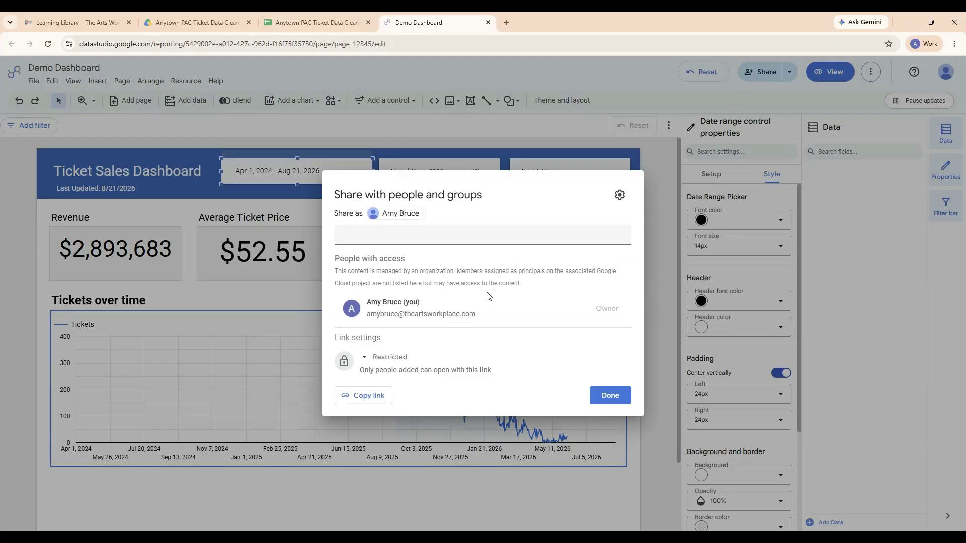
pyautogui.click(378, 362)
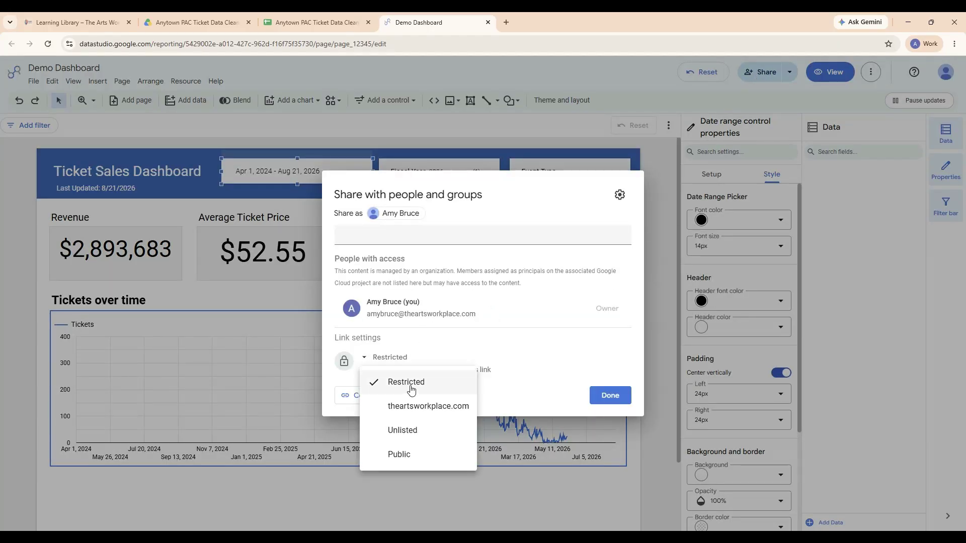
pyautogui.click(526, 366)
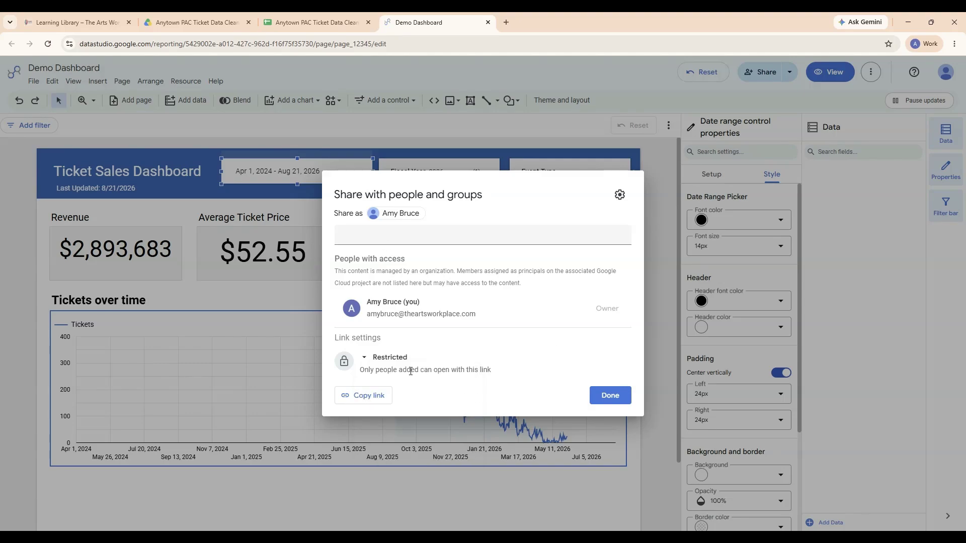
pyautogui.click(402, 239)
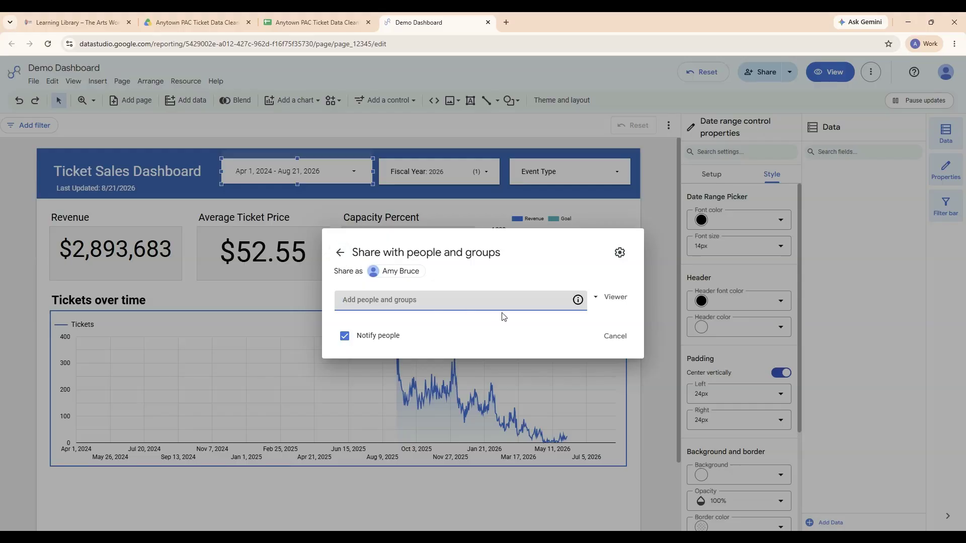
pyautogui.click(611, 298)
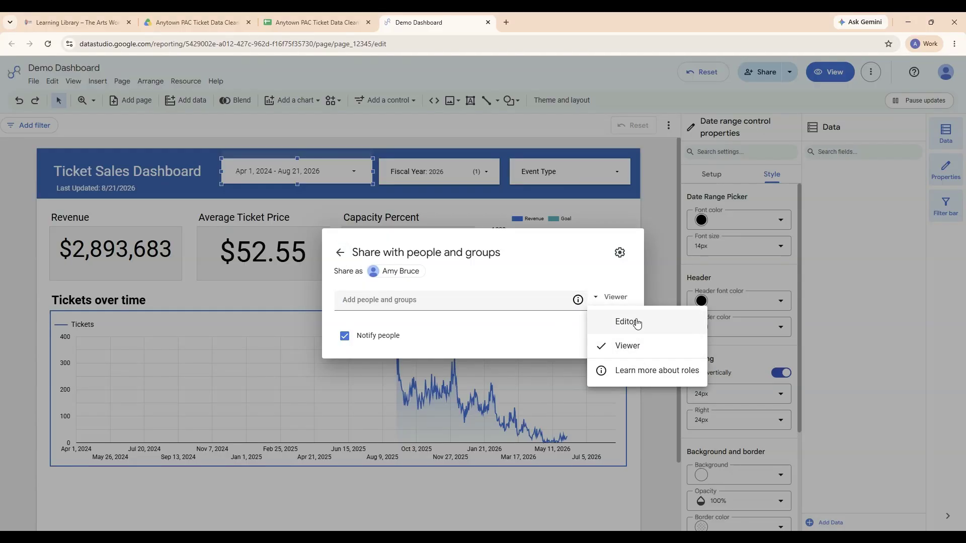
pyautogui.click(338, 255)
# Set the report's link access to theartsworkplace.com and check the roles offered for that audience
pyautogui.click(392, 364)
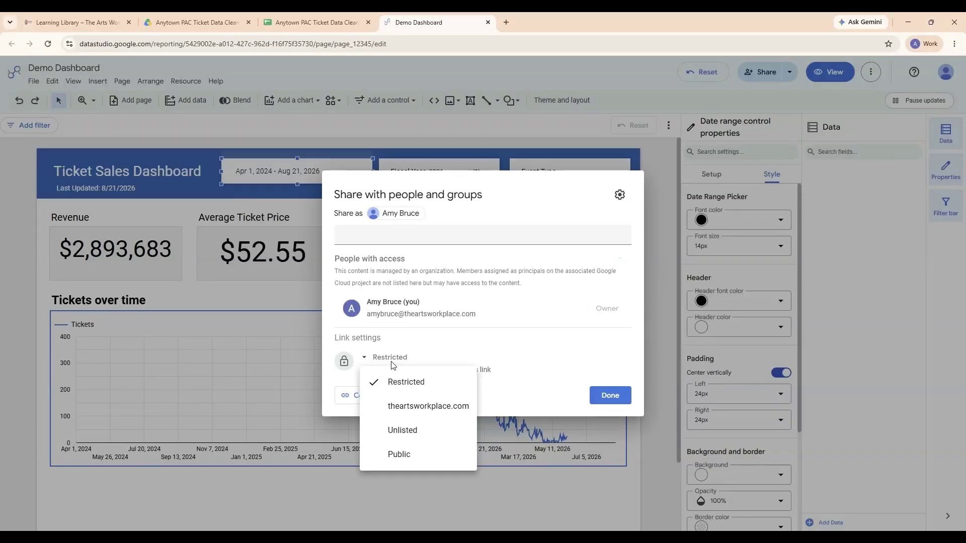
pyautogui.click(414, 408)
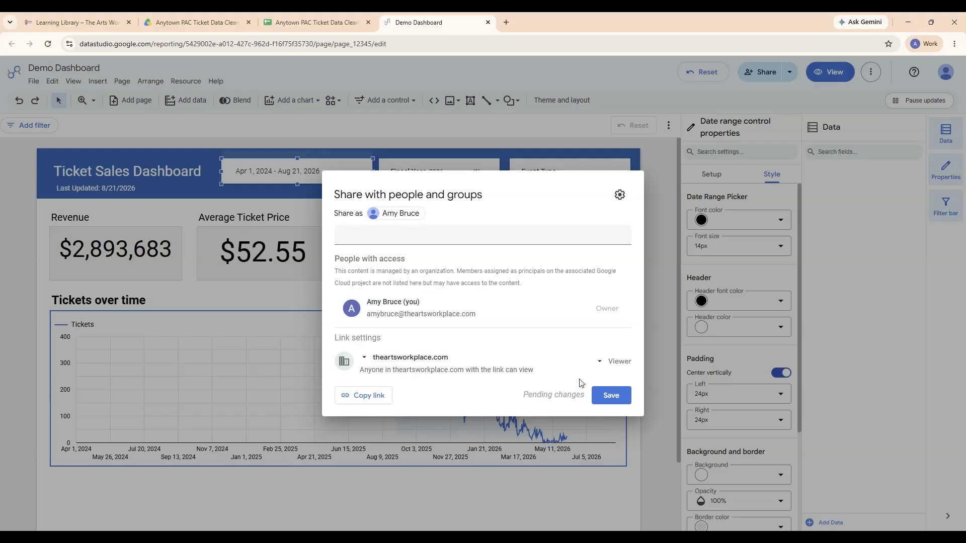
pyautogui.click(619, 362)
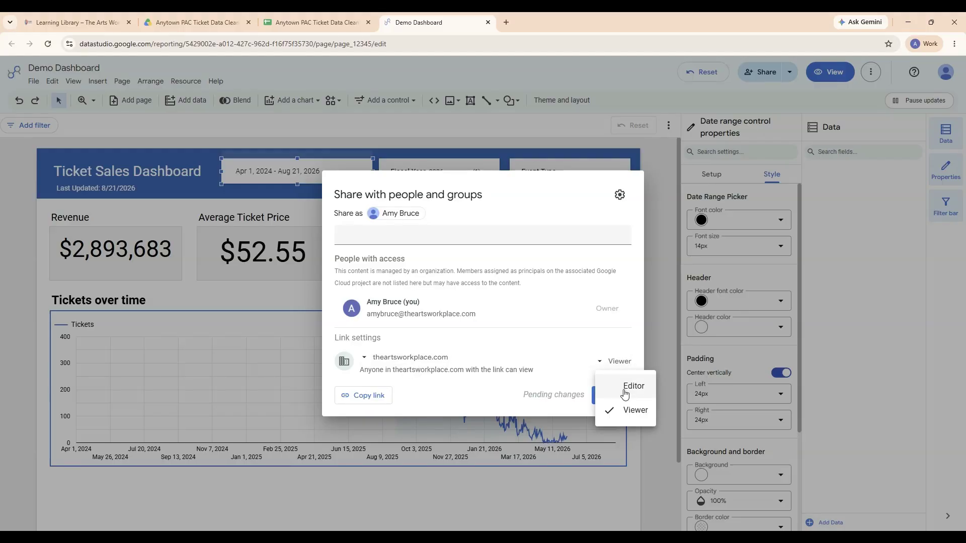
pyautogui.click(617, 368)
# Change the report's link access to Public and check the roles available for link visitors
pyautogui.click(411, 359)
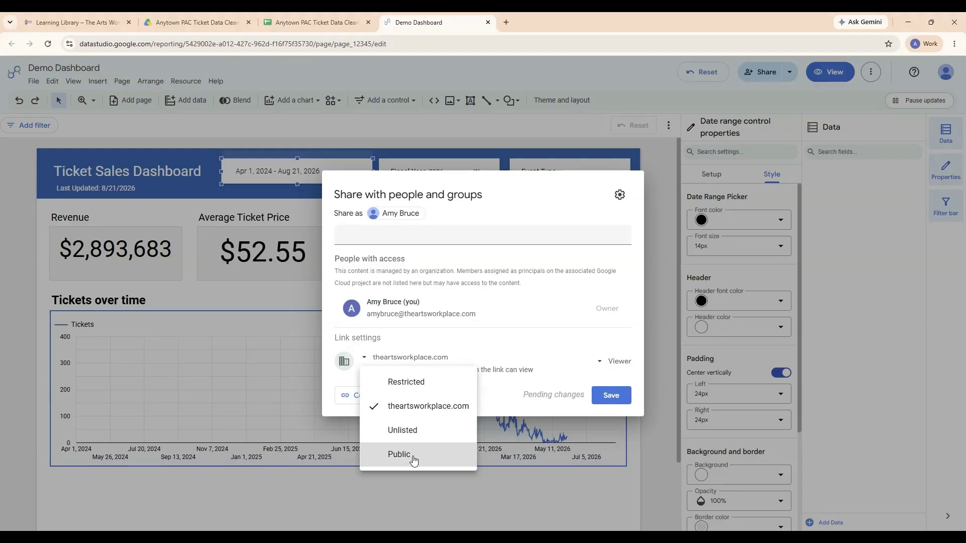
pyautogui.click(413, 455)
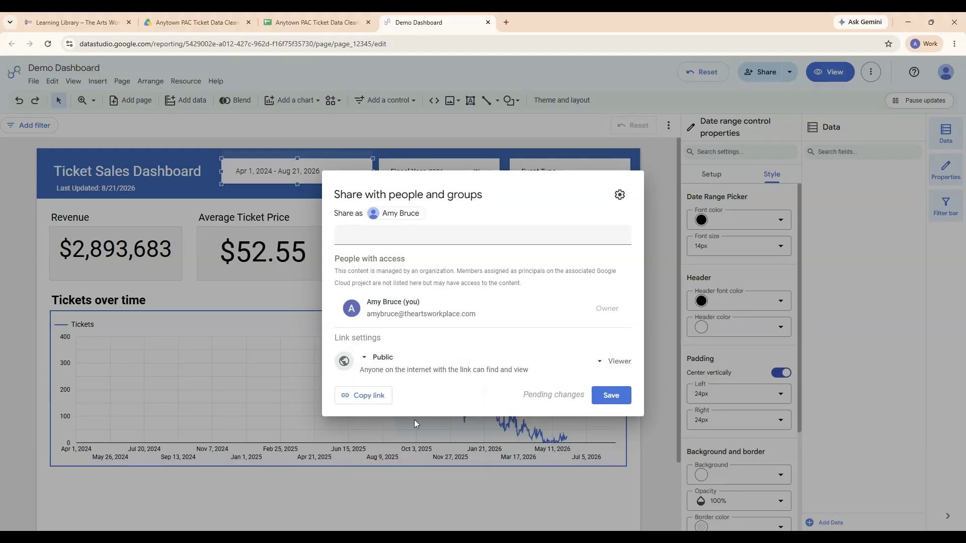
pyautogui.click(611, 361)
pyautogui.click(595, 362)
pyautogui.click(383, 359)
pyautogui.click(409, 455)
# Change the report's link access to Unlisted and check its role choices
pyautogui.click(388, 358)
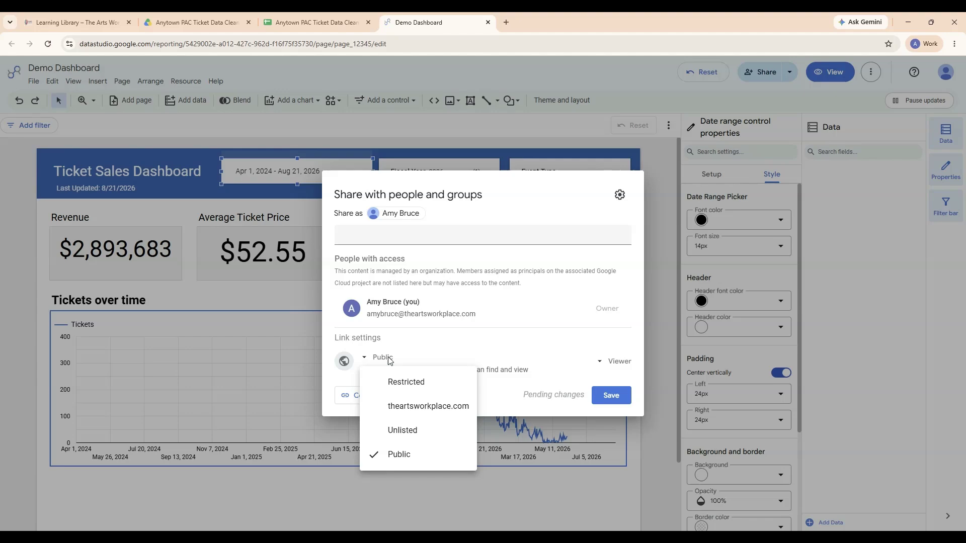
pyautogui.click(405, 430)
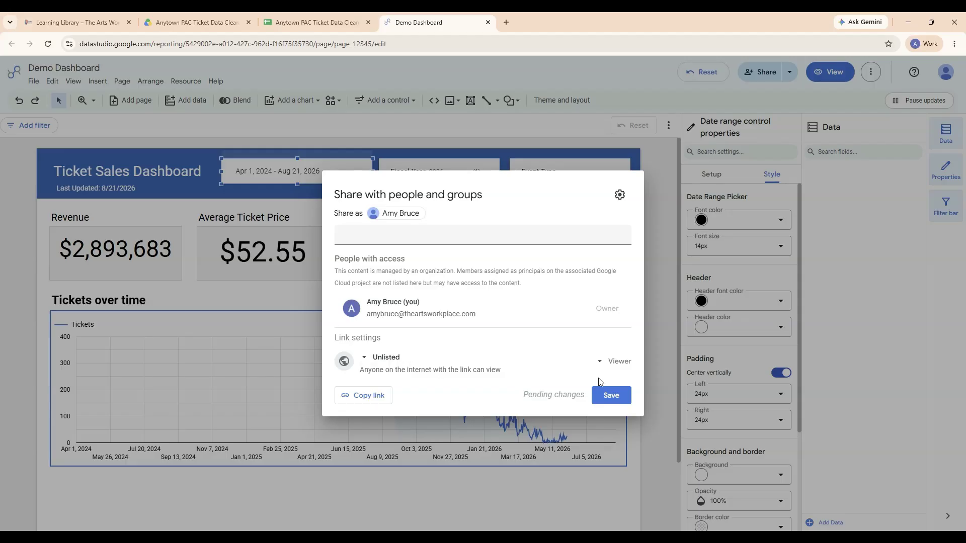
pyautogui.click(618, 363)
pyautogui.click(621, 364)
# Return the report's link access to Restricted and close the sharing settings
pyautogui.click(375, 357)
pyautogui.click(403, 382)
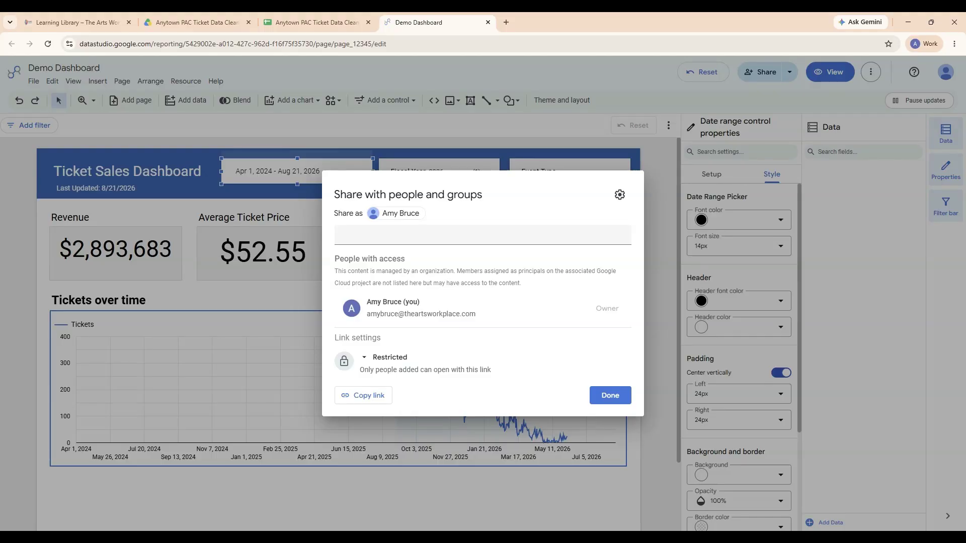
pyautogui.press('Escape')
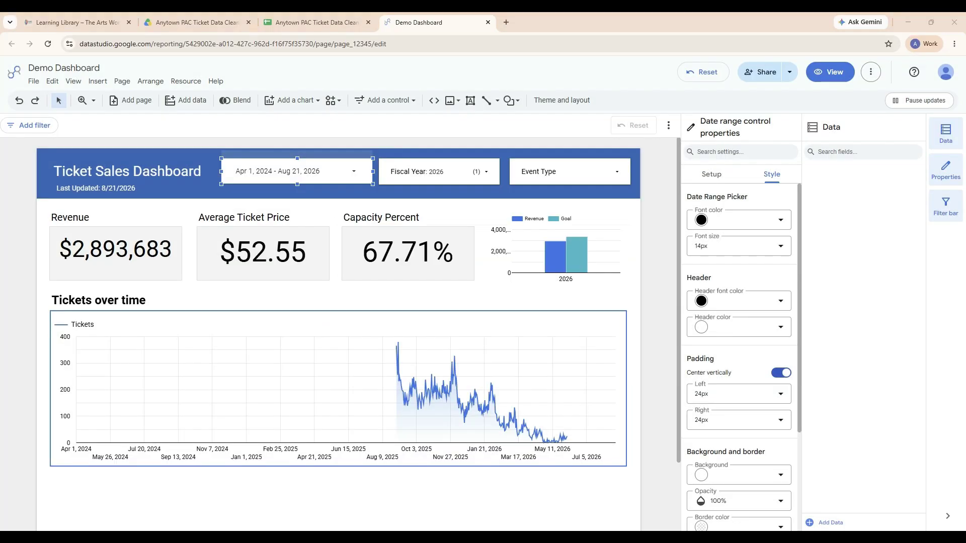